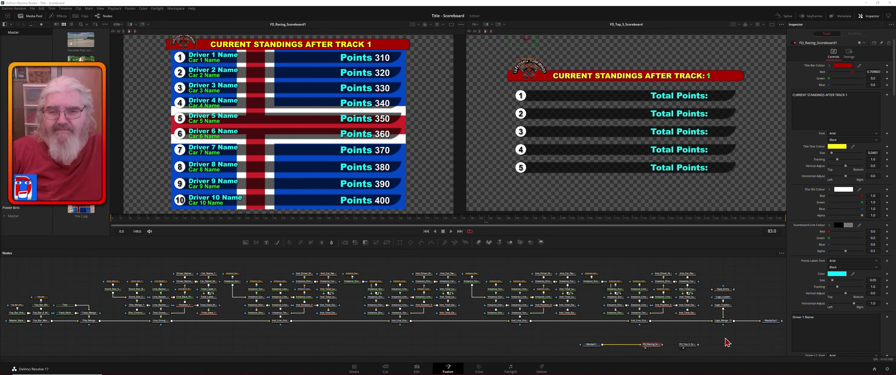
click(754, 279)
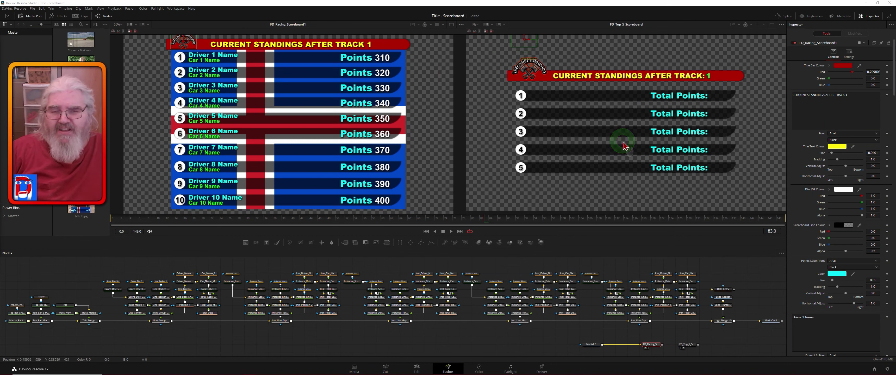
click(617, 155)
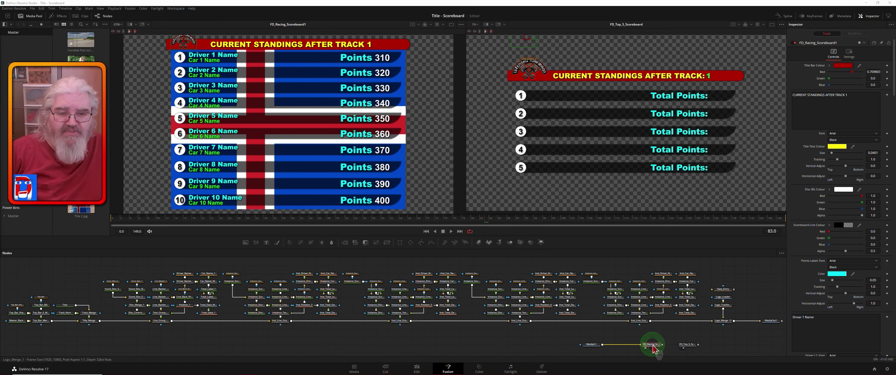
Step: Check the MediaIn1 logo source, and examine all FD_Racing_Scoreboard1 controls, from title bar styling to the driver, car, points and logo settings
click(590, 344)
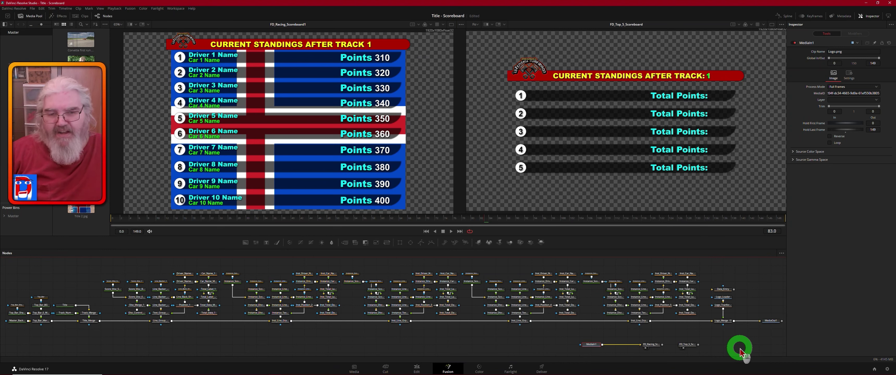
click(650, 346)
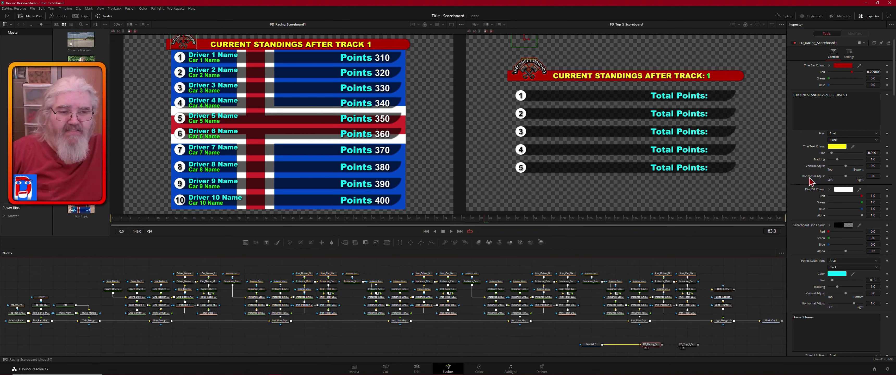
scroll(810, 188, down, 3)
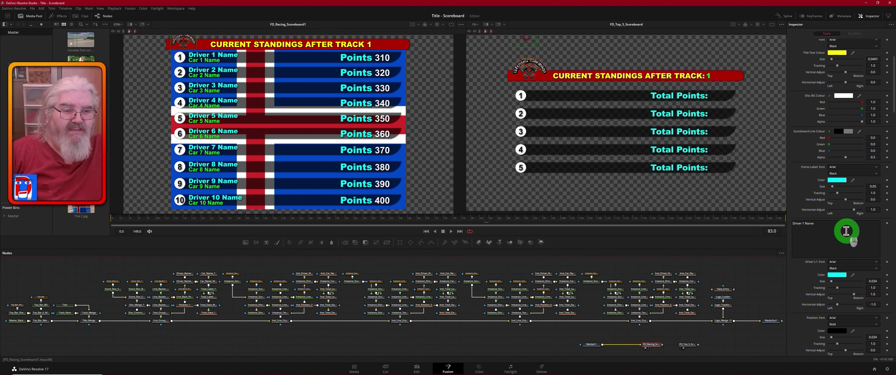
scroll(840, 229, down, 2)
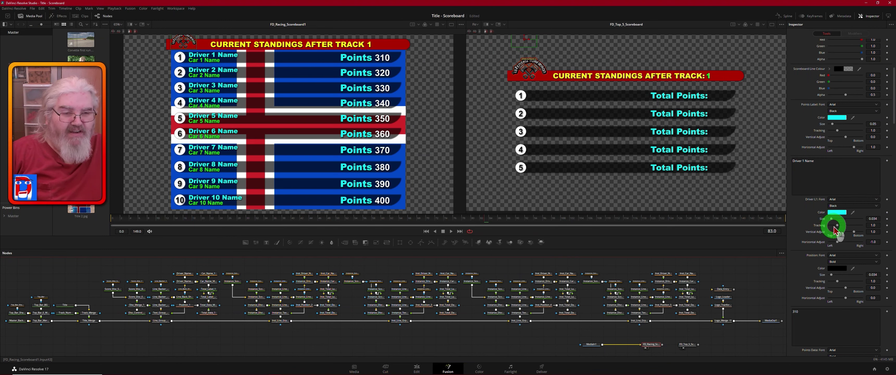
scroll(811, 241, down, 9)
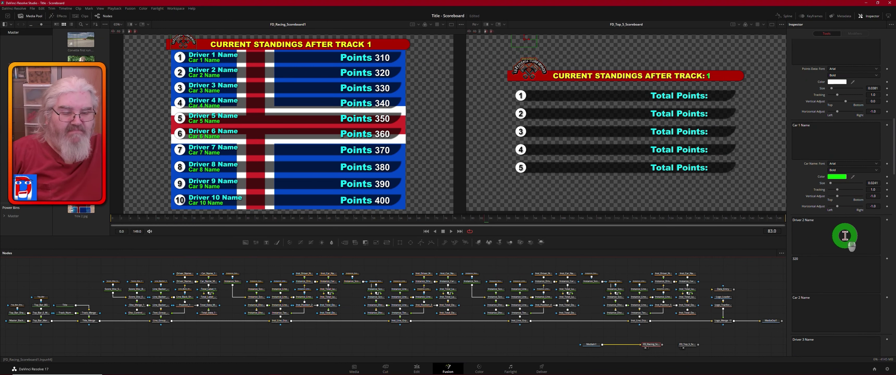
scroll(839, 235, down, 2)
scroll(839, 234, down, 3)
scroll(839, 234, down, 8)
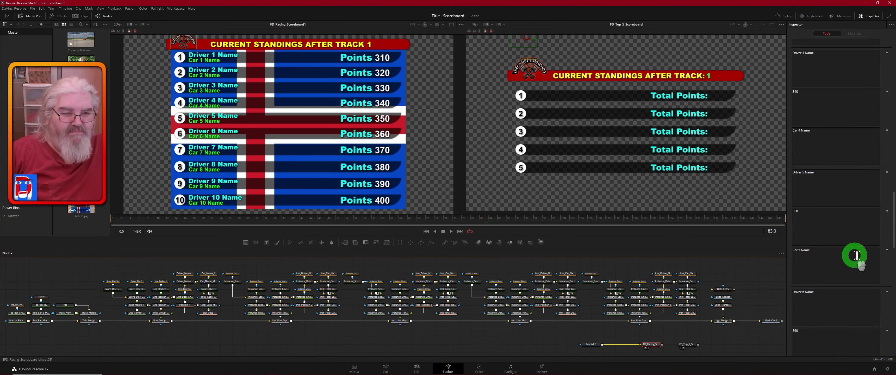
scroll(857, 236, down, 9)
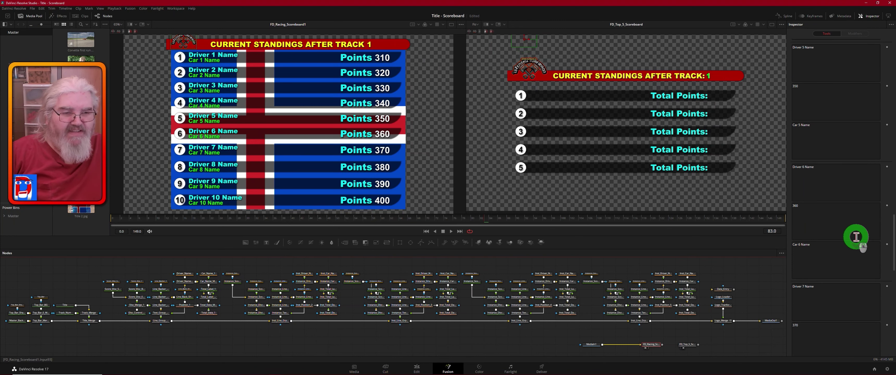
scroll(857, 236, down, 10)
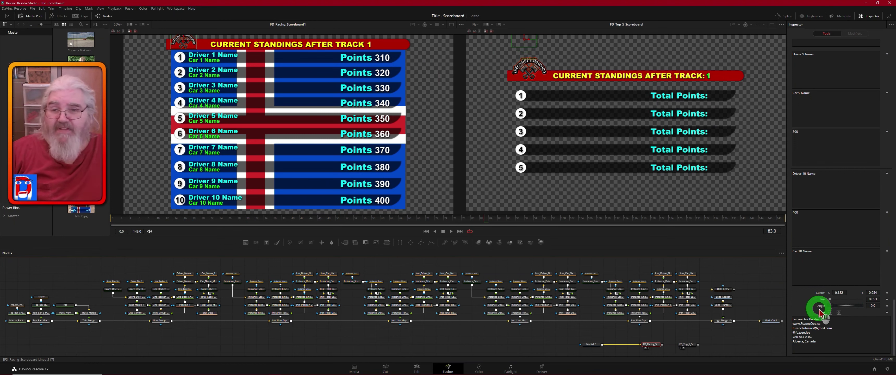
scroll(847, 214, up, 4)
scroll(847, 214, up, 15)
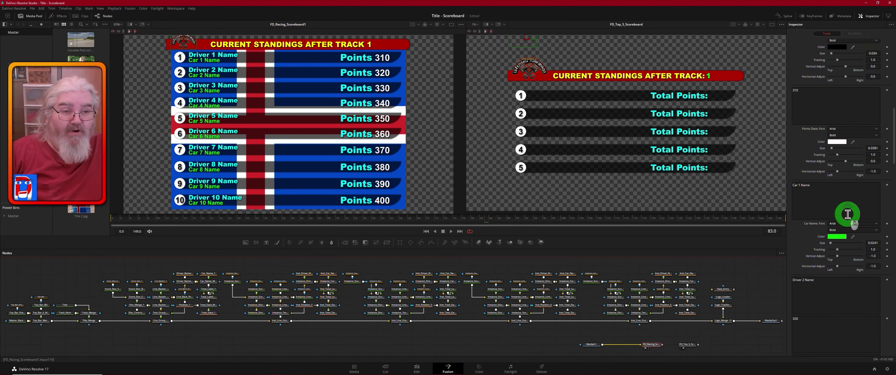
scroll(848, 214, up, 8)
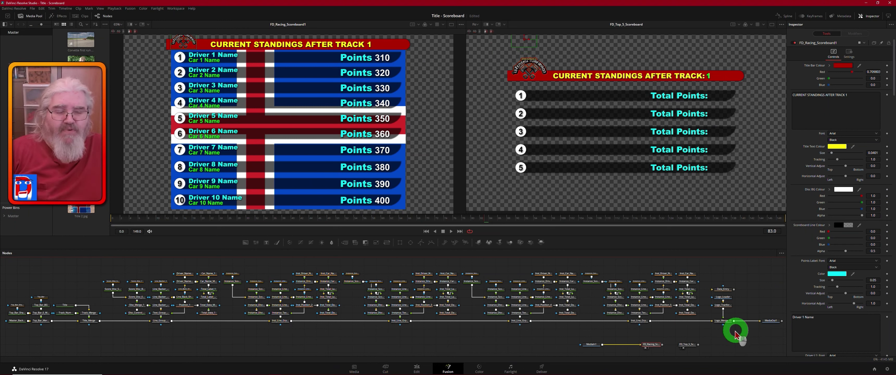
Step: Show the FD_Top_5_Scoreboard node's controls and look through the logo image folder without choosing a file
click(689, 345)
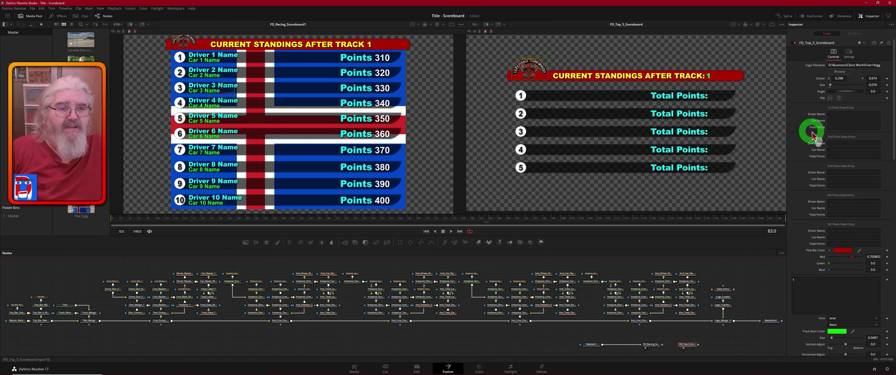
click(839, 72)
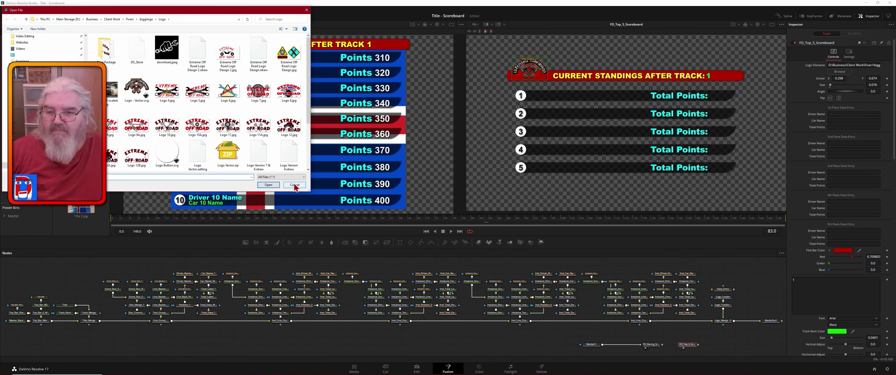
click(294, 185)
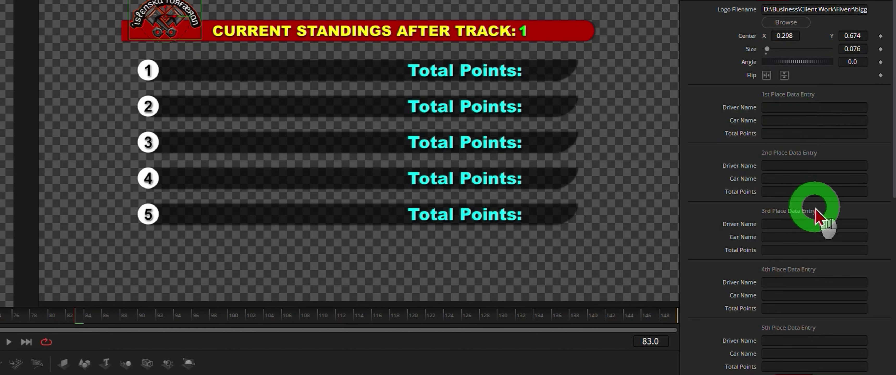
Step: Fill in the 1st place entry with driver name Driver 1, car name Car 1 and total points 325
click(786, 106)
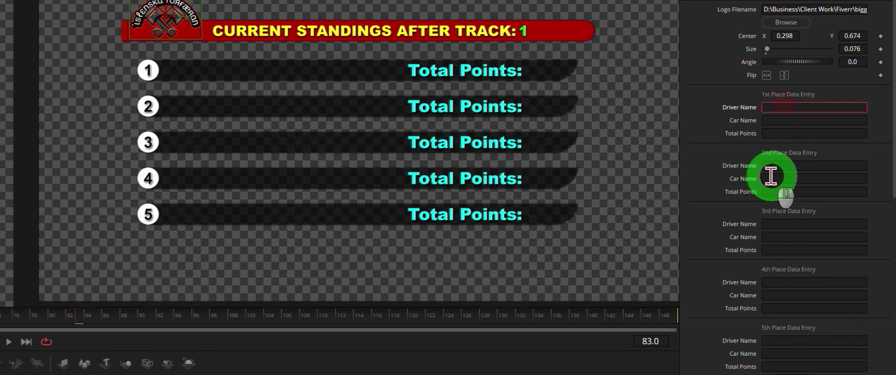
text(Drivers)
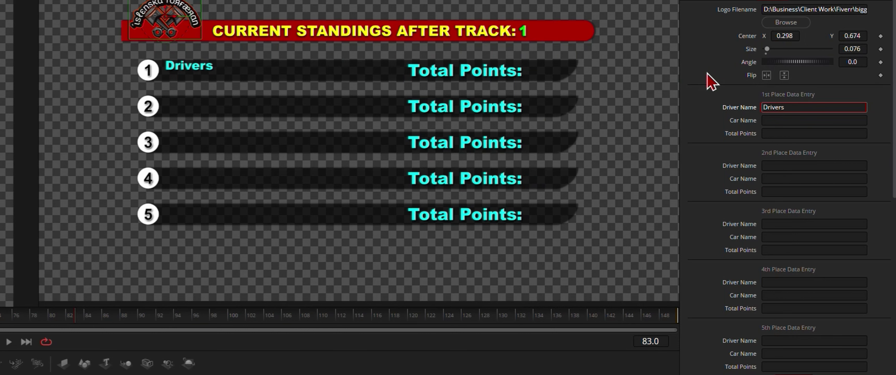
key(BackSpace)
text(1)
key(Tab)
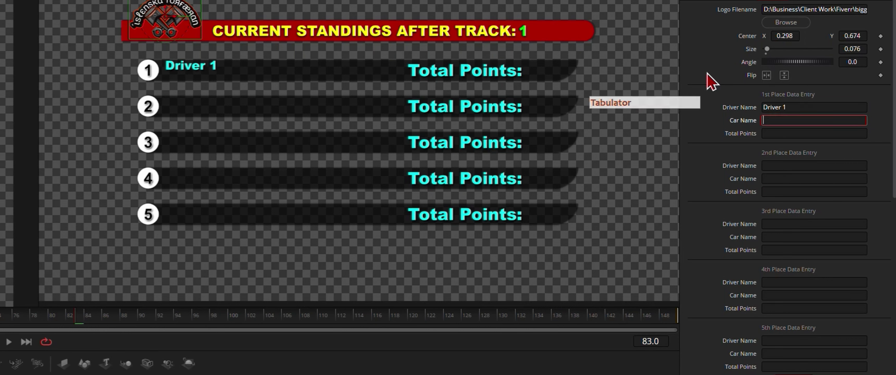
text(Car 1)
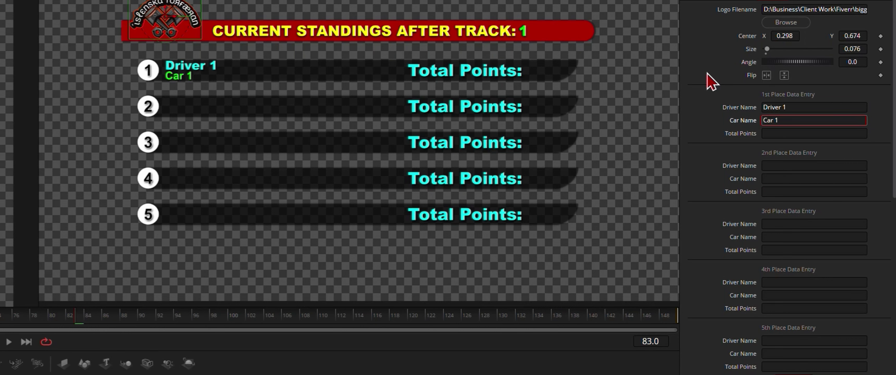
key(Tab)
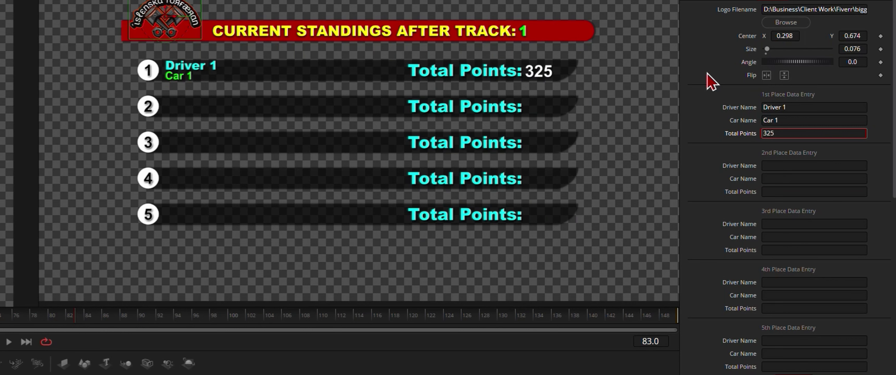
key(Tab)
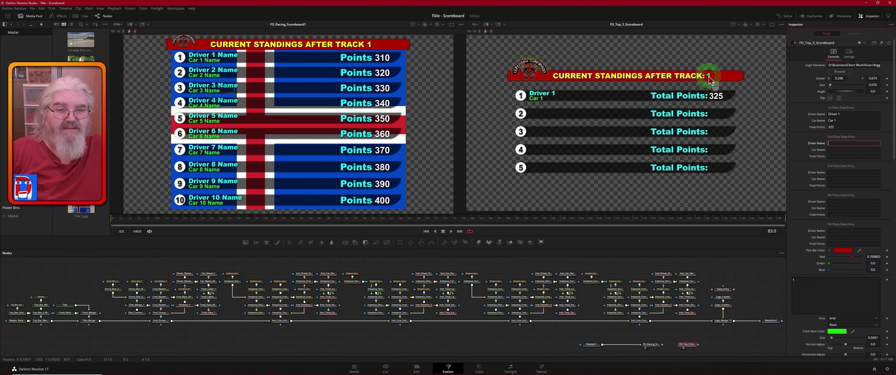
Step: Examine the FD_Top_5_Scoreboard styling controls for the title bar, track number, standing discs, lines, driver names, points and car names
scroll(801, 223, down, 3)
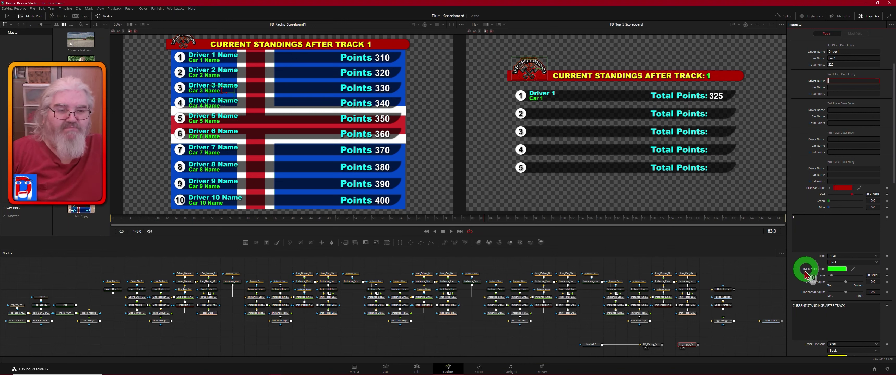
scroll(810, 271, down, 3)
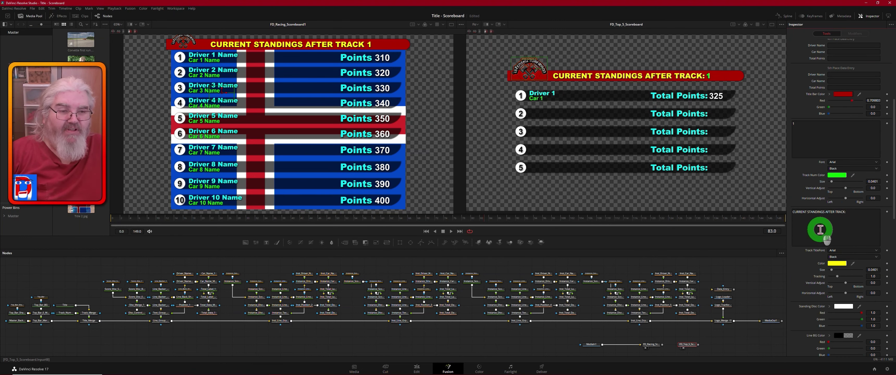
scroll(820, 230, down, 2)
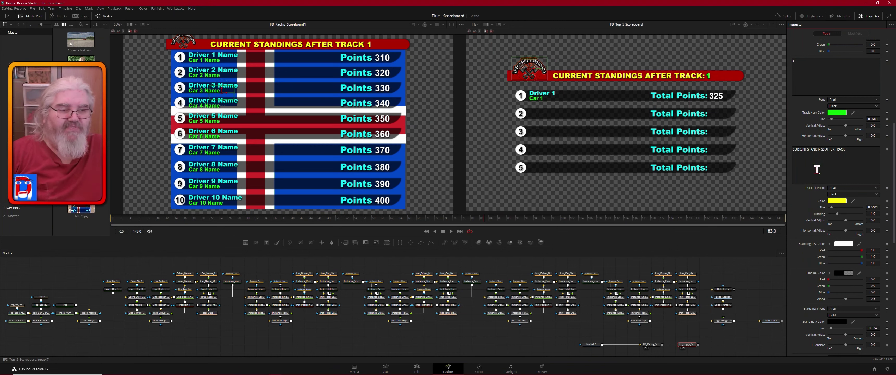
scroll(808, 170, down, 3)
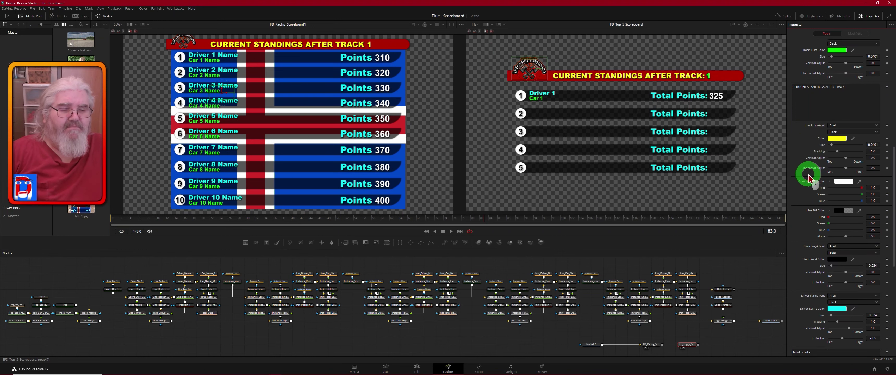
scroll(819, 139, down, 3)
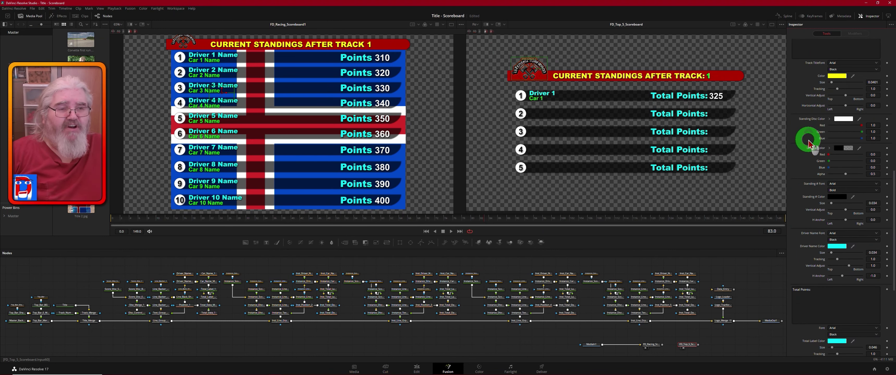
scroll(809, 143, up, 10)
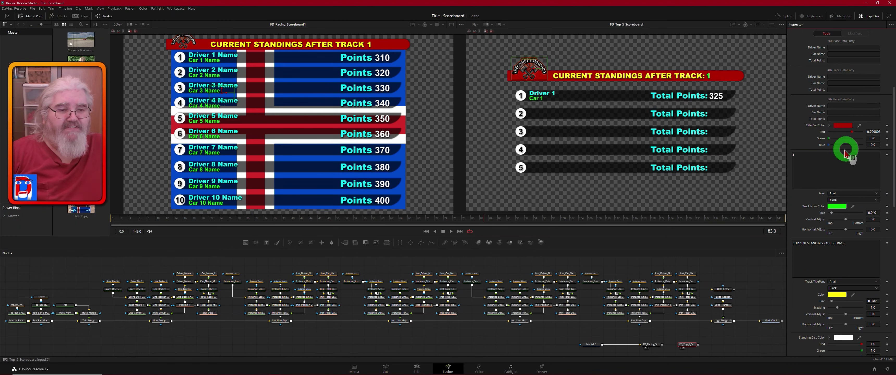
scroll(810, 244, down, 3)
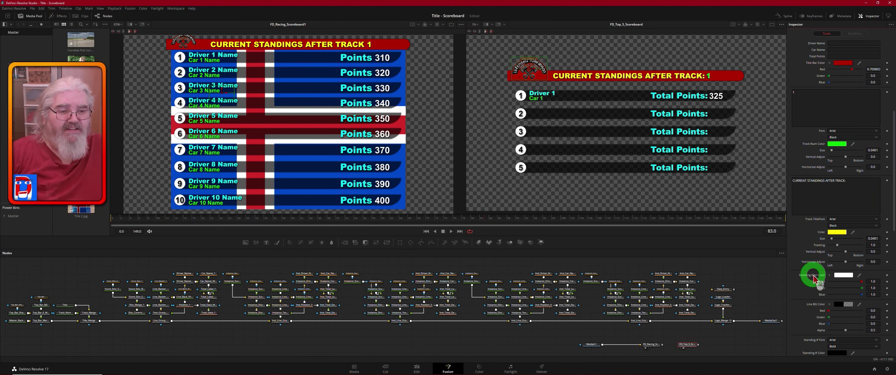
scroll(814, 282, down, 3)
scroll(814, 277, down, 9)
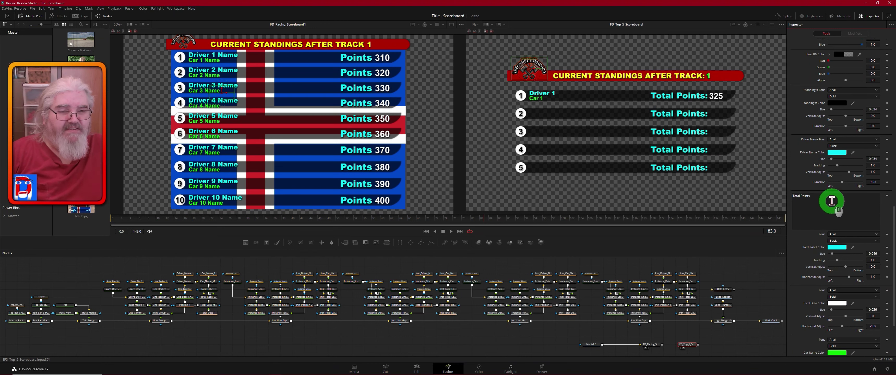
scroll(822, 201, down, 4)
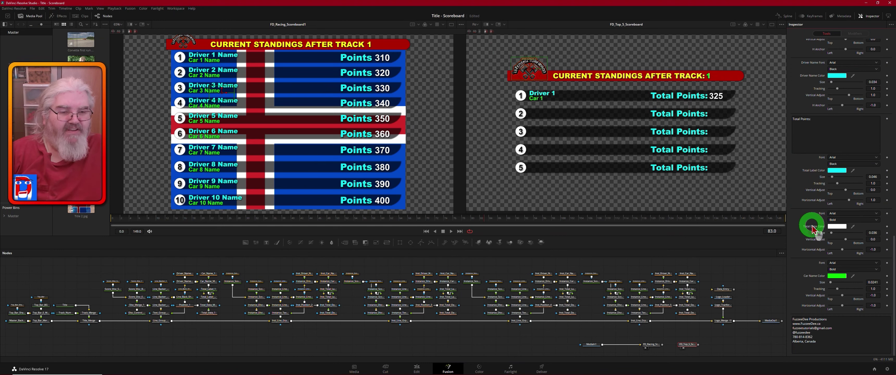
scroll(812, 230, up, 10)
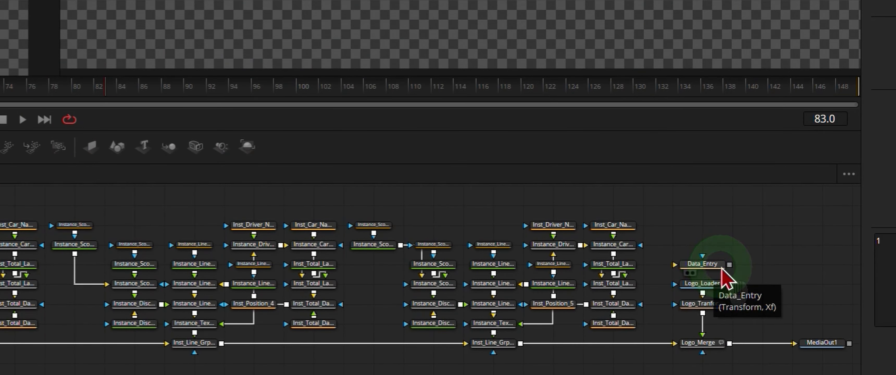
Step: Select the Data_Entry transform node above the logo loader and view its settings
click(718, 270)
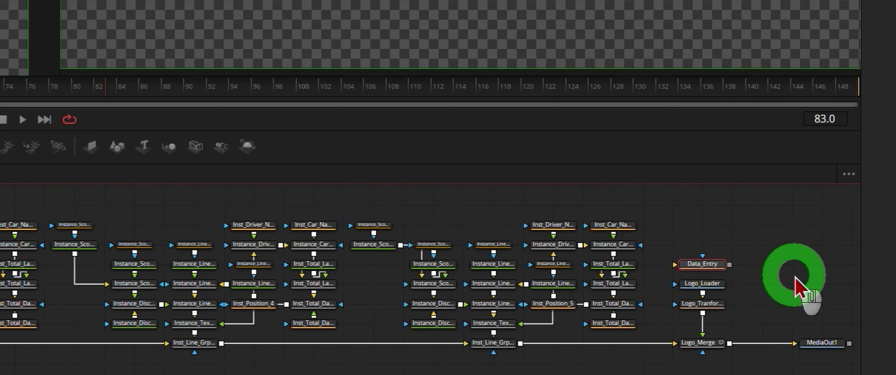
click(711, 266)
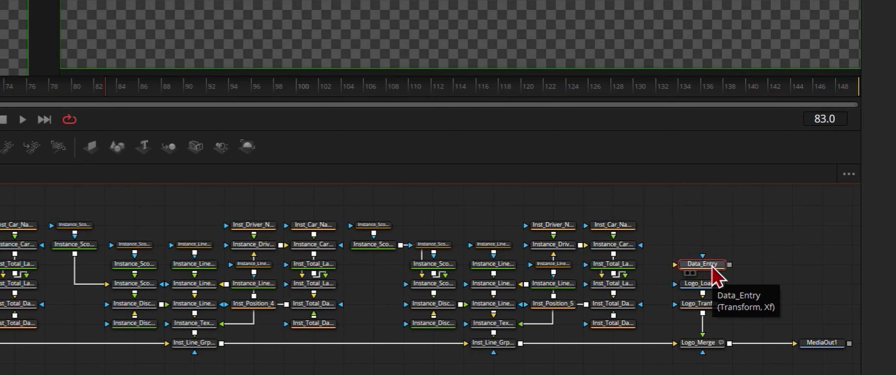
click(724, 267)
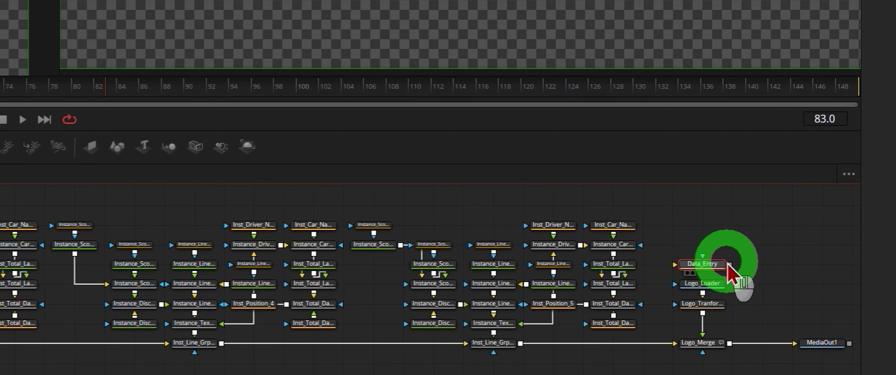
click(707, 266)
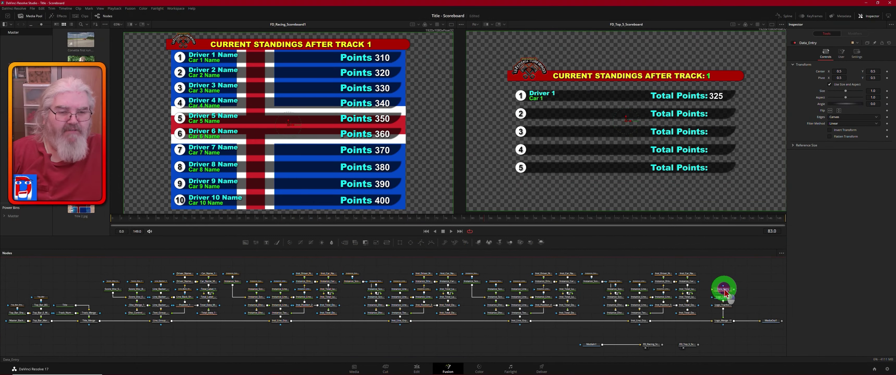
Step: View the Edit Control dialog for the Data_Entry node and close it without adding a control
right_click(725, 292)
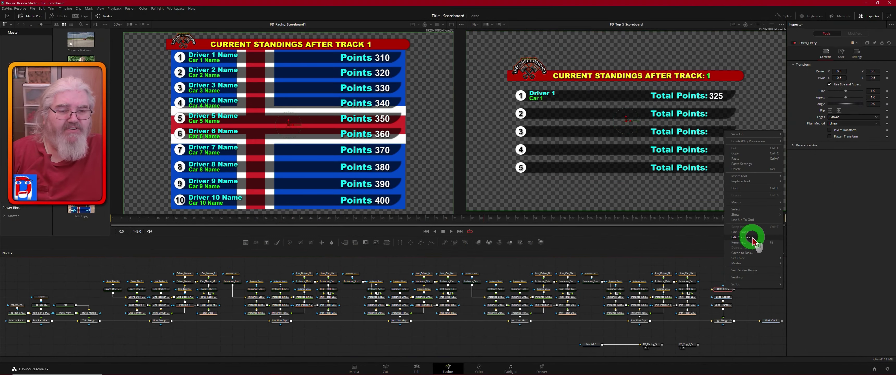
click(741, 237)
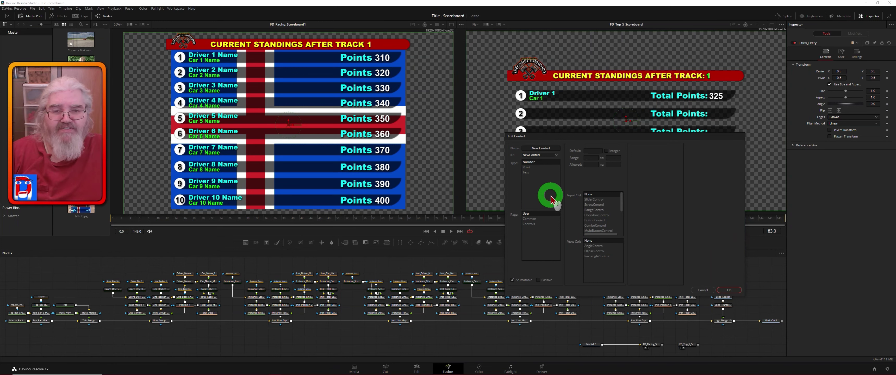
click(703, 291)
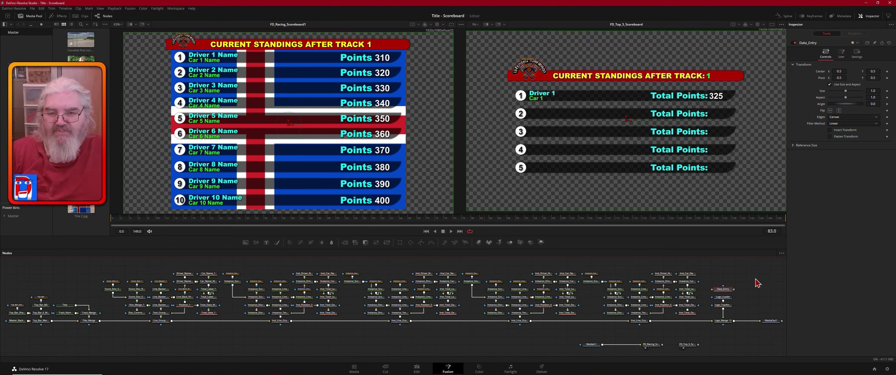
Step: Copy the Data_Entry transform node from the node graph
click(724, 289)
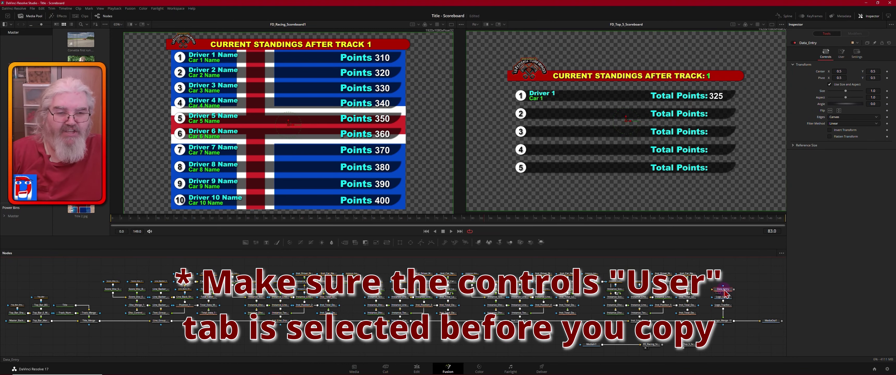
right_click(724, 292)
click(750, 155)
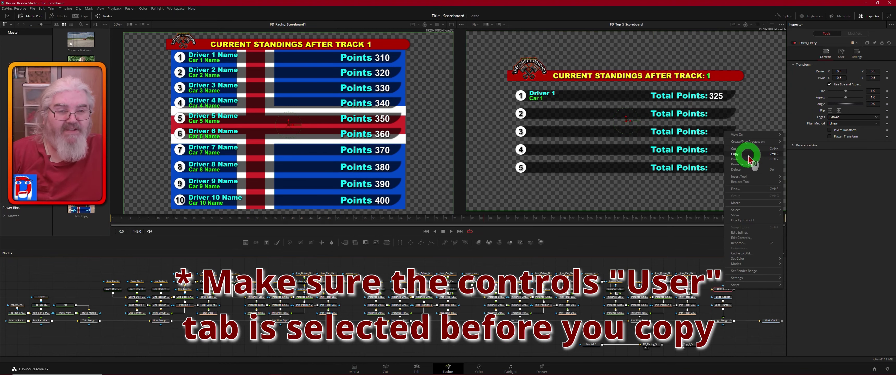
click(749, 156)
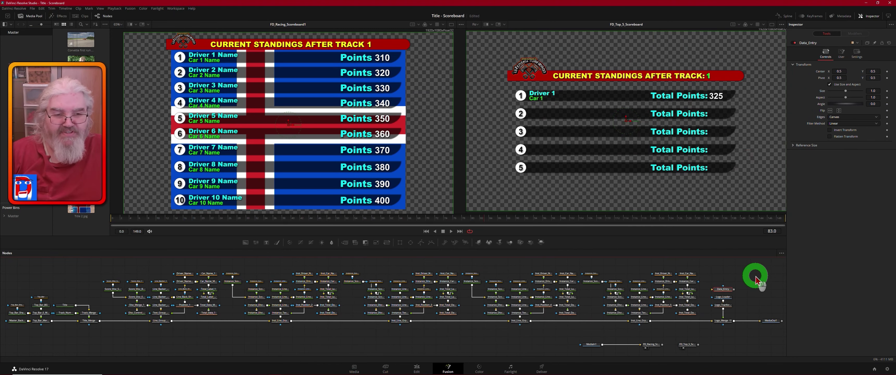
Step: Switch to Notepad++ and read through the UserControls definitions for each place in Data Entry Control.lua
mouse_move(189, 370)
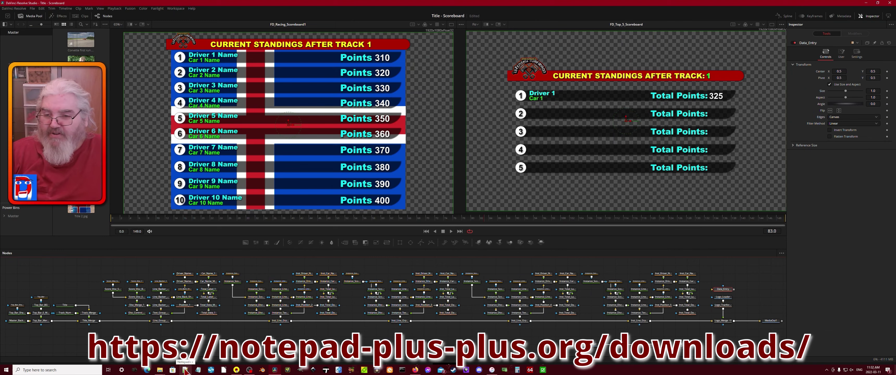
click(185, 370)
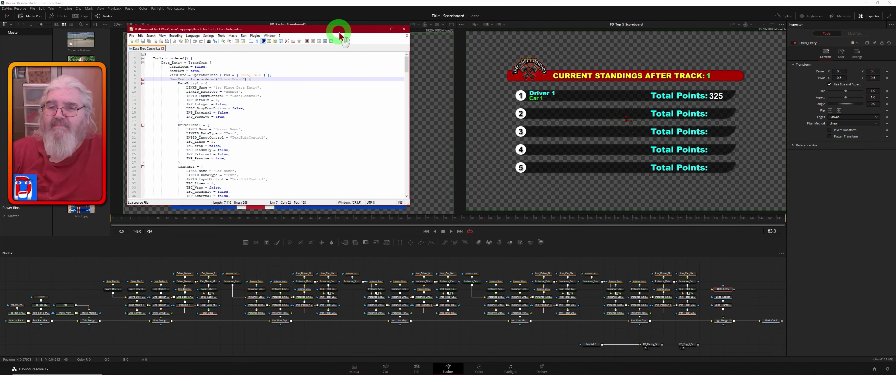
drag(338, 31, 603, 64)
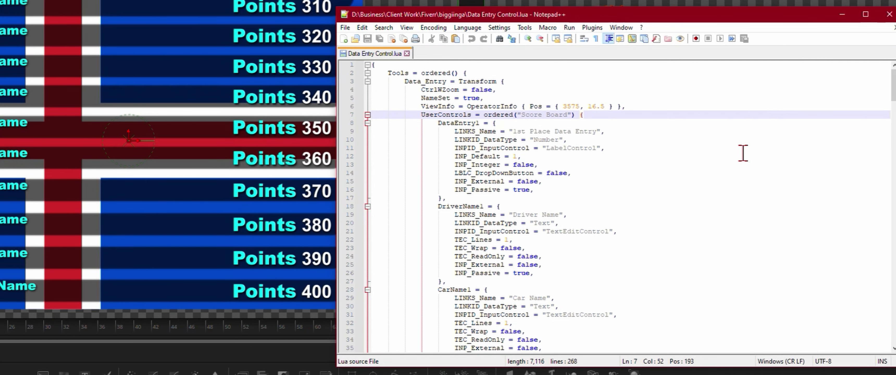
scroll(743, 154, down, 20)
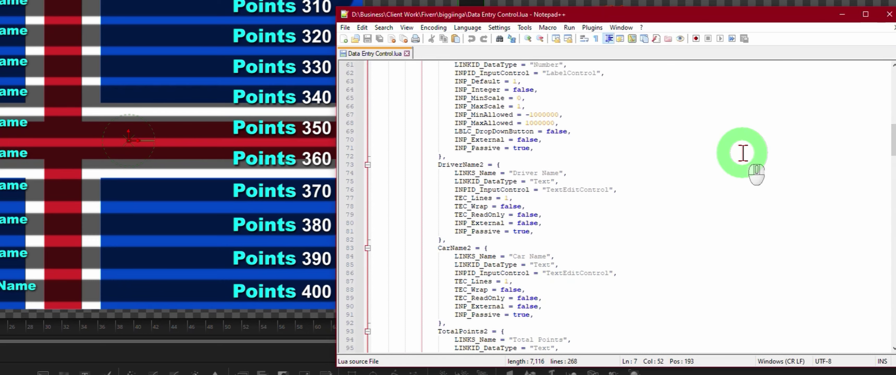
scroll(742, 153, down, 20)
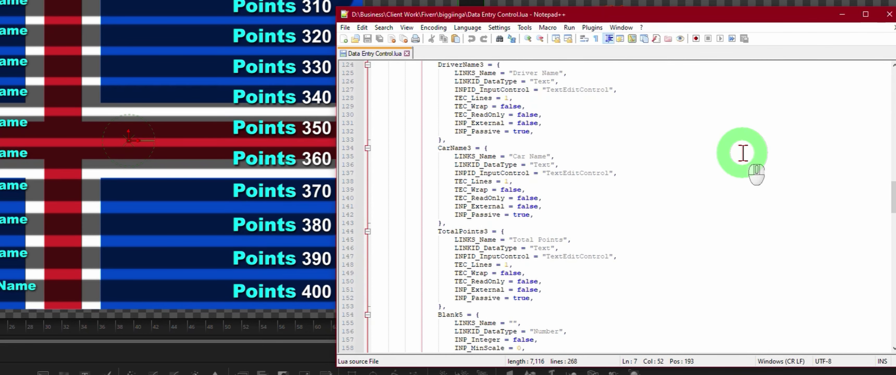
scroll(742, 153, down, 15)
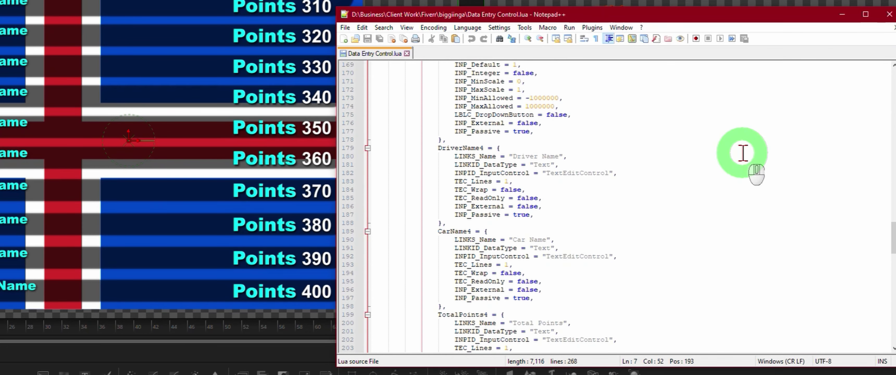
scroll(742, 153, down, 20)
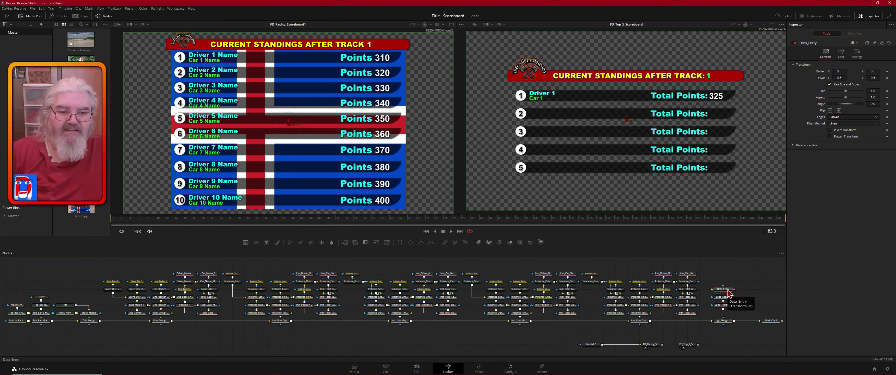
Step: Show the Data_Entry node's user controls and examine Driver_Name_1's text settings with the Data_Entry.DriverName1 link alongside them
click(729, 290)
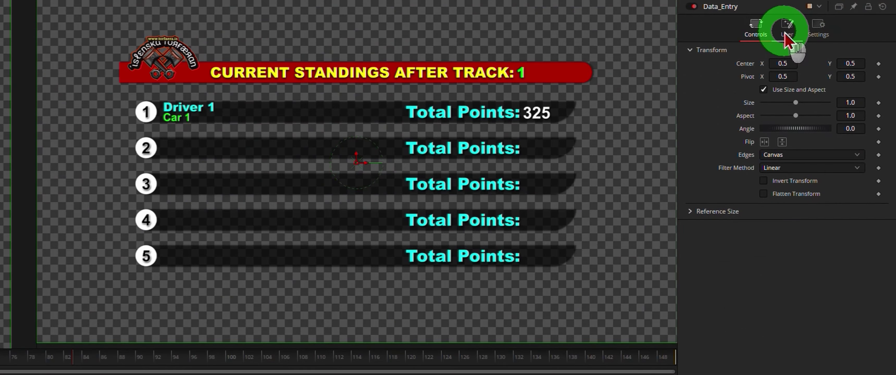
click(787, 36)
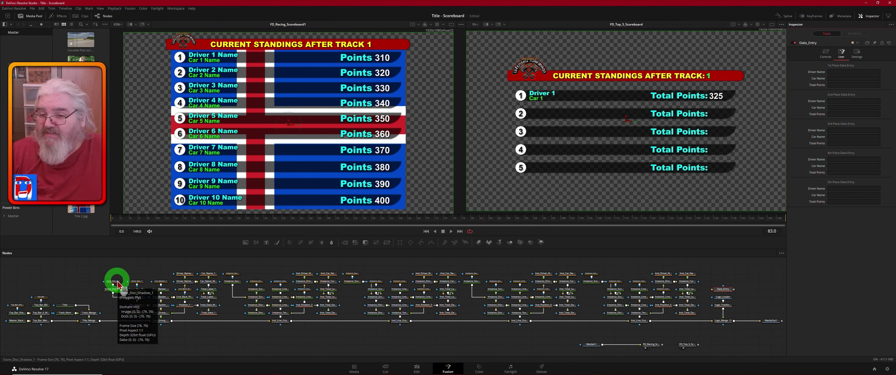
ctrl+click(185, 274)
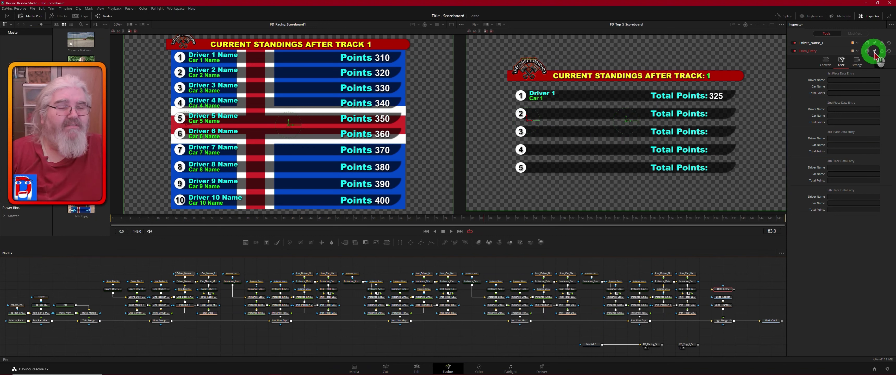
click(821, 44)
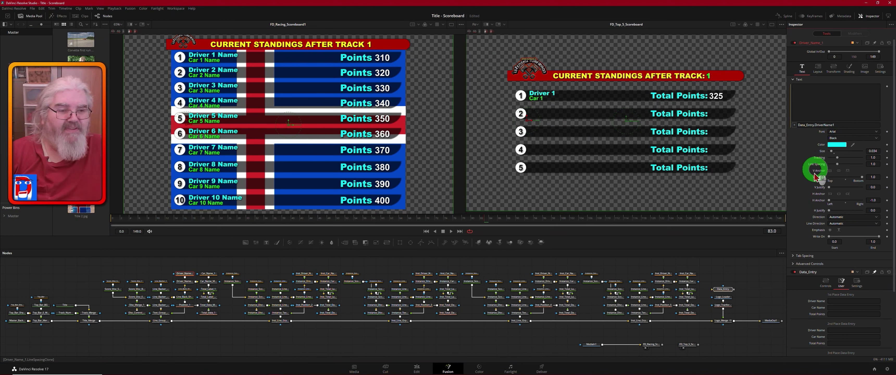
scroll(810, 135, down, 3)
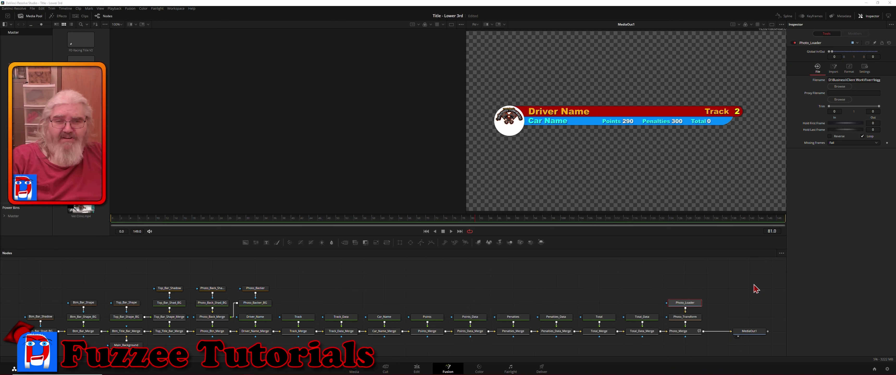
Step: Add a Transform node to the Lower 3rd composition and place it beside Photo_Loader
middle_click(608, 274)
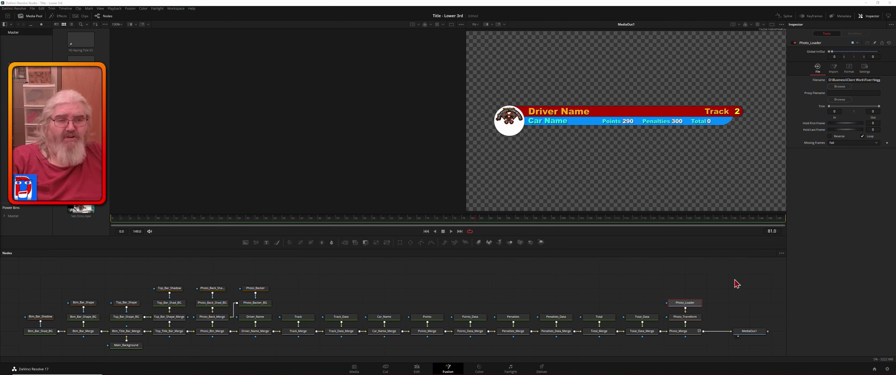
click(727, 284)
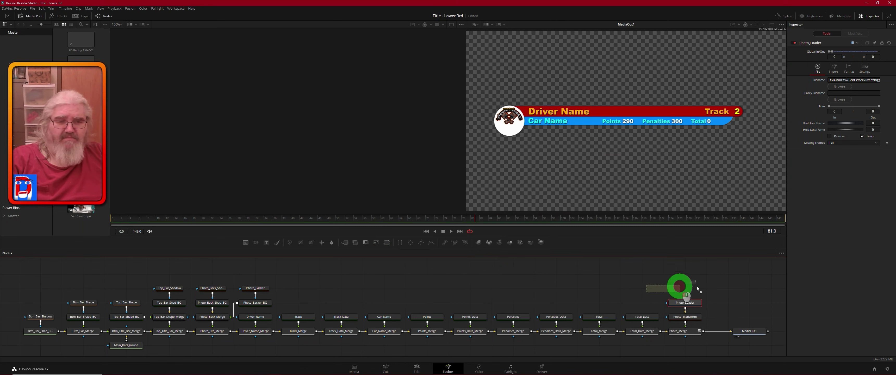
drag(712, 286, 733, 306)
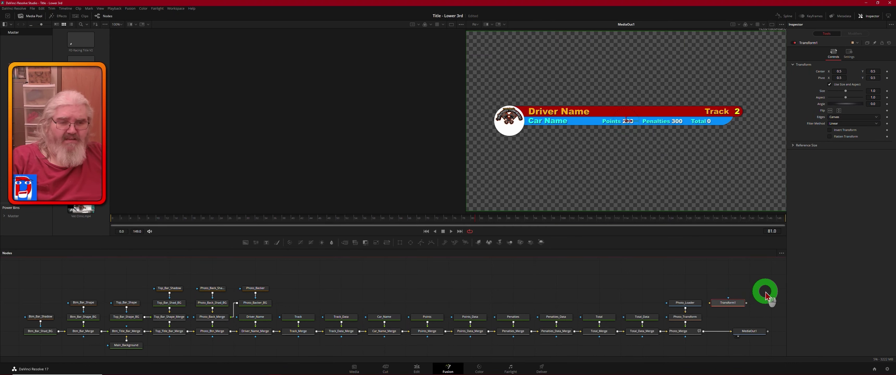
Step: Rename the new Transform node to Data_Entry_Ctl and pin its settings in the Inspector
key(F2)
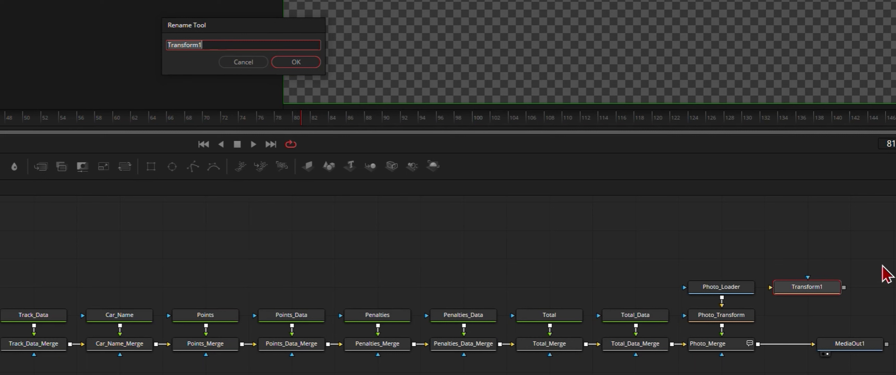
text(Data_Entry_Ctl)
key(Return)
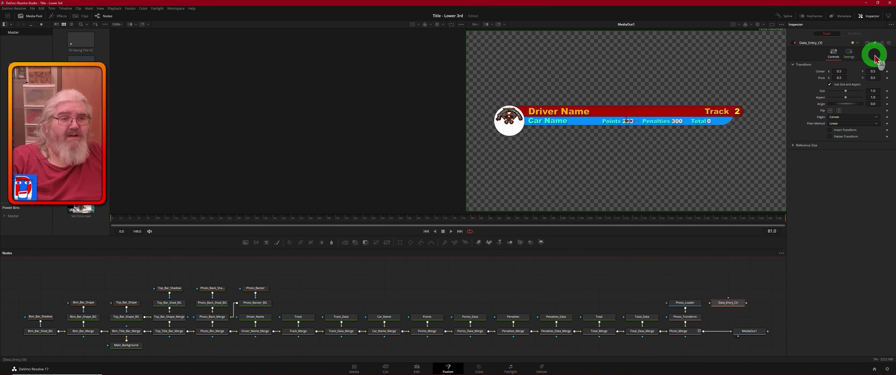
click(875, 43)
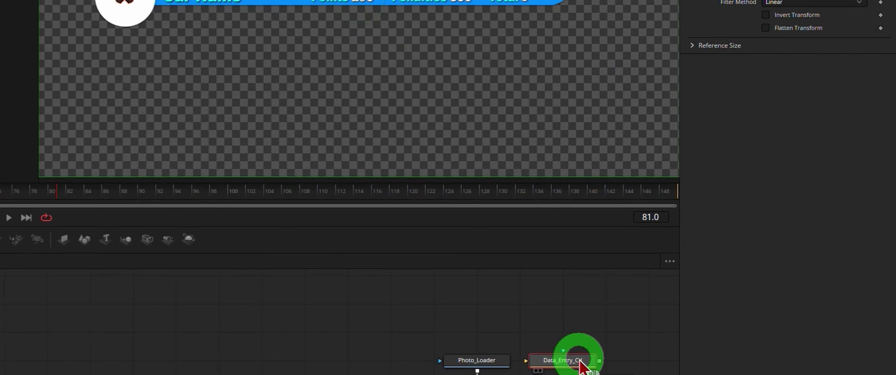
Step: Start a new user control on the Data_Entry_Ctl node and name it Racing Data Entry
click(580, 364)
right_click(580, 364)
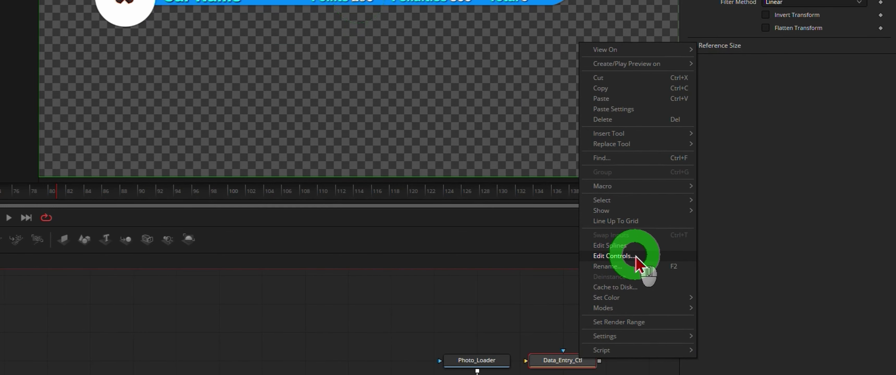
click(614, 256)
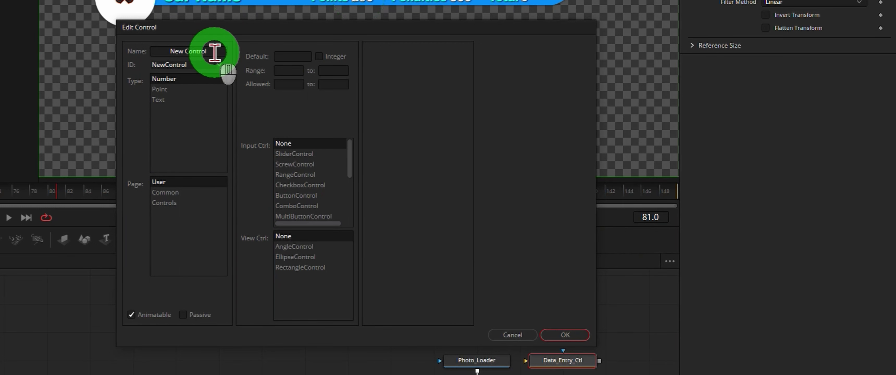
drag(215, 52, 141, 49)
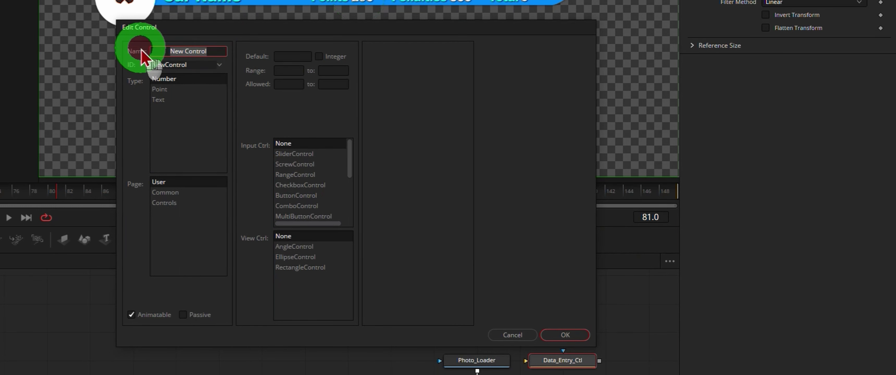
text(D)
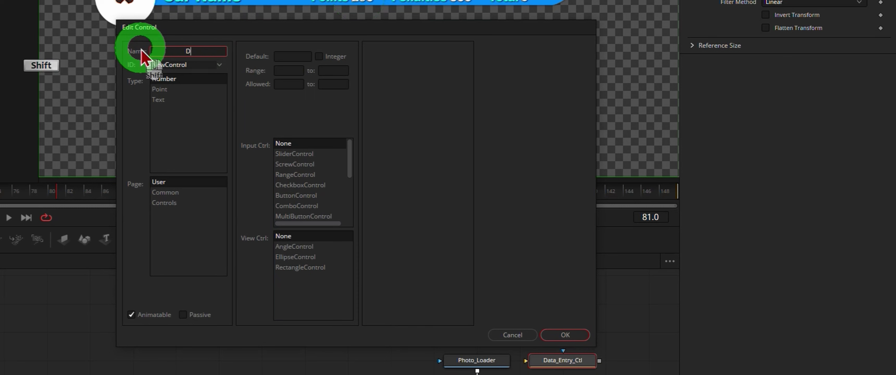
text(ata)
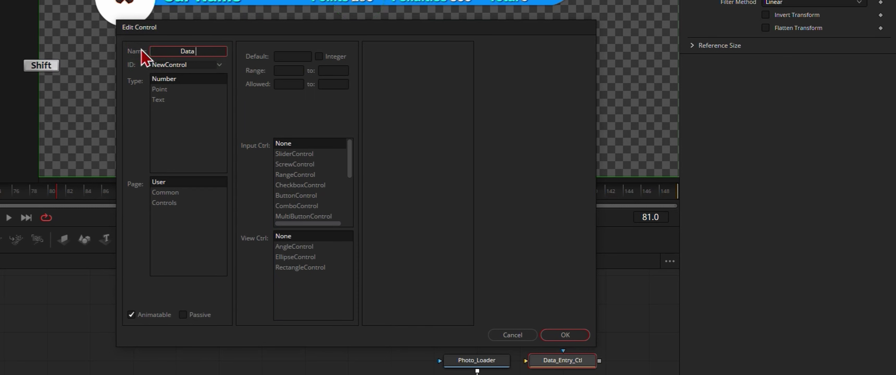
text( Entry)
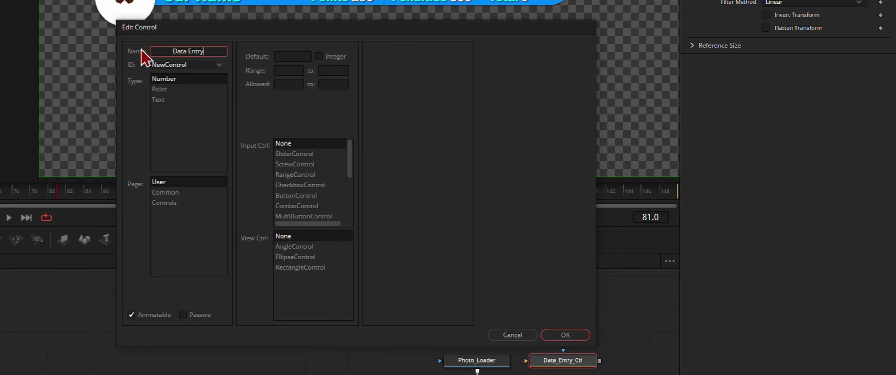
key(Left)
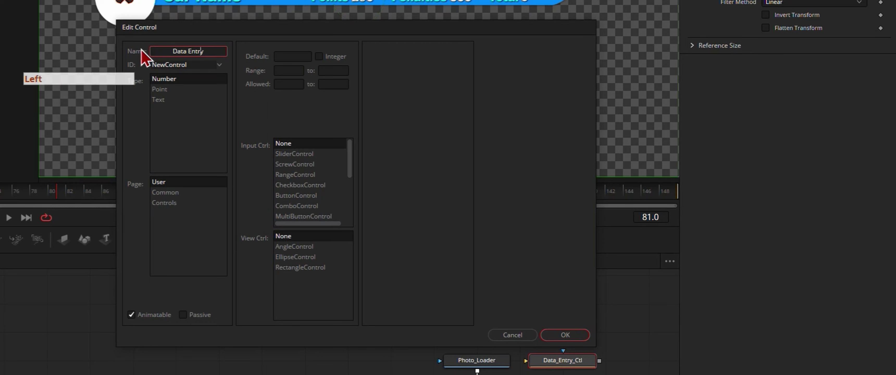
key(Left)
key(Left)
key(Left)
key(Left)
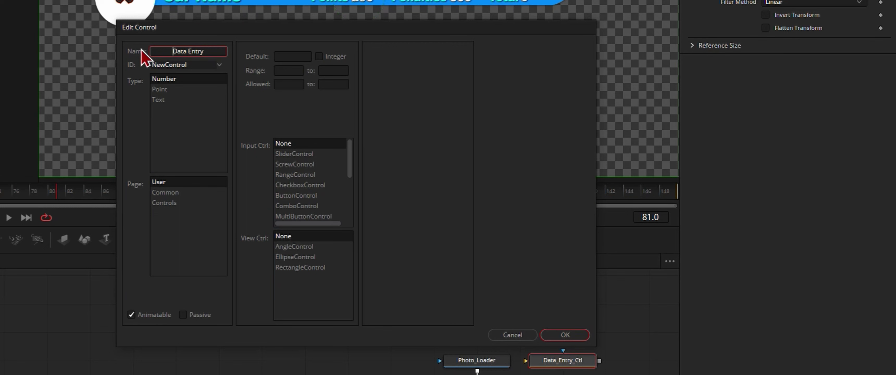
text(Racing)
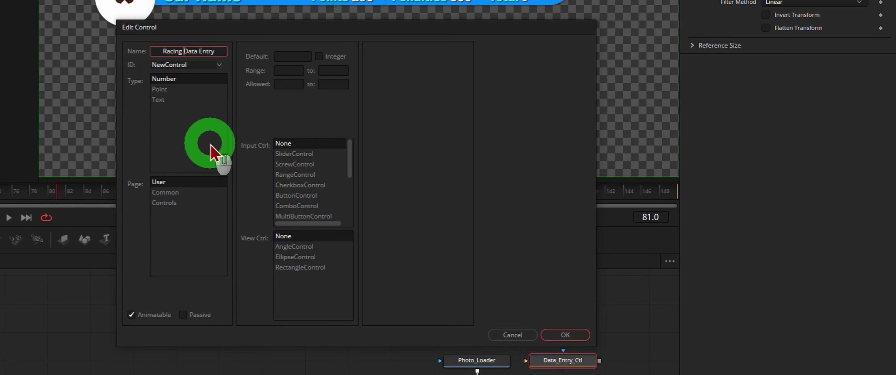
key(Tab)
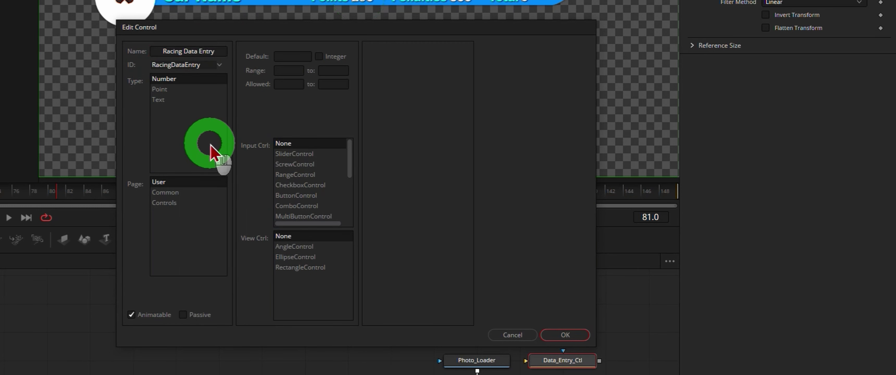
Step: Look through the list of existing control IDs and restore the new control's ID to RacingDataEntry
click(220, 65)
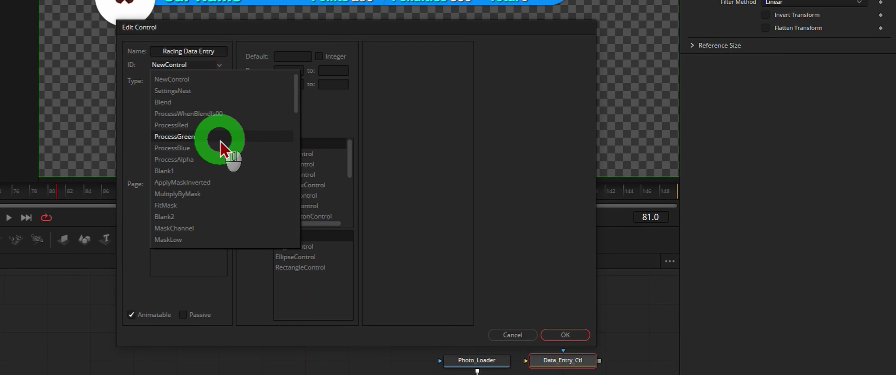
scroll(225, 146, down, 4)
scroll(220, 143, down, 8)
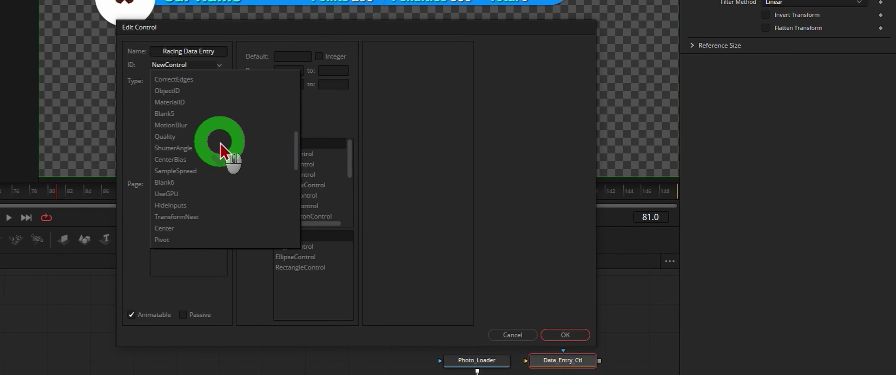
scroll(242, 138, down, 8)
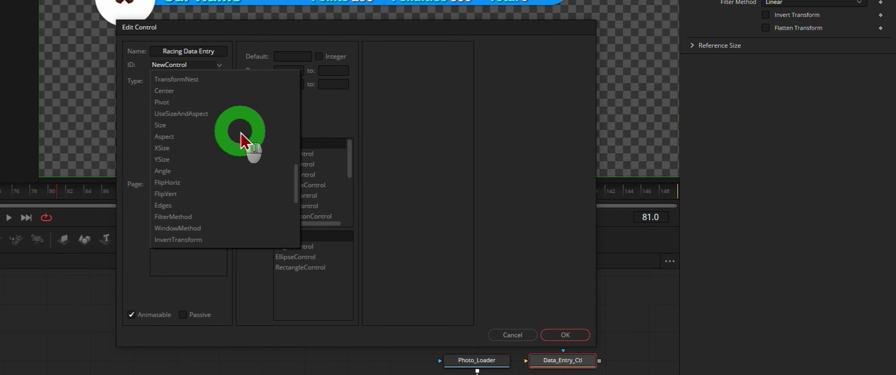
scroll(242, 140, down, 1)
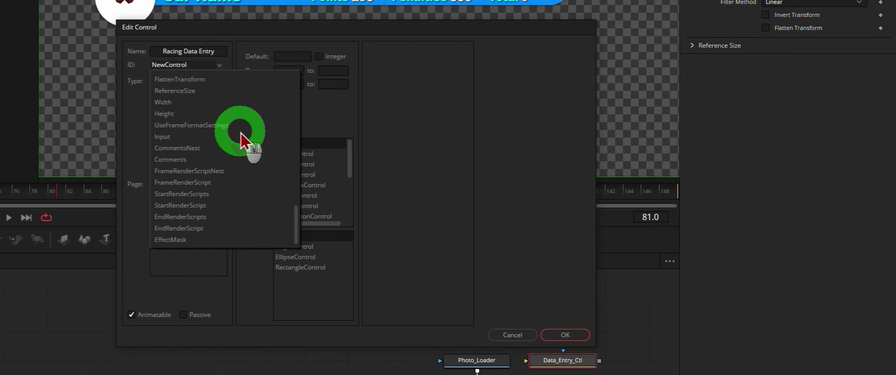
scroll(241, 133, up, 15)
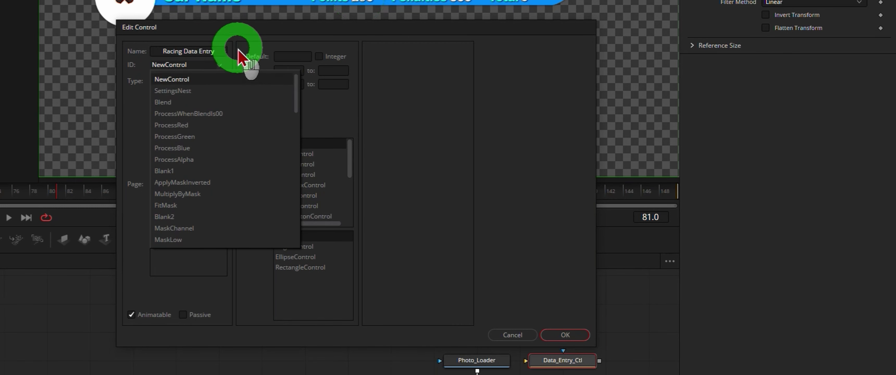
click(235, 42)
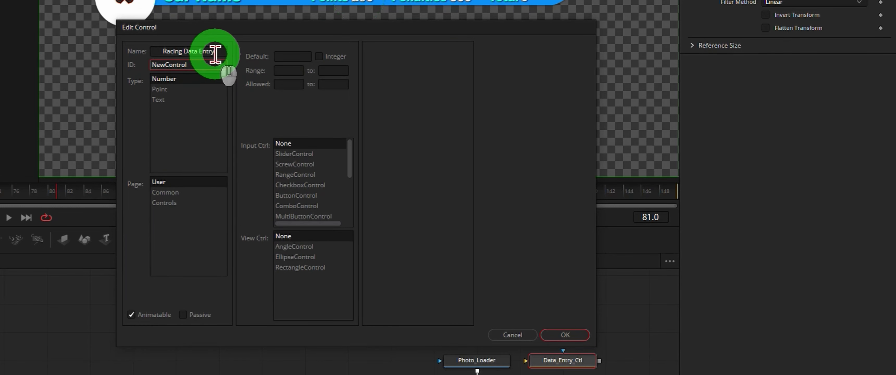
drag(218, 51, 155, 52)
key(Tab)
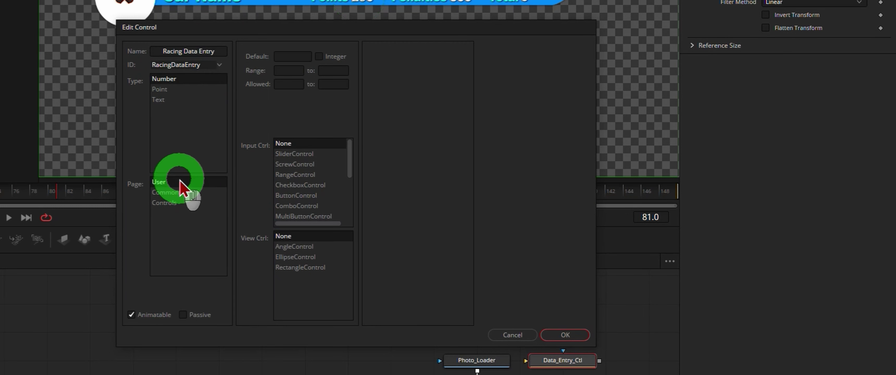
Step: Make Racing Data Entry a passive, non-animatable LabelControl, add it to the node and show the node's User page
click(132, 315)
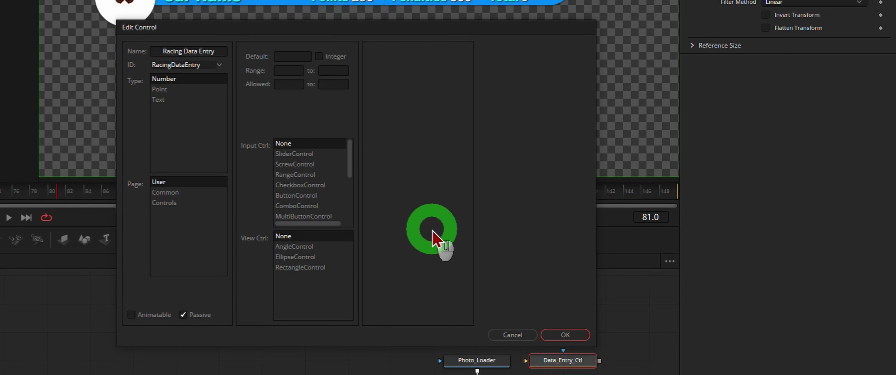
scroll(332, 195, down, 3)
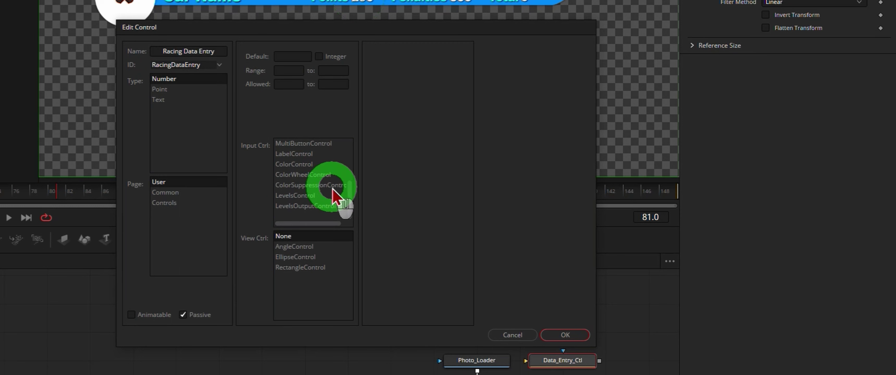
click(303, 154)
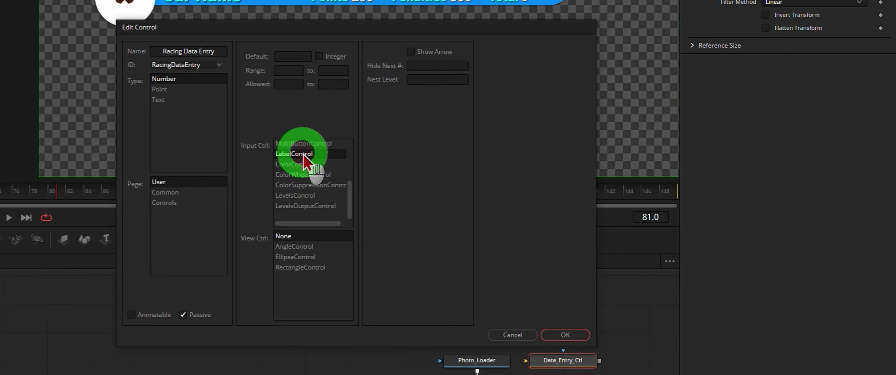
click(565, 335)
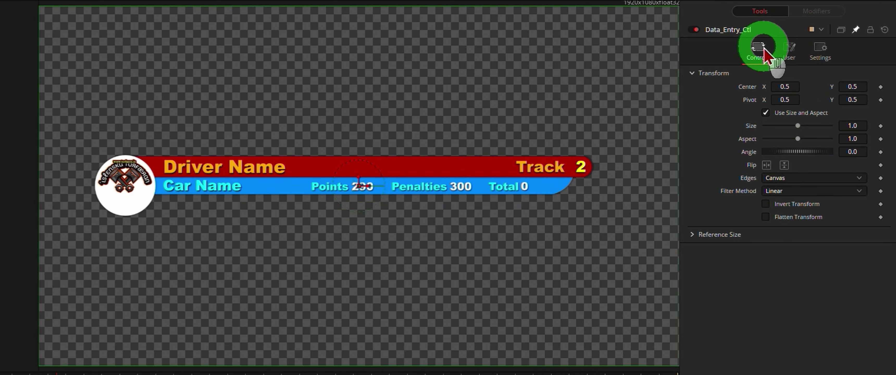
click(789, 51)
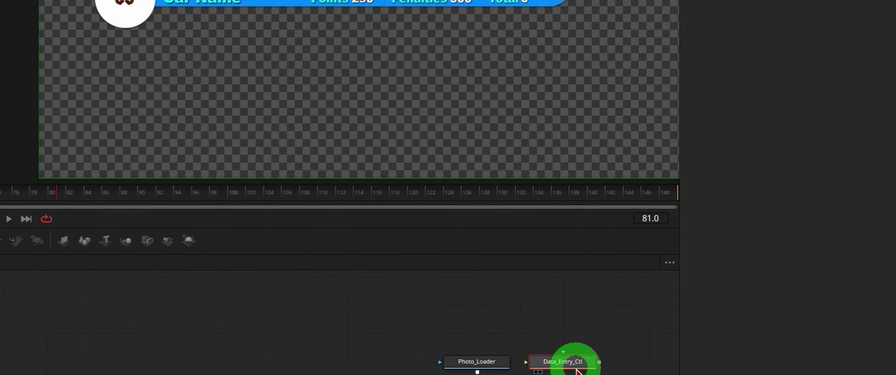
Step: Start another control on Data_Entry_Ctl and name it Driver Name, with the ID DriverName
right_click(574, 362)
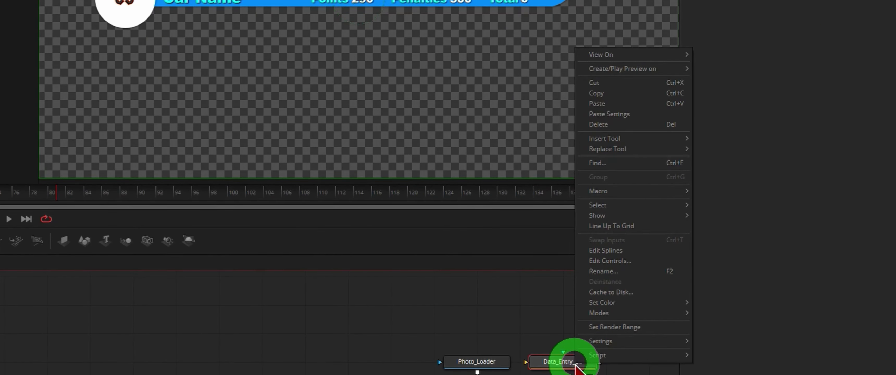
click(631, 262)
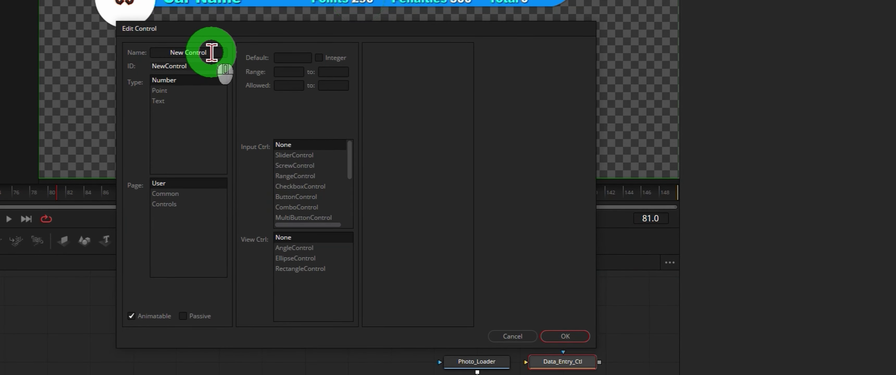
drag(212, 53, 150, 55)
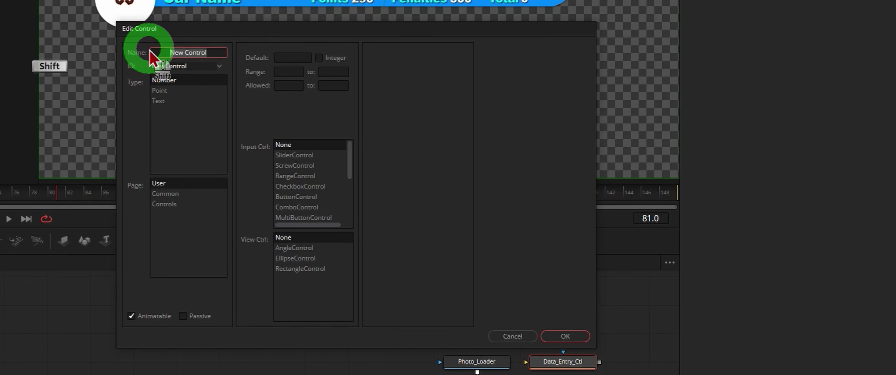
text(Driver)
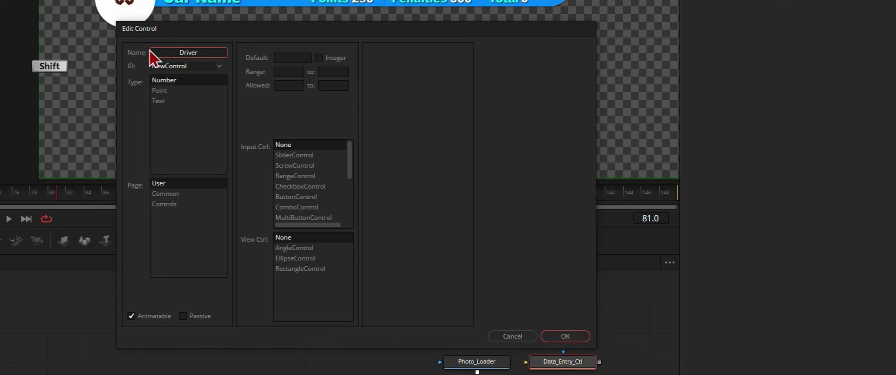
text(me)
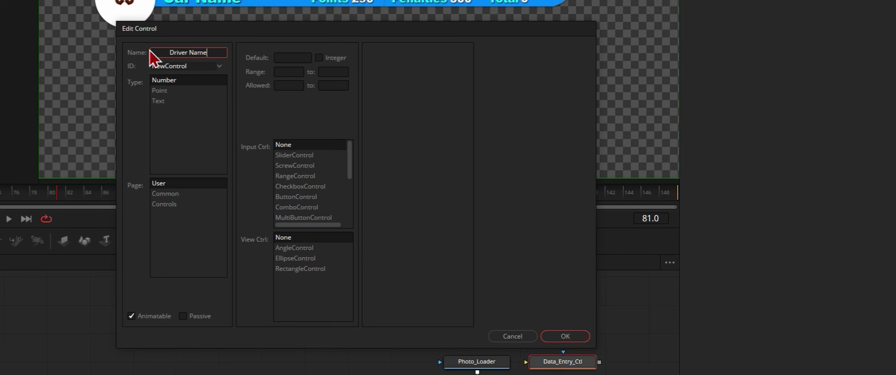
click(209, 94)
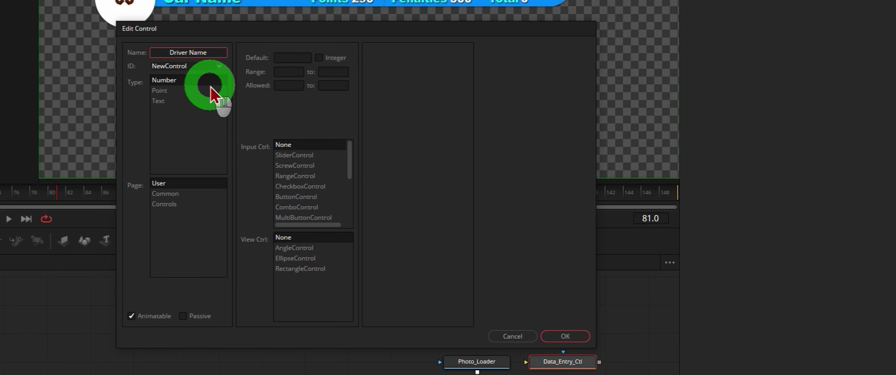
key(Tab)
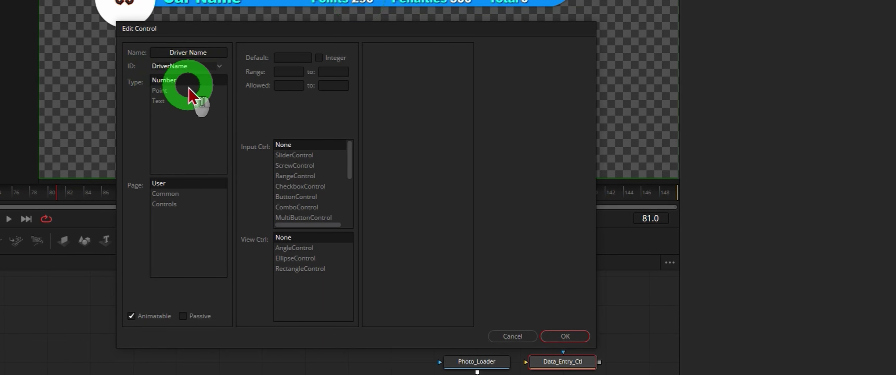
Step: Set Driver Name to the Text type, passive and non-animatable, using a TextEditControl with 1 line, and add it
click(160, 101)
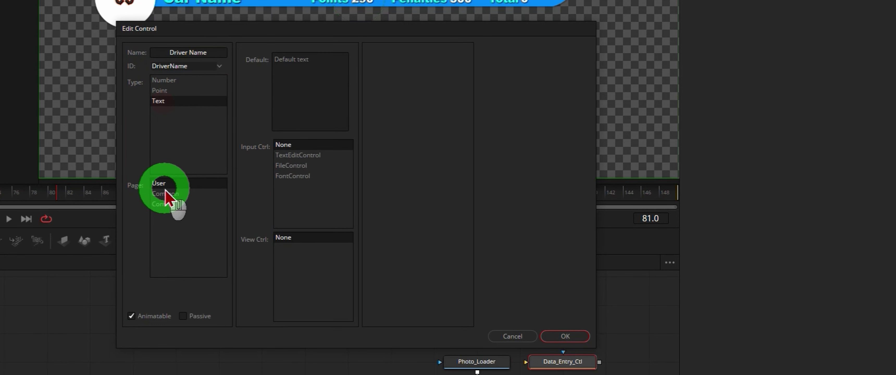
click(131, 316)
click(183, 316)
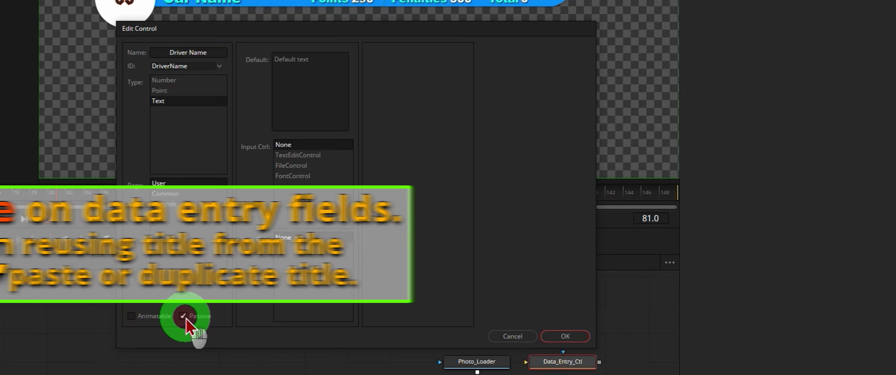
click(311, 155)
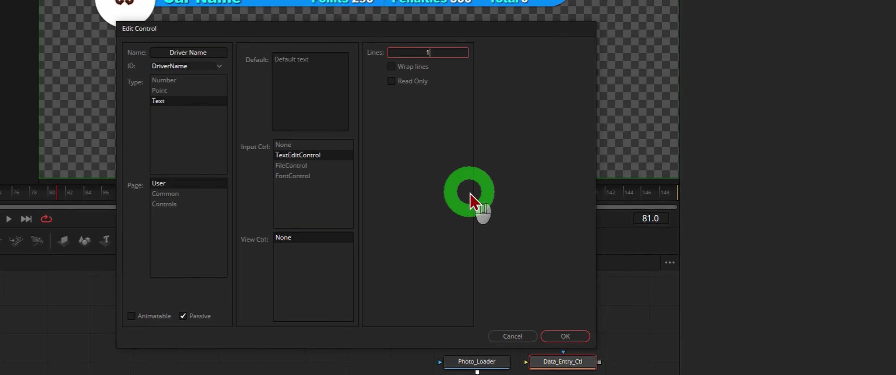
click(565, 336)
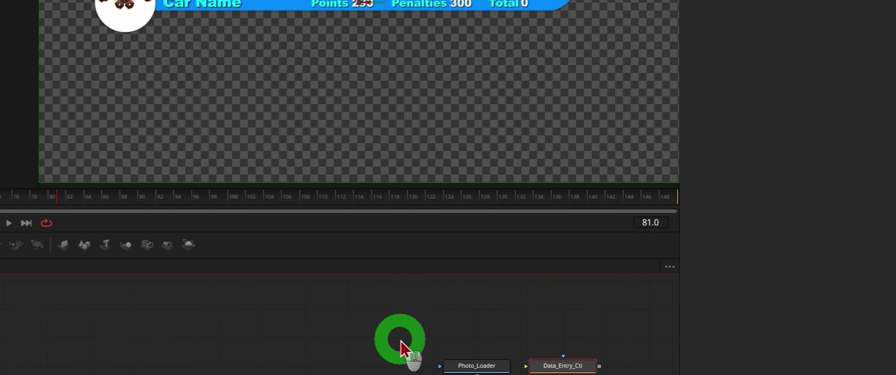
Step: Start another control on Data_Entry_Ctl and name it Track Number, with the ID TrackNumber
right_click(578, 370)
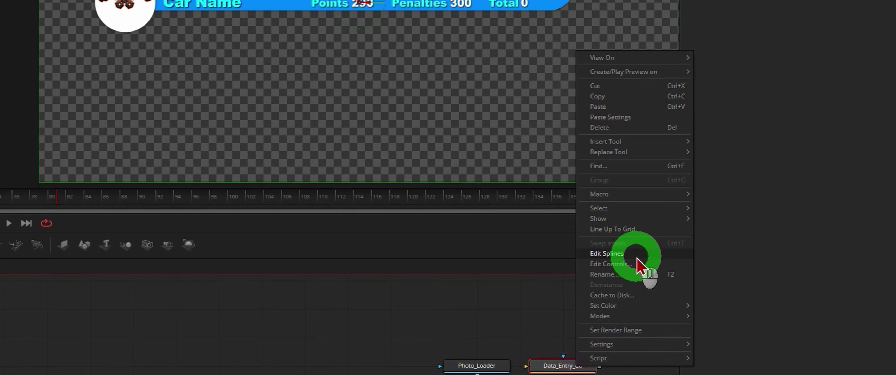
click(611, 264)
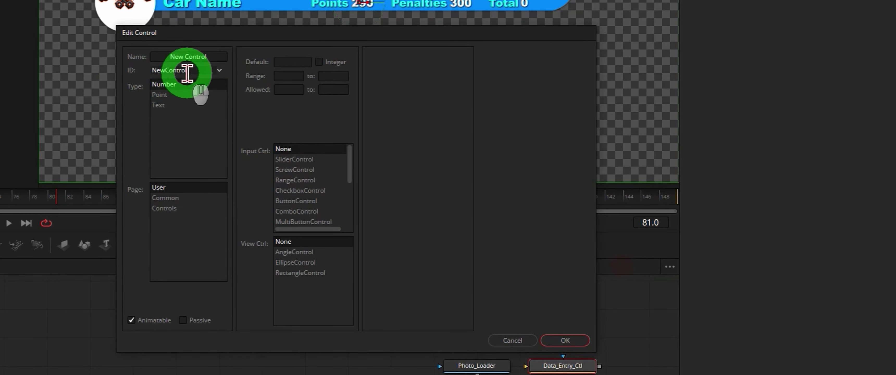
drag(216, 55, 153, 53)
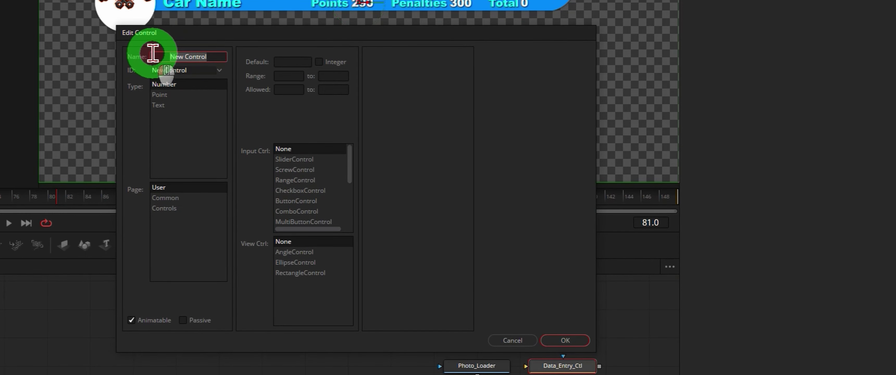
text(Track)
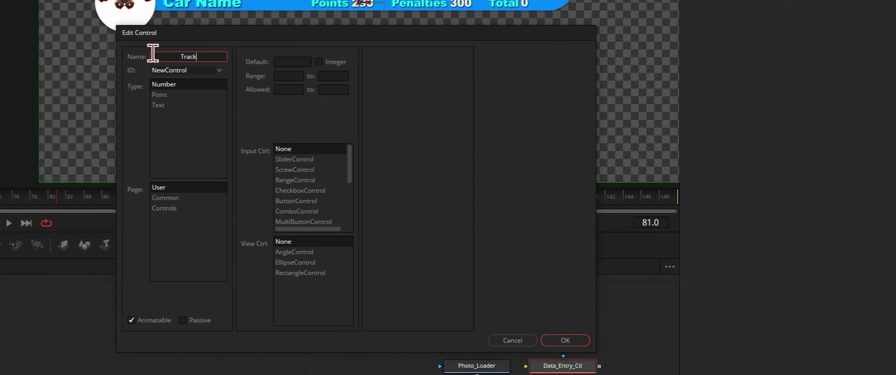
text(Number)
key(Tab)
click(197, 111)
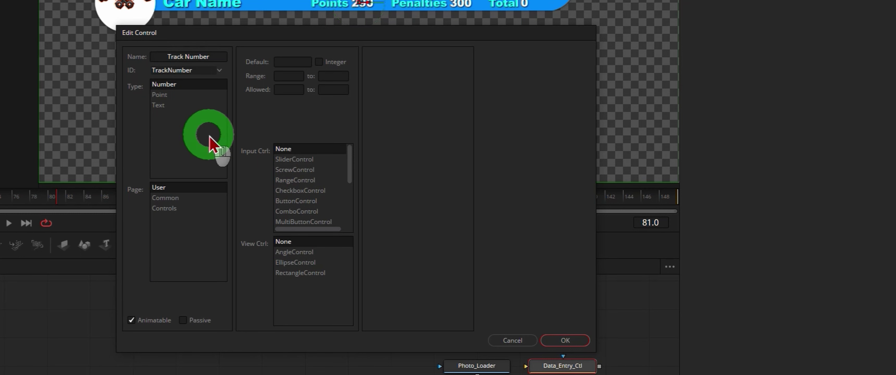
Step: Set Track Number to the Text type, passive and non-animatable, using a TextEditControl with 1 line, and add it
click(160, 104)
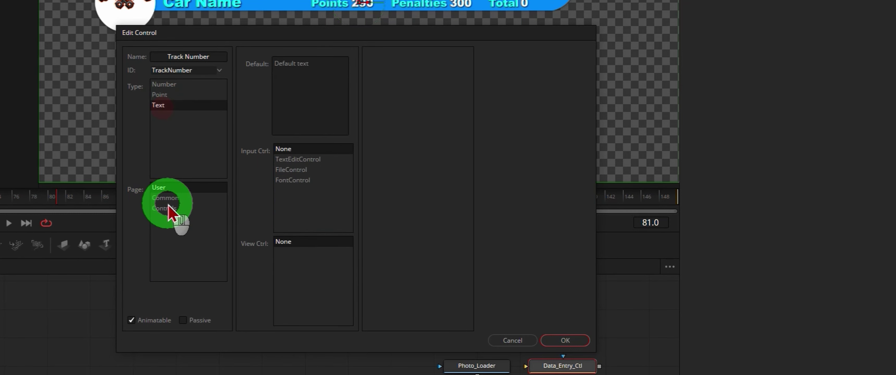
click(132, 320)
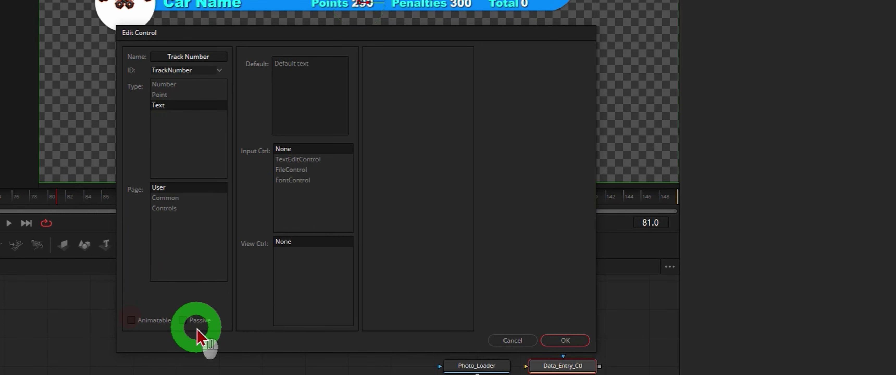
click(183, 320)
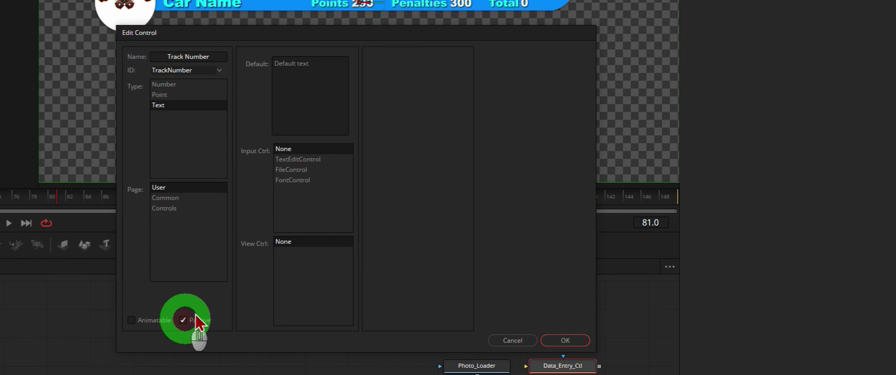
click(301, 159)
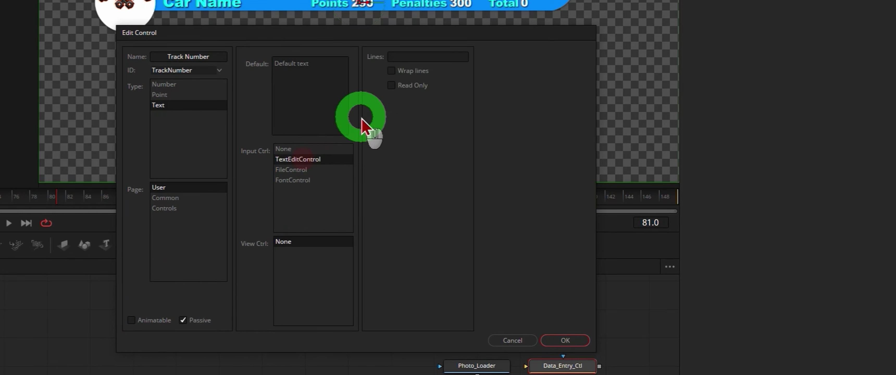
click(401, 56)
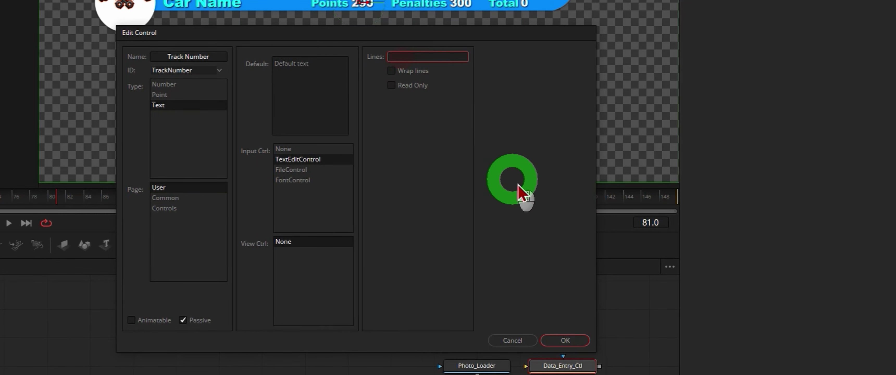
text(1)
click(568, 340)
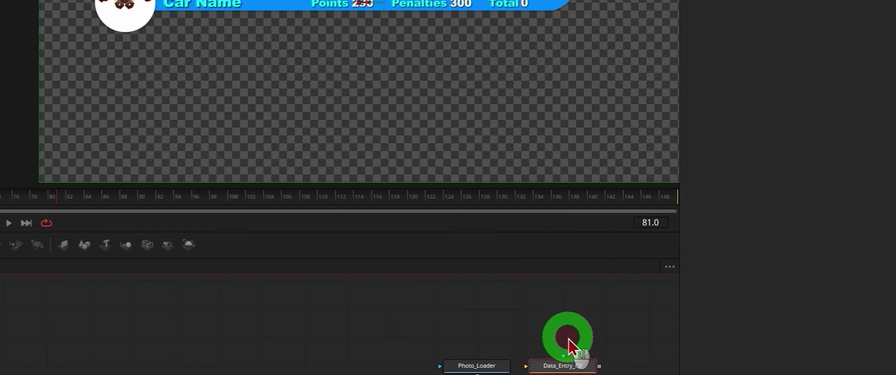
Step: Start another control on Data_Entry_Ctl and name it Car Name, with the ID CarName
right_click(573, 362)
click(621, 259)
double_click(146, 56)
text(Car Name)
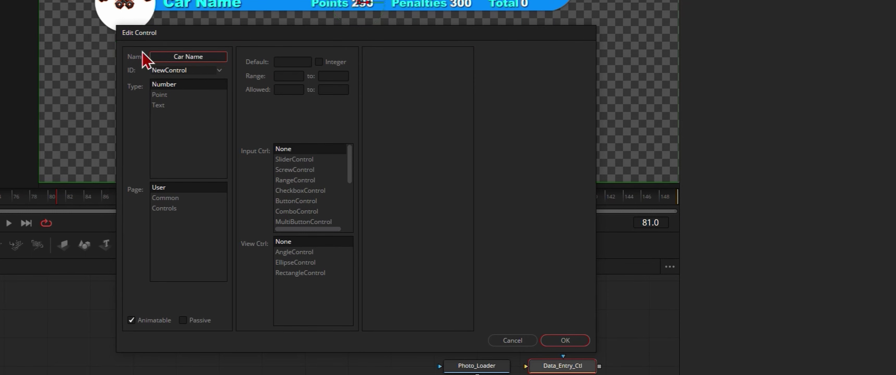
click(192, 118)
Step: Make Car Name a passive, non-animatable Text control using a TextEditControl with 1 line, and add it to the node
click(174, 105)
click(132, 320)
click(184, 320)
click(307, 159)
drag(405, 56, 490, 106)
text(1)
click(558, 342)
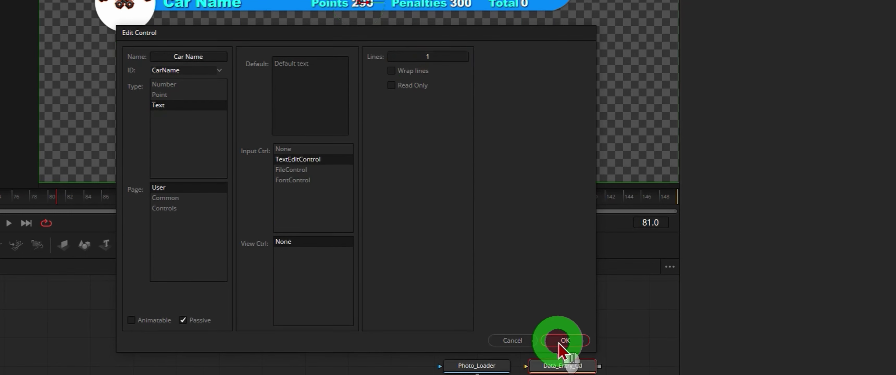
Step: Start another control on Data_Entry_Ctl and name it Points, with the ID Points
right_click(562, 363)
click(610, 261)
double_click(160, 56)
text(Points)
key(Tab)
Step: Set Points to the Text type, passive and non-animatable, using a TextEditControl with 1 line, and add it
click(190, 105)
click(131, 321)
click(182, 320)
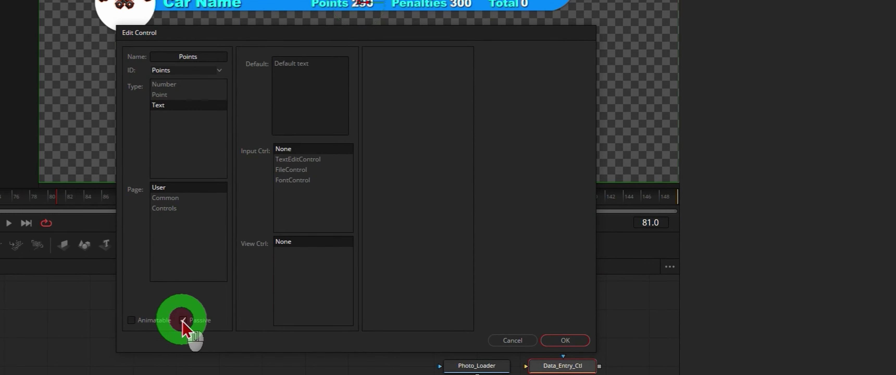
click(306, 159)
click(413, 58)
text(1)
click(568, 342)
Step: Start another control on Data_Entry_Ctl and name it Penalties
right_click(568, 363)
click(613, 259)
double_click(160, 57)
text(Penalties)
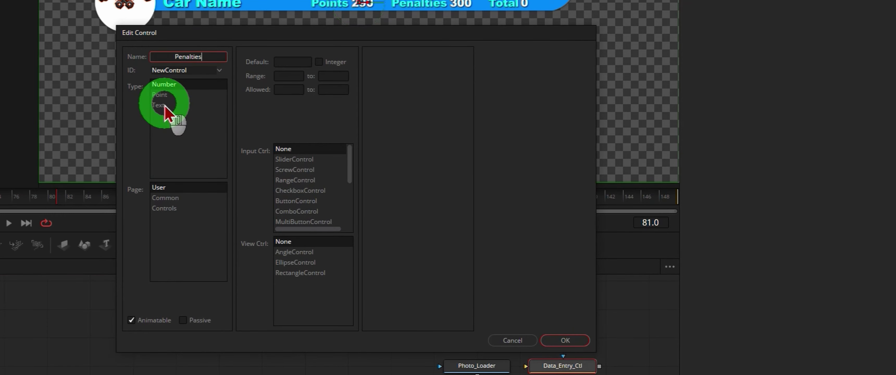
Step: Make Penalties a passive, non-animatable Text control using a TextEditControl with 1 line, and add it to the node
click(175, 105)
click(131, 320)
click(183, 320)
click(310, 160)
click(424, 56)
text(1)
click(564, 341)
Step: Add a separator to the User page of Data_Entry_Ctl by choosing the existing control ID Blank2
right_click(553, 366)
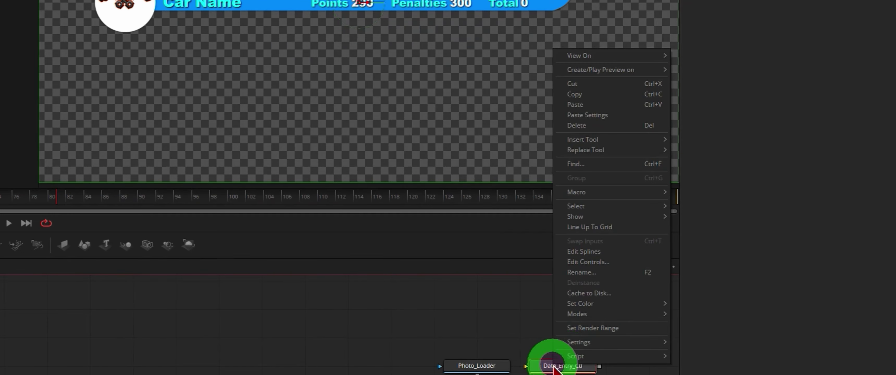
click(610, 261)
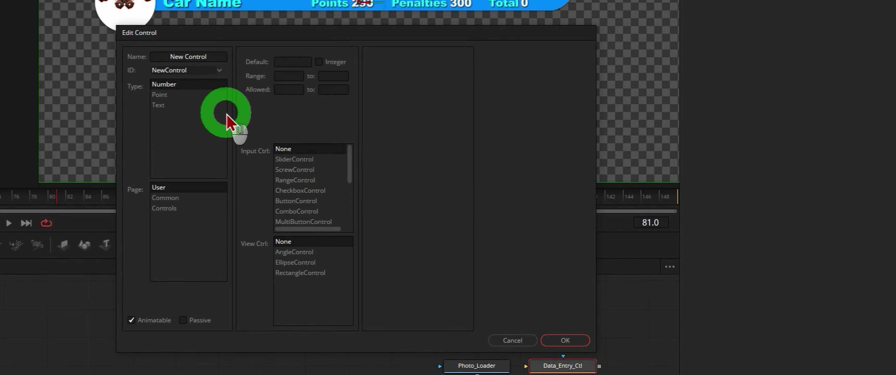
click(220, 72)
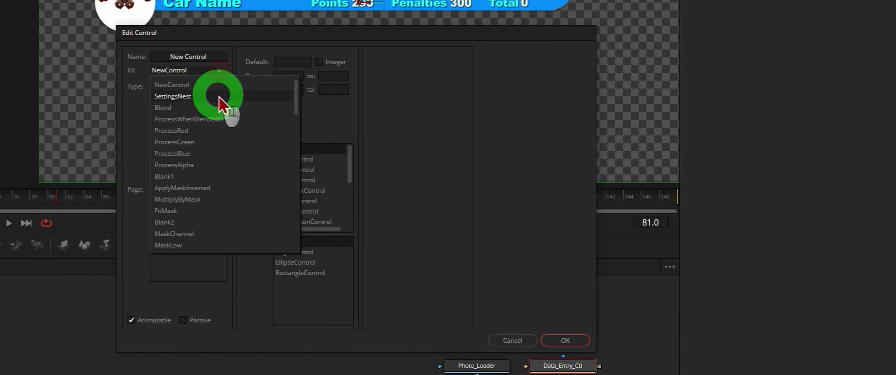
click(171, 222)
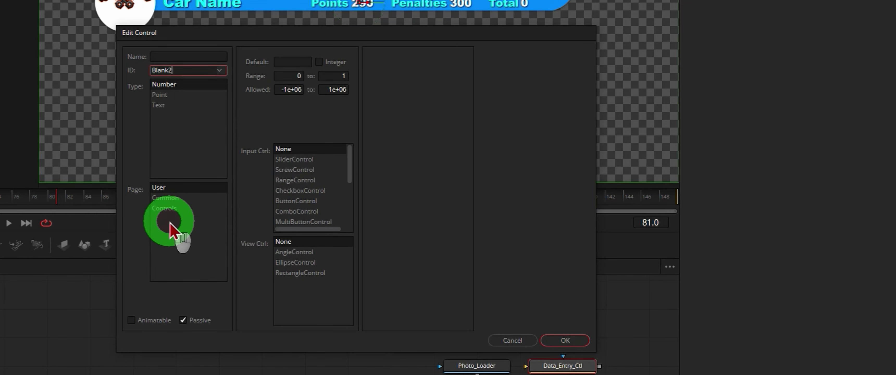
click(565, 341)
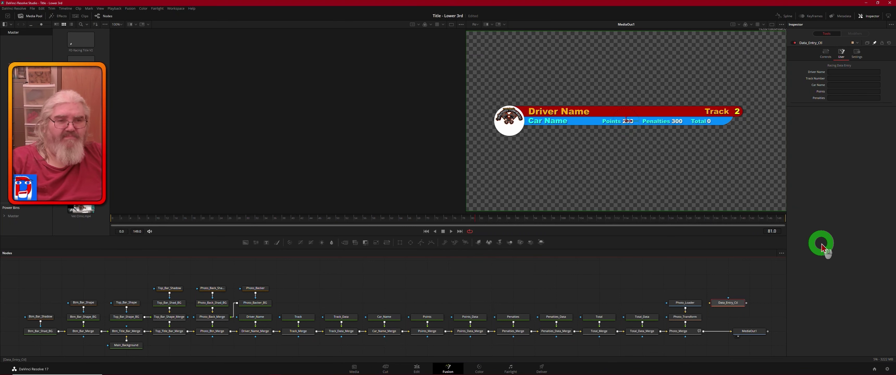
right_click(734, 307)
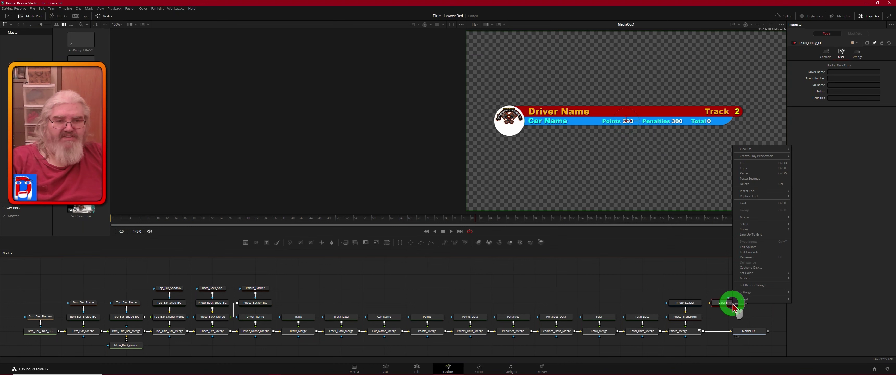
click(698, 271)
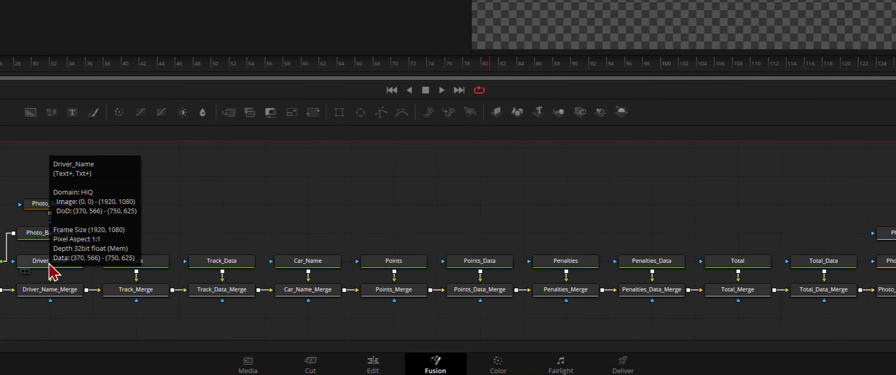
Step: Select the text nodes Driver_Name, Track_Data, Car_Name, Points_Data and Penalties_Data together
click(50, 262)
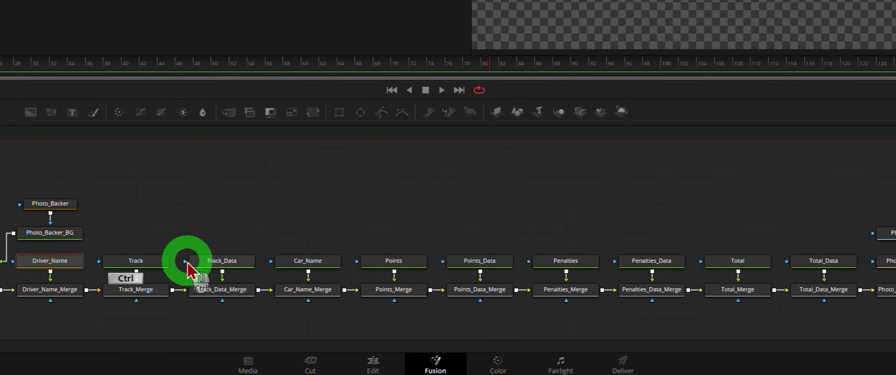
ctrl+click(230, 262)
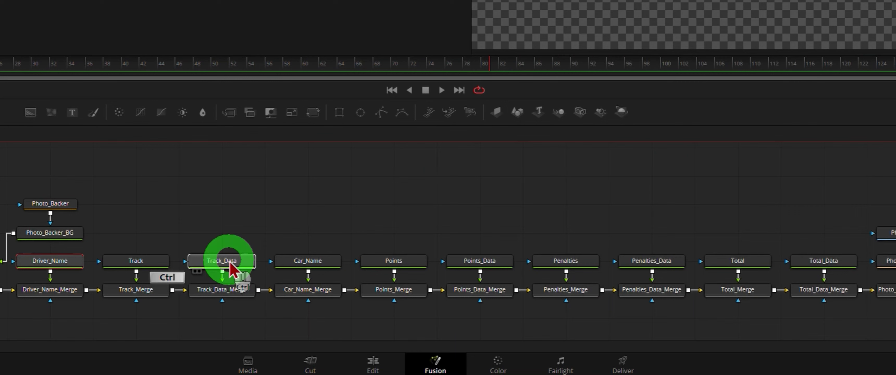
ctrl+click(325, 265)
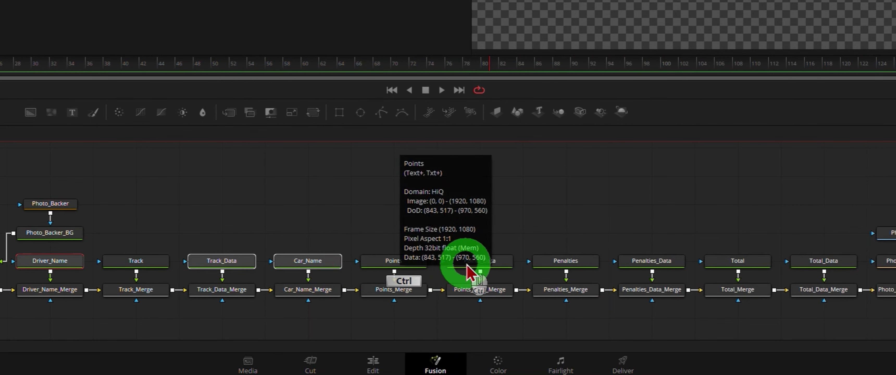
ctrl+click(484, 261)
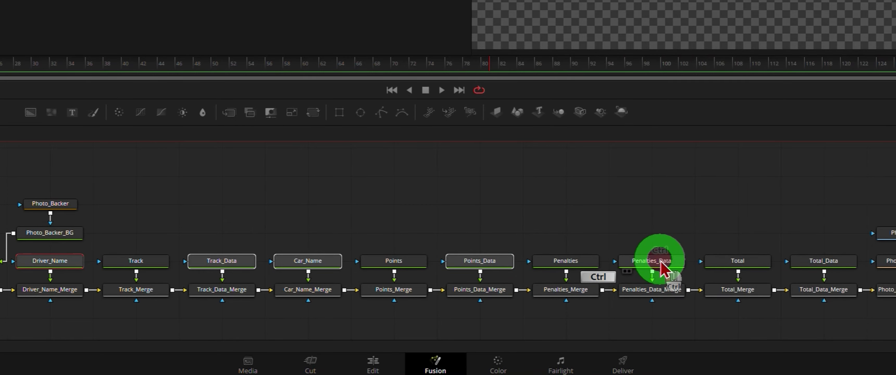
ctrl+click(651, 261)
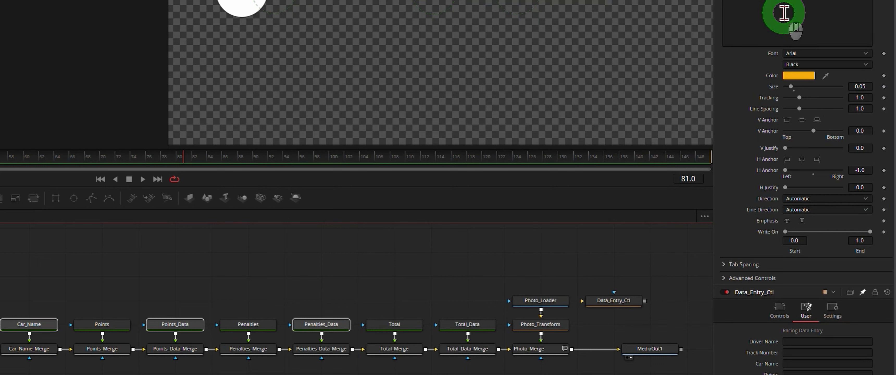
Step: Add an expression to the Driver_Name text that links it to the Driver Name field of Data_Entry_Ctl
right_click(784, 14)
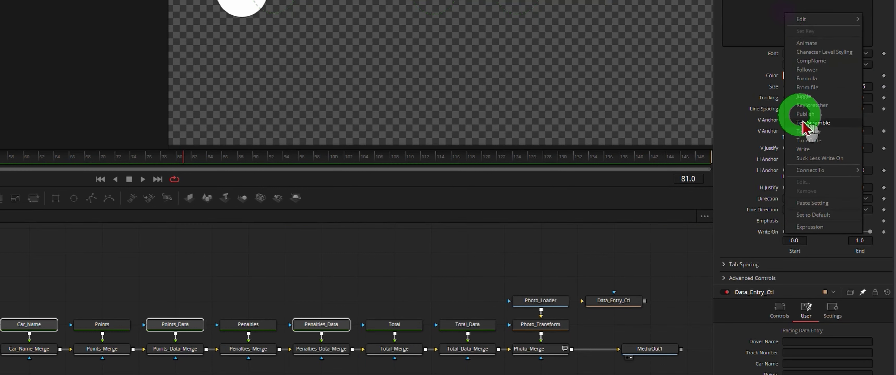
click(816, 227)
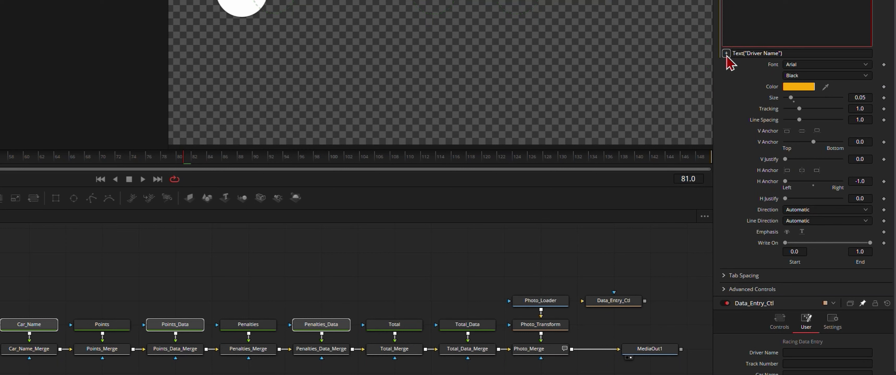
drag(727, 55, 766, 353)
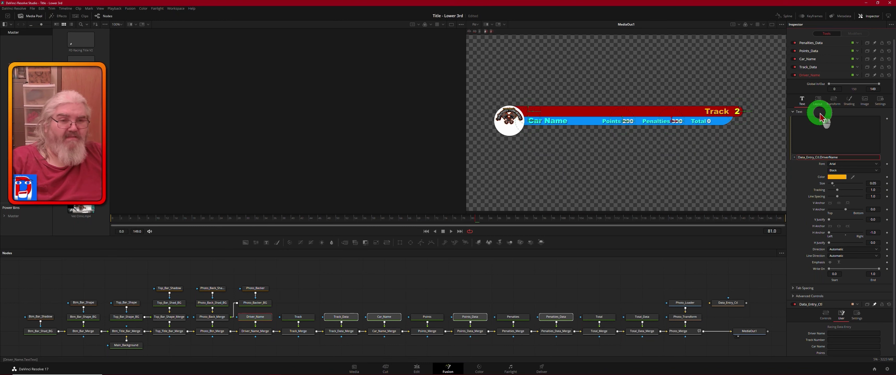
Step: Link the Track_Data text by expression to the Track Number field of Data_Entry_Ctl
click(813, 68)
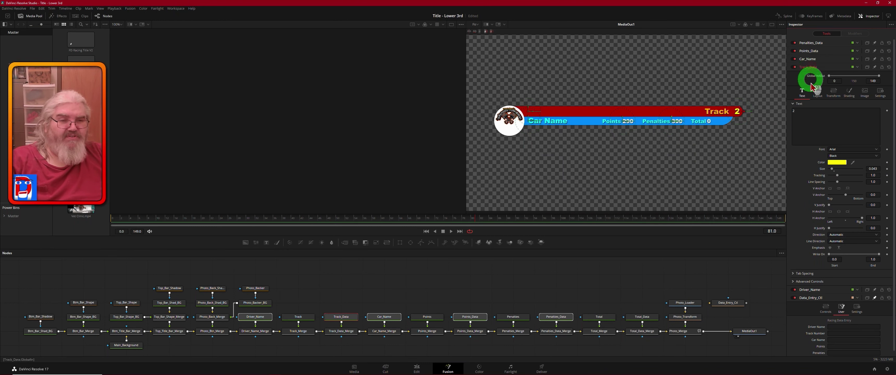
right_click(816, 127)
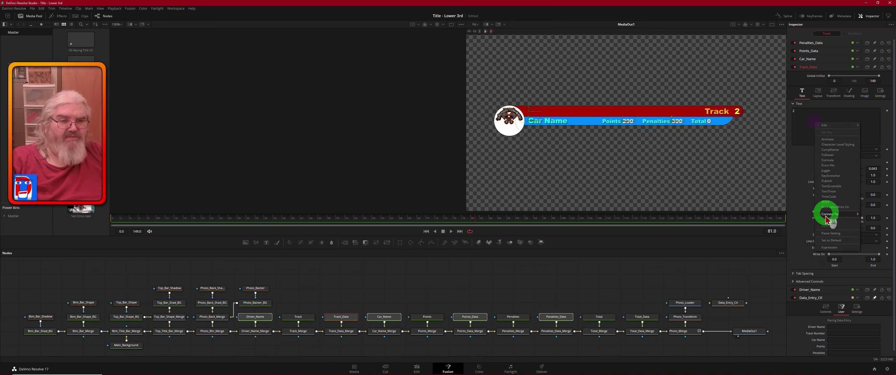
click(832, 248)
click(795, 150)
drag(795, 152, 819, 343)
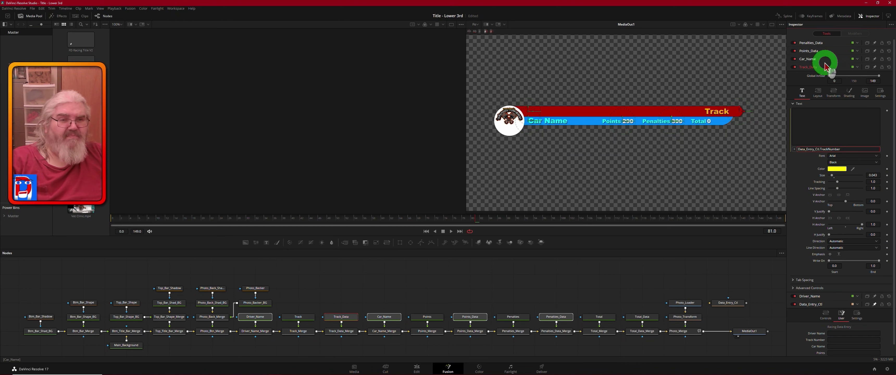
Step: Link the Car_Name text by expression to the Car Name field of Data_Entry_Ctl
click(808, 60)
right_click(815, 128)
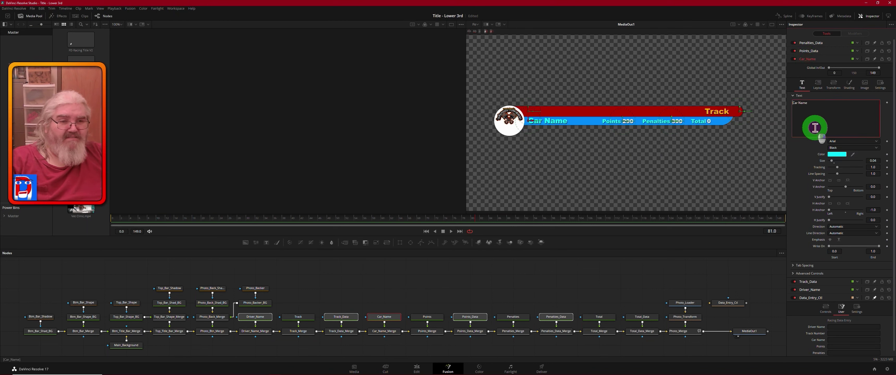
click(830, 254)
drag(795, 141, 820, 346)
Step: Link the Points_Data text by expression to the Points field of Data_Entry_Ctl
click(808, 51)
right_click(812, 122)
click(831, 245)
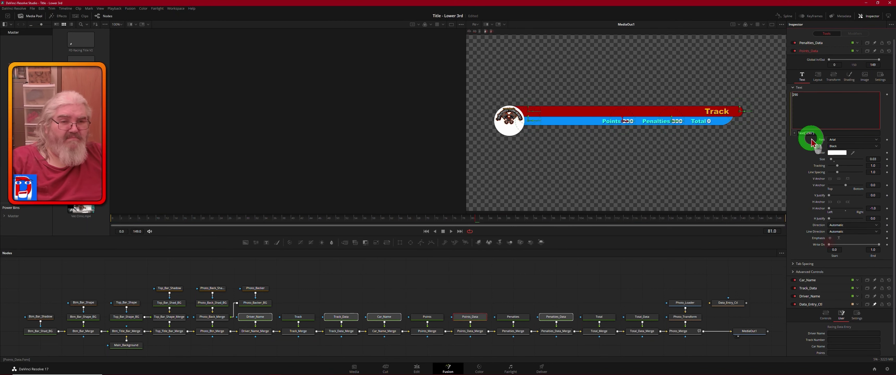
scroll(810, 157, down, 1)
drag(794, 122, 823, 342)
Step: Link the Penalties_Data text by expression to the Penalties field of Data_Entry_Ctl
scroll(856, 92, up, 1)
click(811, 43)
right_click(811, 114)
click(830, 239)
drag(795, 124, 820, 345)
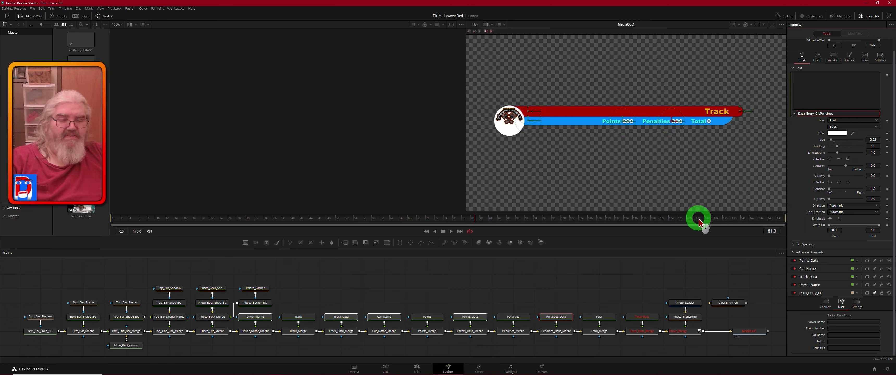
Step: Enter 1 in both the Points and Penalties fields of Data_Entry_Ctl
click(836, 341)
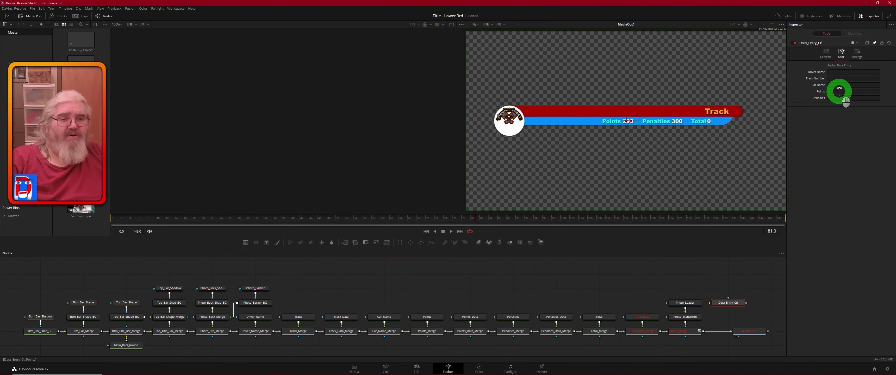
click(839, 92)
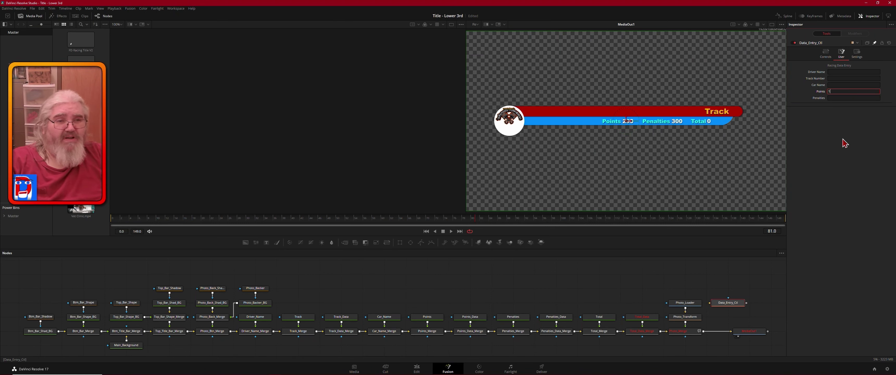
click(836, 98)
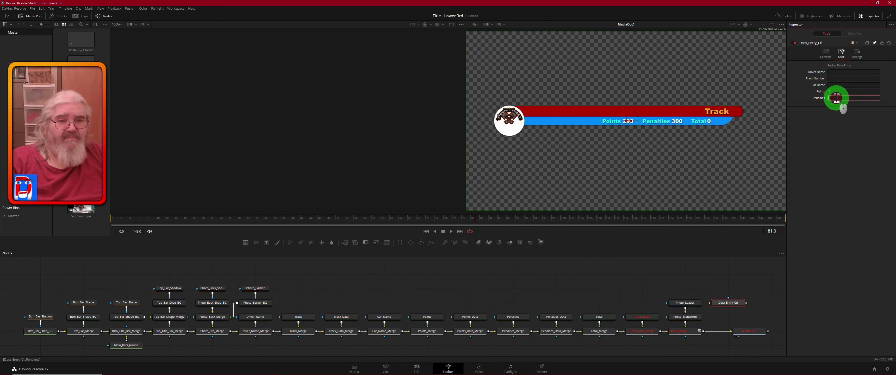
text(1)
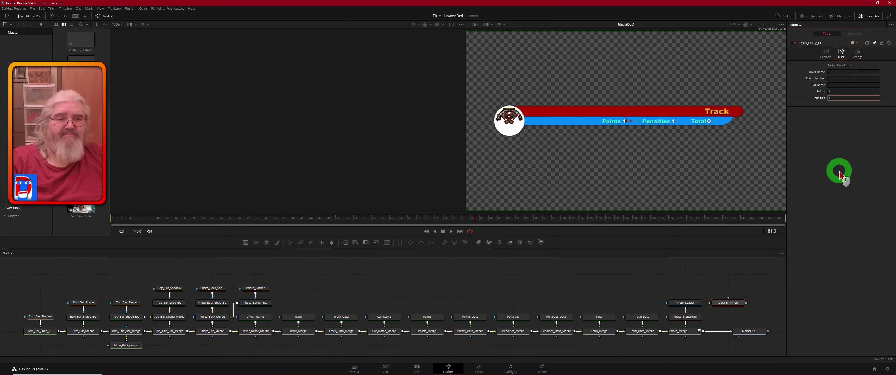
Step: Test the total calculation by setting Points to 12 and Penalties to 20 in Data_Entry_Ctl
click(835, 92)
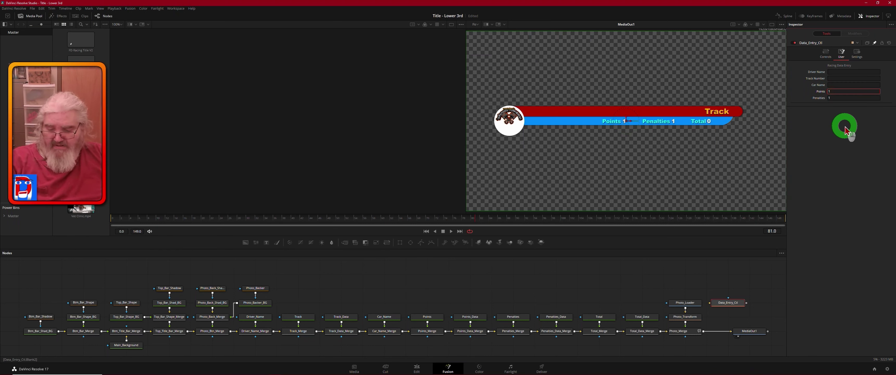
text(2)
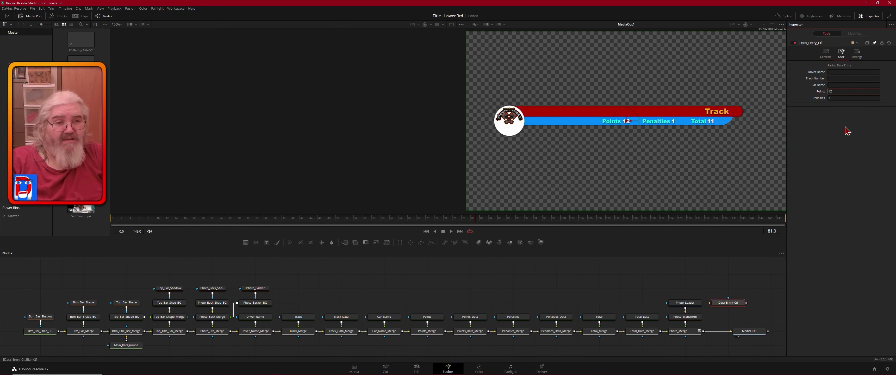
click(834, 98)
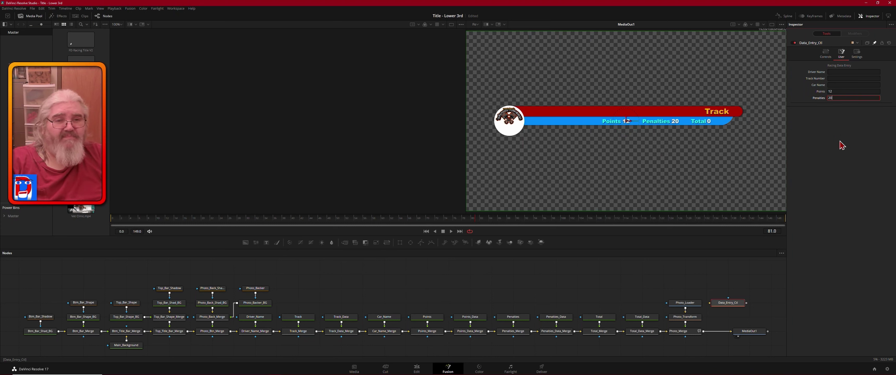
click(713, 122)
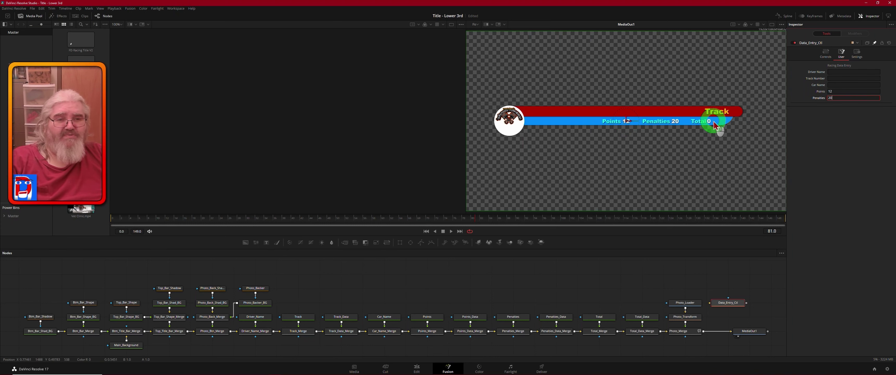
Step: Reset the Points and Penalties fields of Data_Entry_Ctl to 0
key(shift+Tab)
text(1)
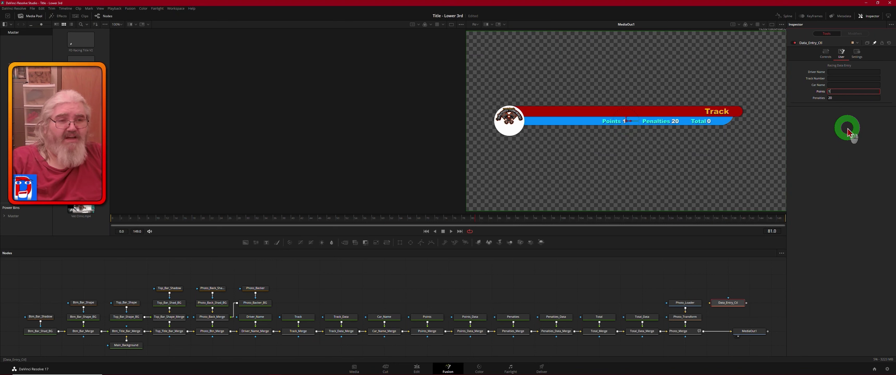
key(Tab)
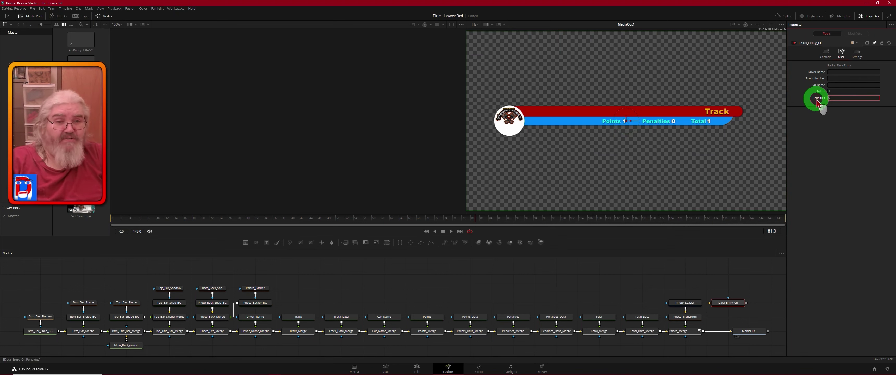
key(shift+Tab)
text(0)
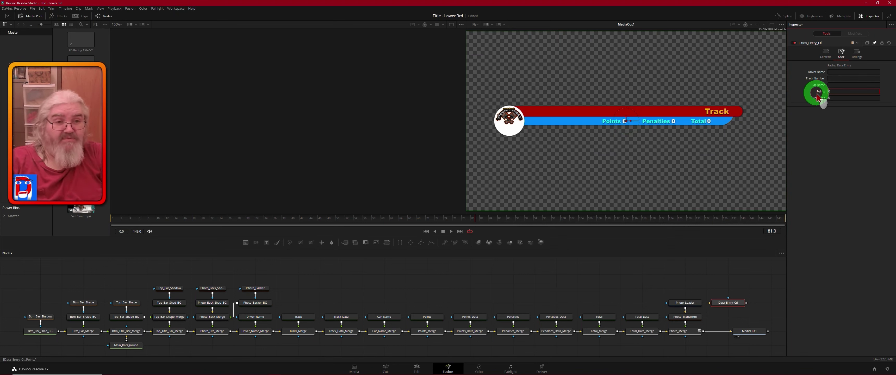
Step: Select the Total_Data node and read through its text expression from the opening Text(iif( to the closing brackets
click(638, 321)
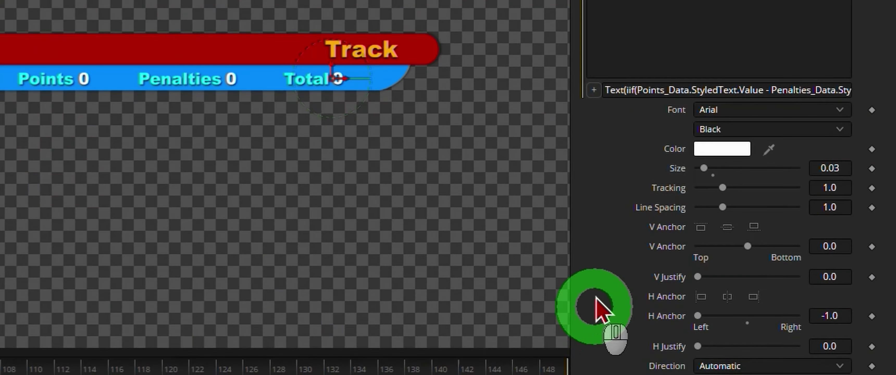
click(604, 91)
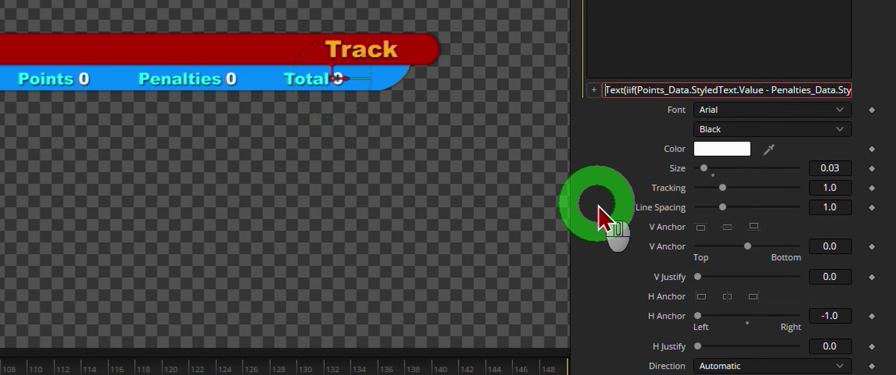
key(Right)
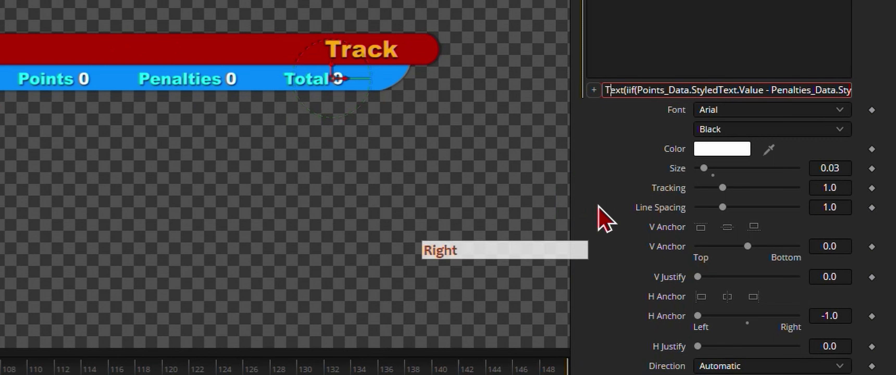
key(Right)
key(Right)
key(Right)
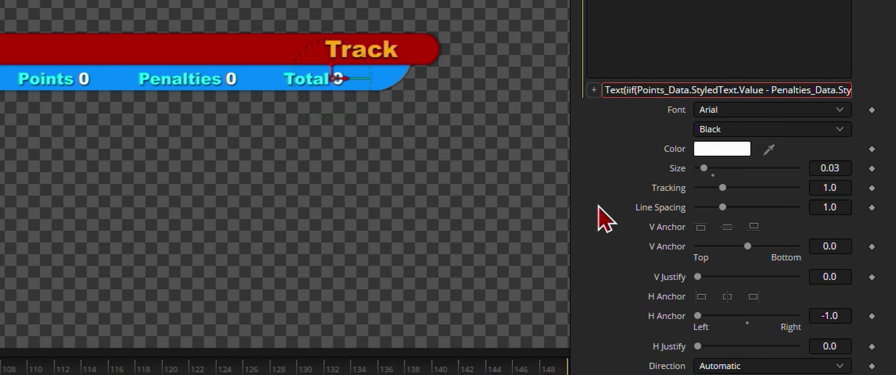
key(Right)
key(Right)
key(Right)
key(Right)
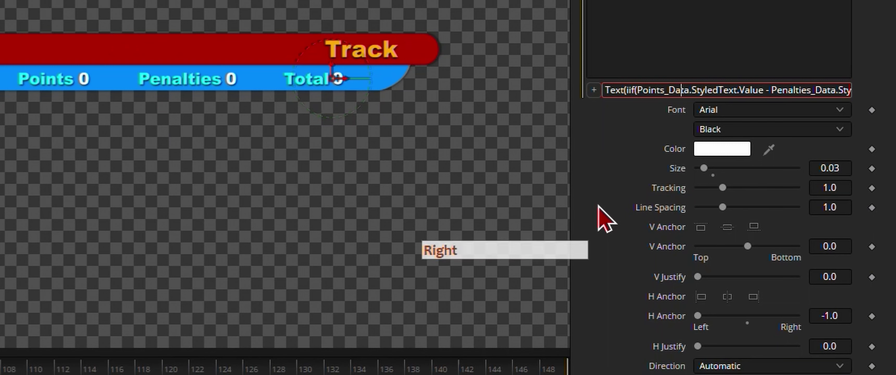
key(Right)
key(Right)
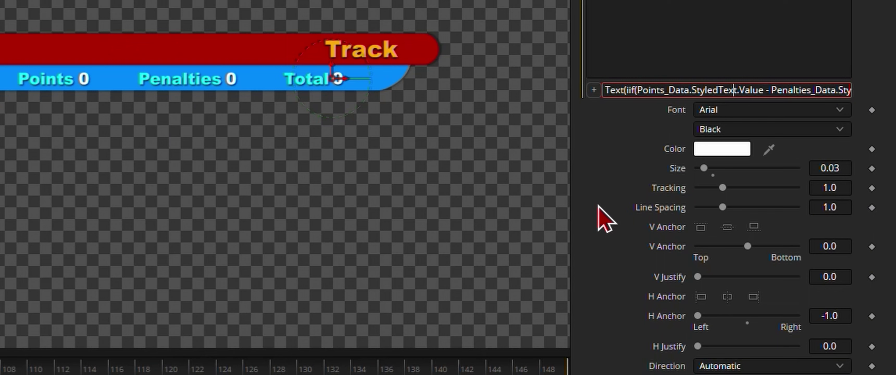
key(Right)
key(Right)
key(Right)
key(Right)
key(Right)
key(Right)
key(Right)
key(Right)
key(Right)
key(Right)
key(Right)
key(Right)
key(Right)
key(Right)
key(Right)
key(Right)
key(Right)
key(Right)
key(Right)
key(Right)
key(Right)
key(Right)
key(Right)
key(Right)
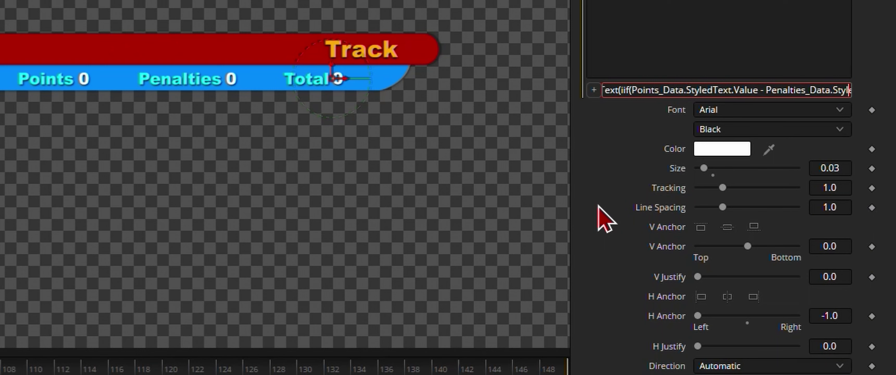
key(Right)
key(Right)
key(Right)
key(Right)
key(Right)
key(Right)
key(Right)
key(Right)
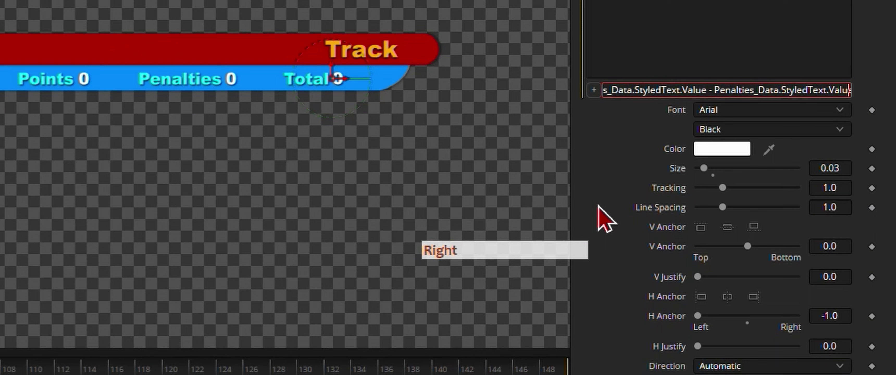
key(Right)
key(Right)
key(Right)
key(Right)
key(Right)
key(Right)
key(Right)
key(Right)
key(Right)
key(Right)
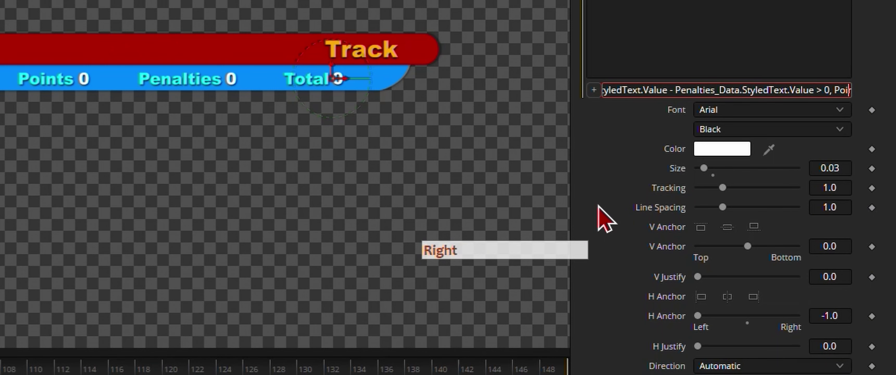
key(Right)
key(Right)
key(Right)
key(Right)
key(Right)
key(Right)
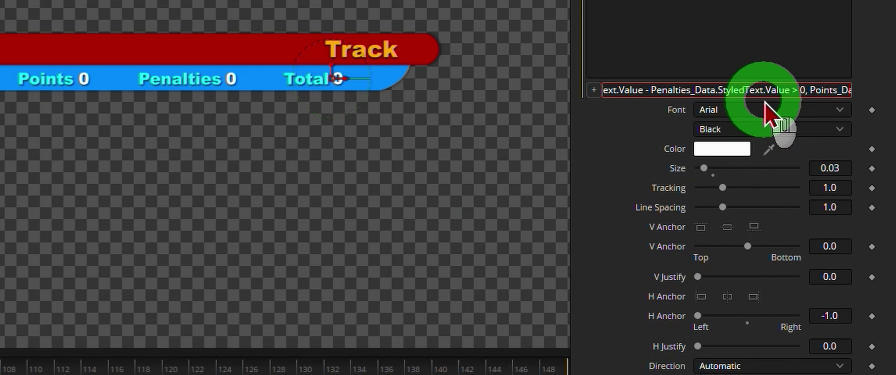
key(Right)
key(Right)
key(Right)
key(Right)
key(Right)
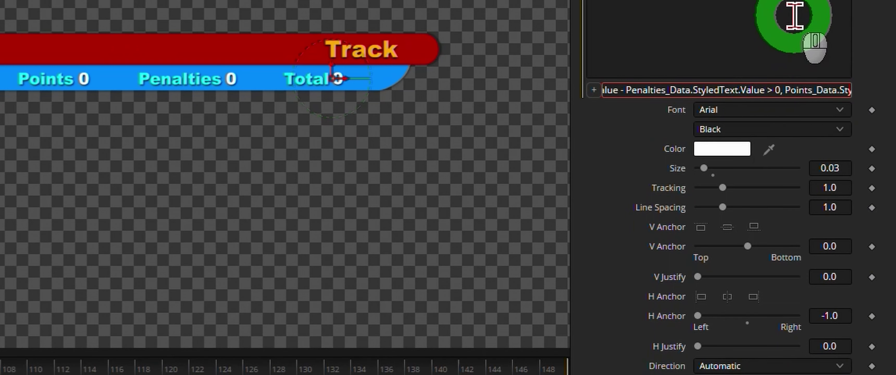
key(Right)
key(Right)
key(Right)
key(Right)
key(Right)
key(Right)
key(Right)
key(Right)
key(Right)
text(es_D)
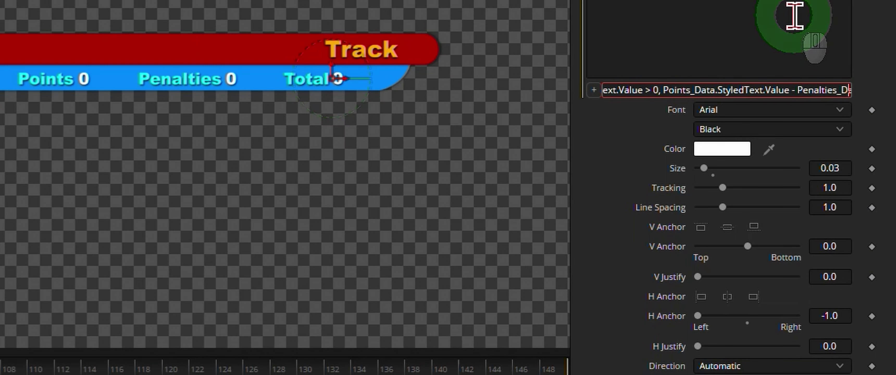
text(ata)
key(Right)
text(.StyledText.Value, 0) ))
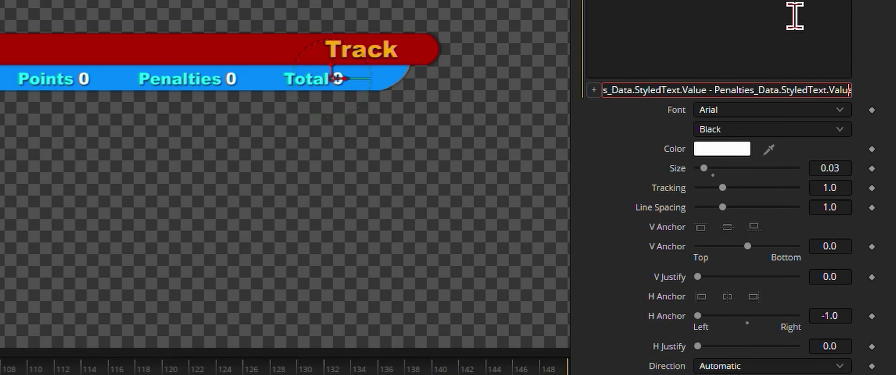
click(799, 91)
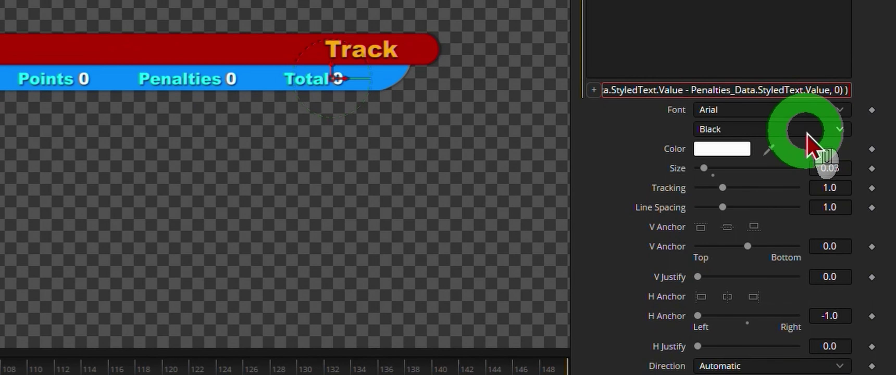
click(834, 92)
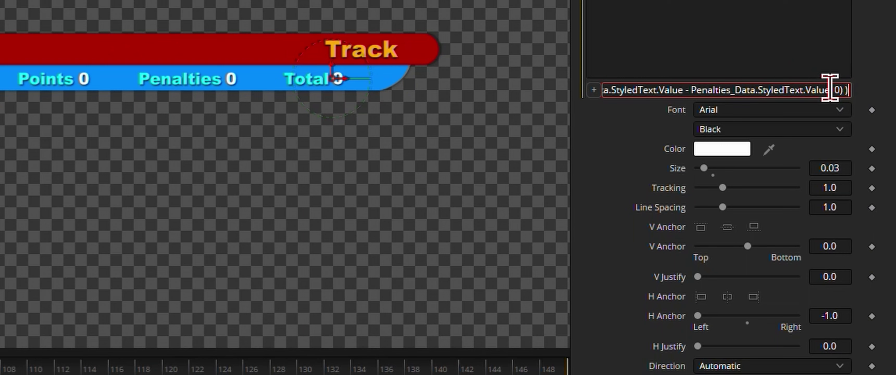
click(807, 119)
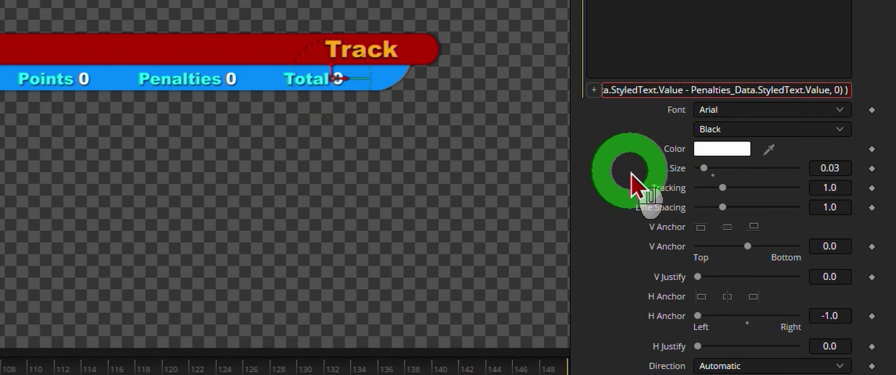
Step: Read back through the Total_Data text expression from its closing brackets to the opening Text(iif(
key(Left)
key(Left)
key(Left)
key(Left)
key(Left)
key(Left)
key(Left)
key(Left)
key(Left)
key(Left)
key(Left)
key(Left)
key(Left)
key(Left)
key(Left)
key(Left)
key(Left)
key(Left)
key(Left)
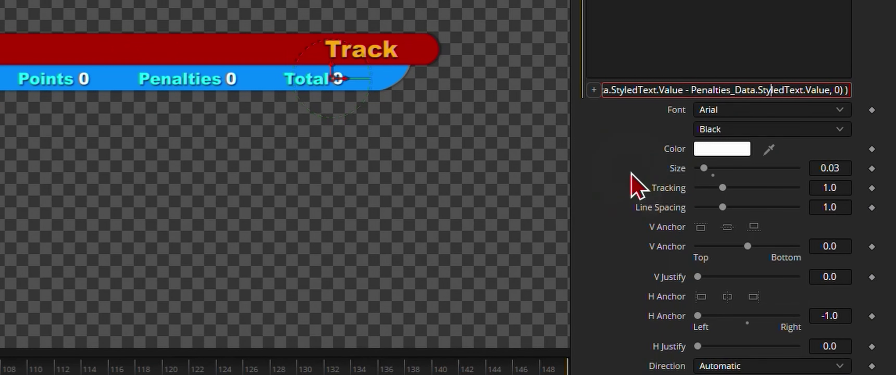
key(Left)
key(Left)
key(Left)
key(Left)
key(Left)
key(Left)
key(Left)
key(Left)
key(Left)
key(Left)
key(Left)
key(Left)
key(Left)
key(Left)
key(Left)
key(Left)
key(Left)
key(Left)
key(Left)
key(Left)
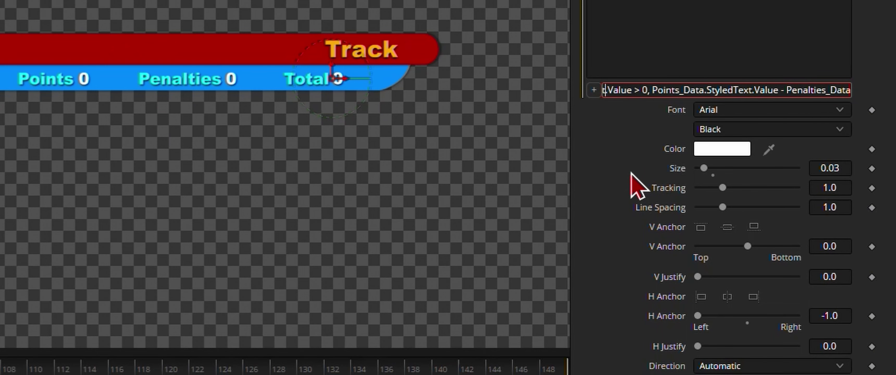
key(Left)
key(Left)
key(Left)
key(Left)
key(Left)
key(Left)
key(Left)
key(Left)
key(Left)
key(Left)
key(Left)
key(Left)
key(Left)
key(Left)
key(Left)
key(Left)
key(Left)
key(Left)
key(Left)
key(Left)
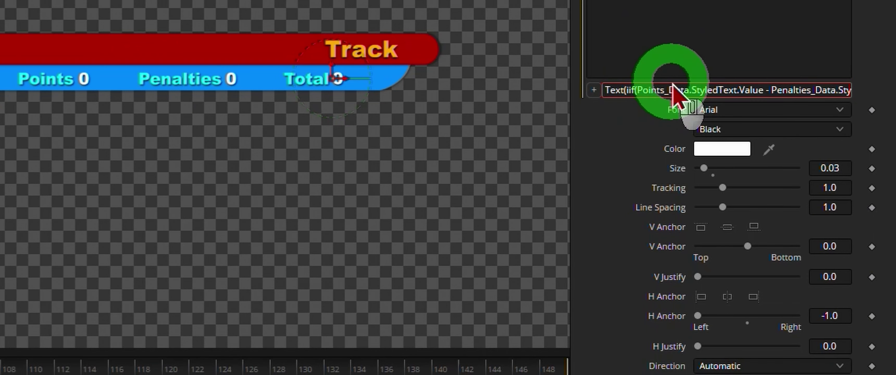
click(663, 94)
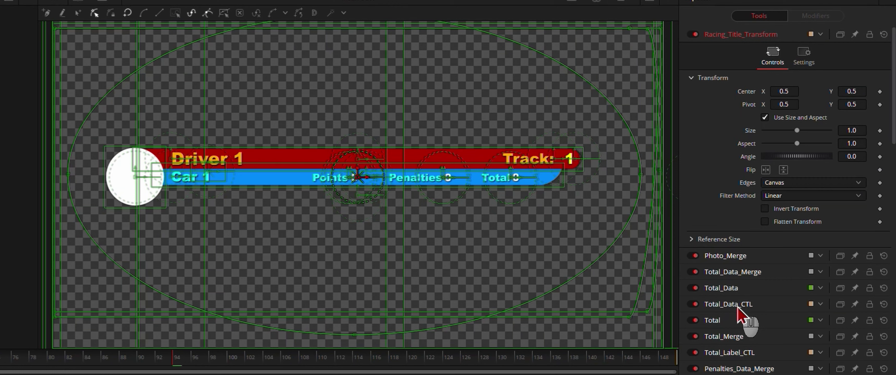
Step: Examine the user controls of Total_Data_CTL and Penalties_Label_CTL, clear the node selection, and select Racing_Title_Transform
click(736, 305)
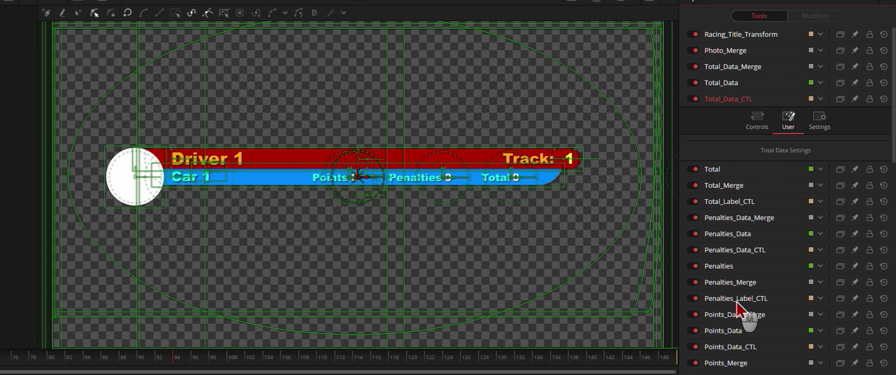
click(737, 300)
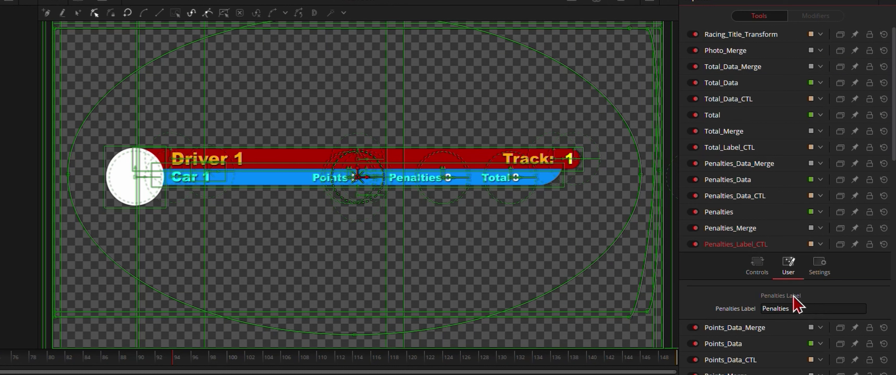
click(758, 309)
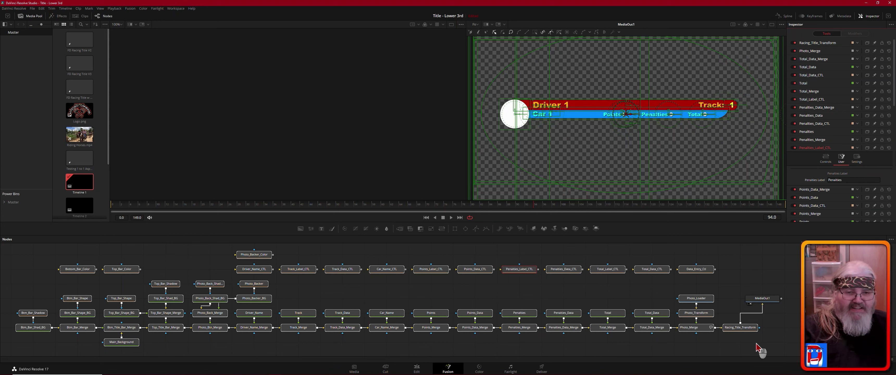
click(772, 323)
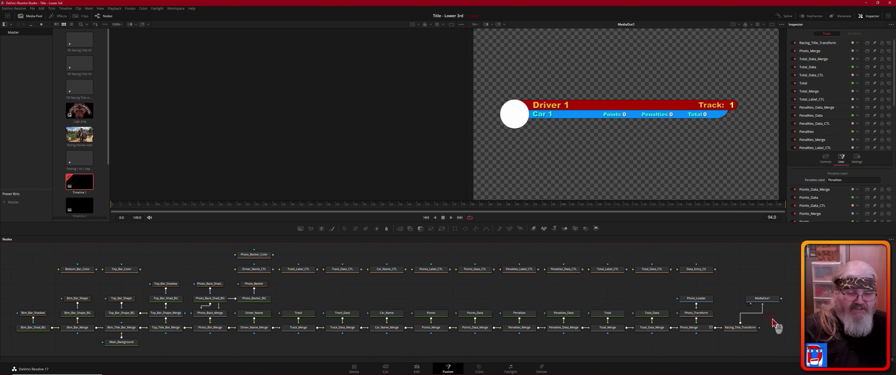
click(745, 331)
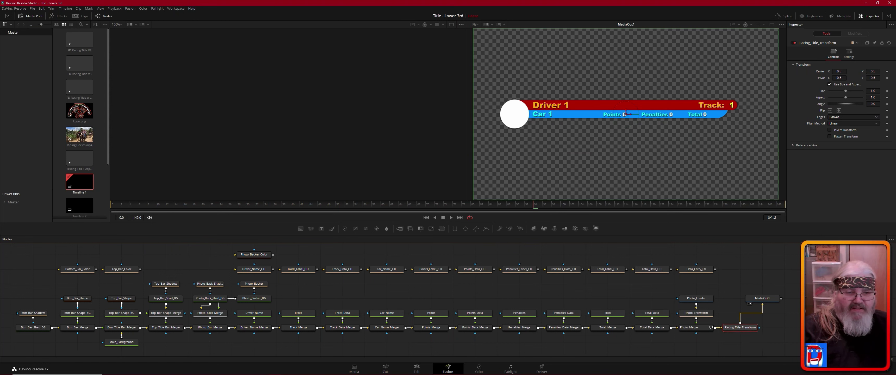
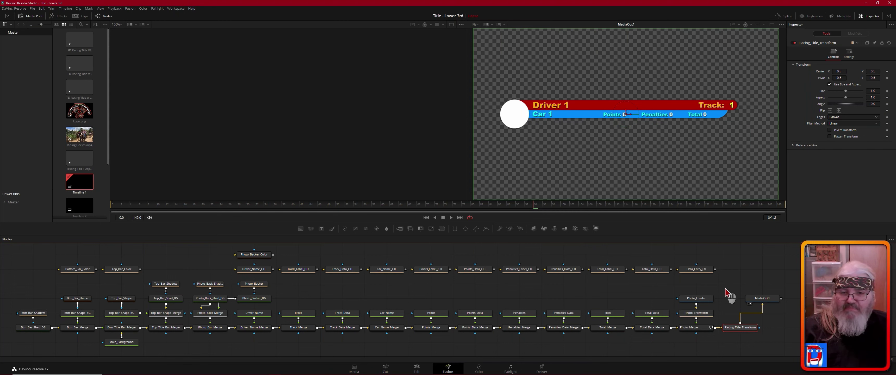
Step: Select the Photo_Loader, Photo_Transform and Data_Entry_Ctl nodes in that order
click(703, 298)
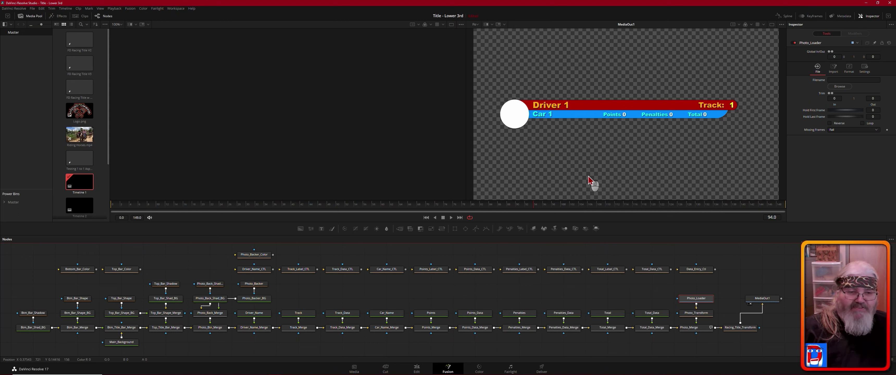
ctrl+click(697, 315)
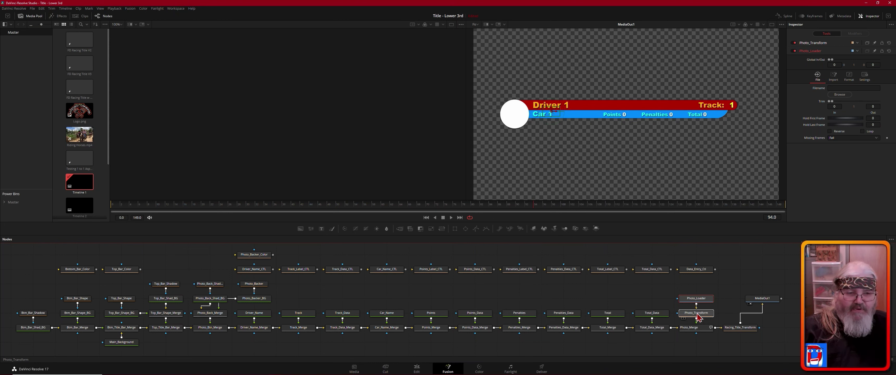
ctrl+click(701, 273)
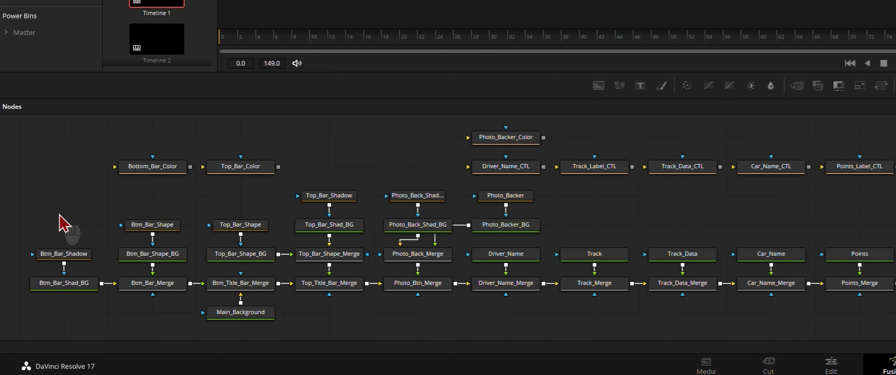
Step: Add the bottom bar, top bar, Main_Background and photo shadow nodes, with their colour controls and merges, to the selection
drag(63, 225, 93, 316)
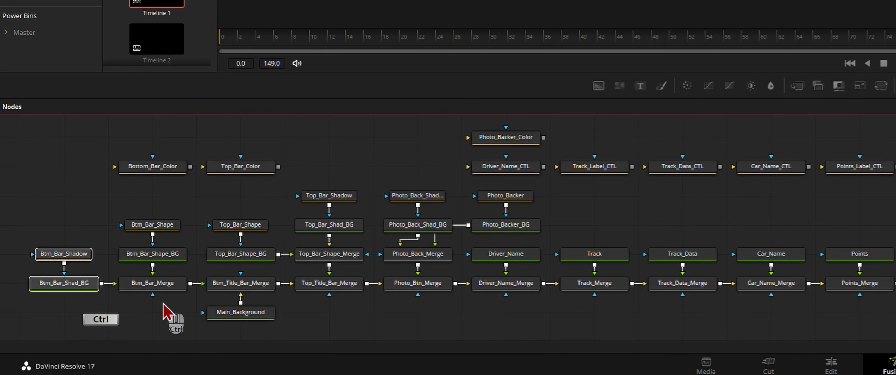
ctrl+click(162, 168)
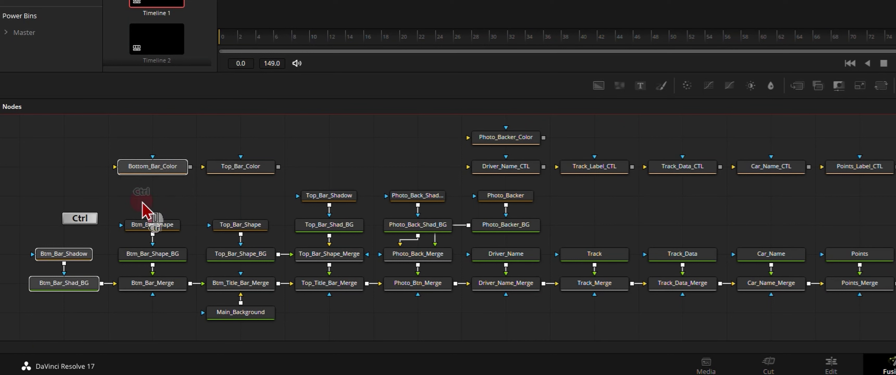
drag(143, 201, 167, 318)
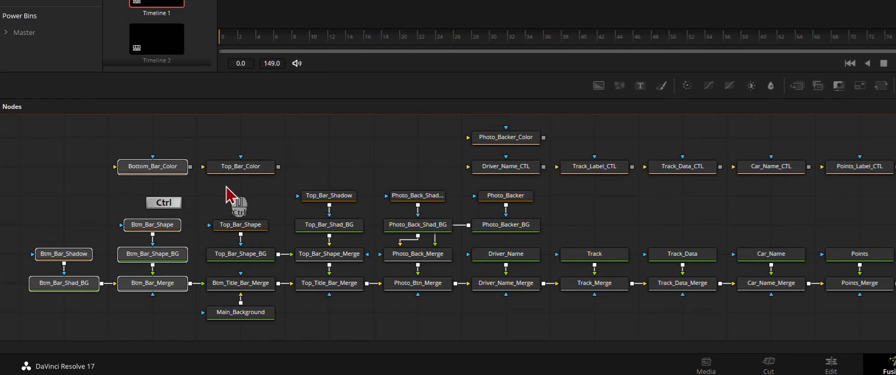
ctrl+click(245, 167)
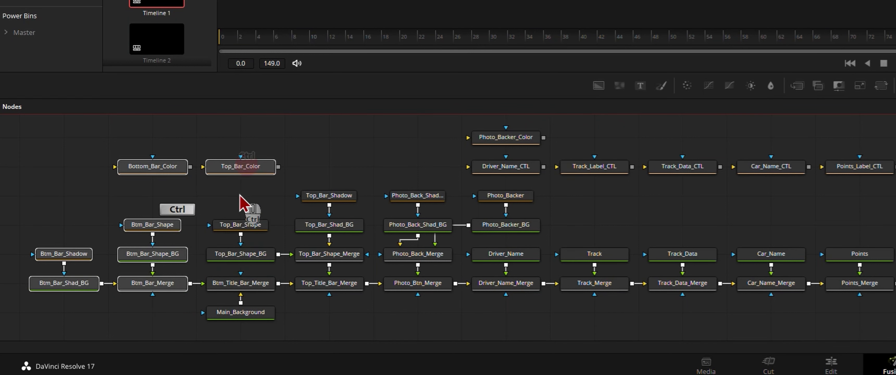
drag(239, 202, 240, 326)
drag(320, 147, 429, 320)
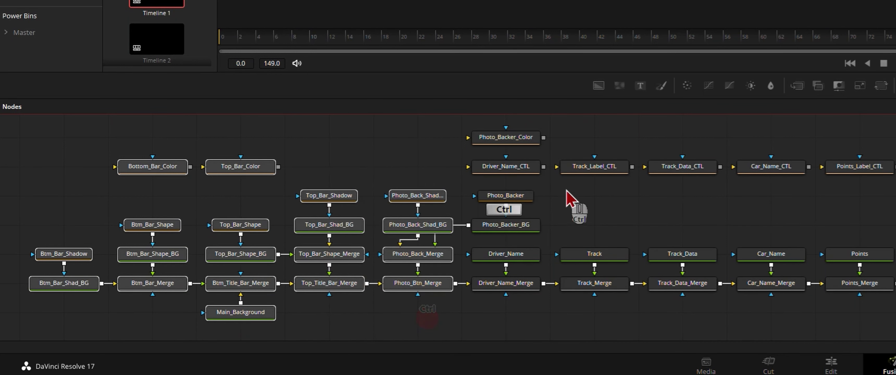
Step: Add Photo_Backer_Color, Photo_Backer, Photo_Backer_BG, Driver_Name_CTL, Driver_Name and Driver_Name_Merge to the selection
ctrl+click(516, 139)
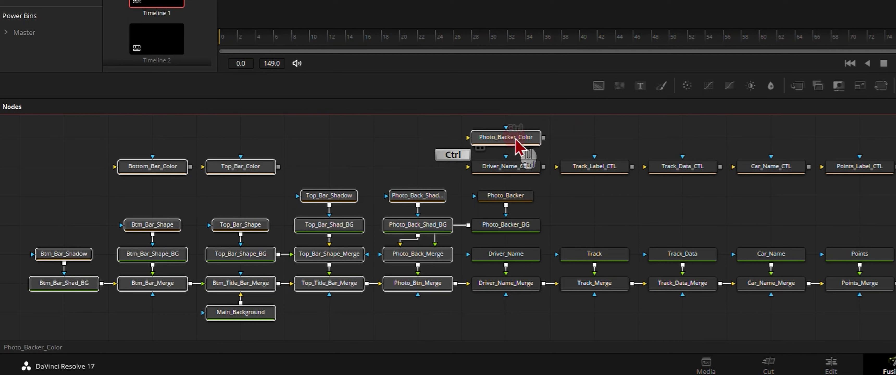
ctrl+click(512, 198)
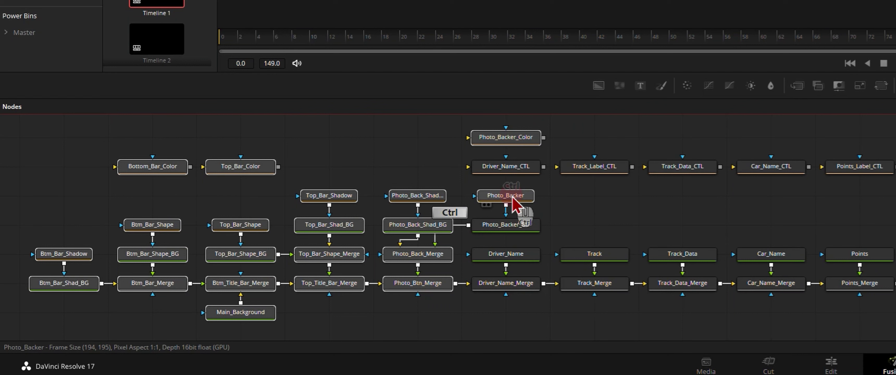
ctrl+click(514, 229)
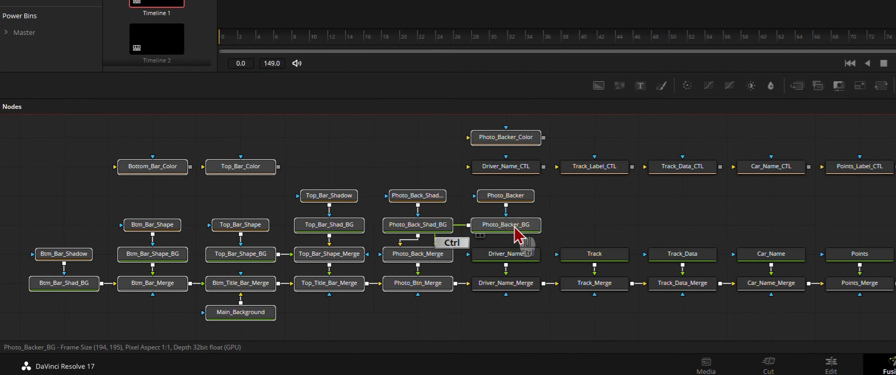
ctrl+click(508, 169)
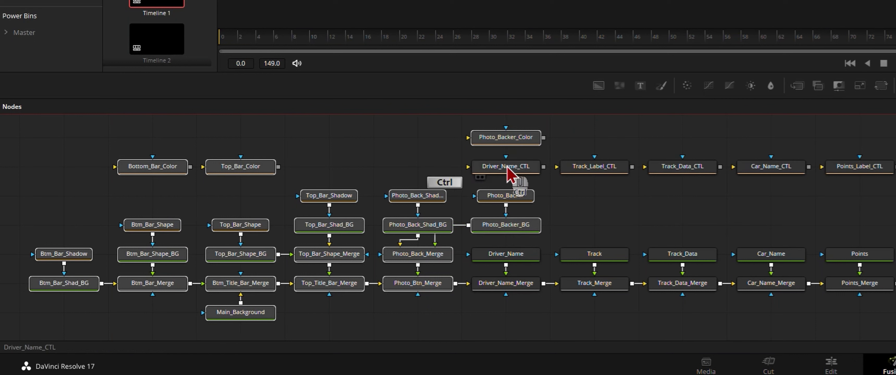
ctrl+click(509, 167)
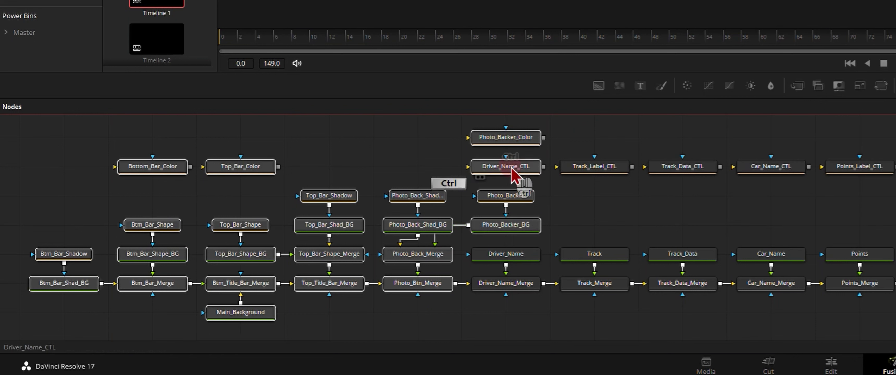
ctrl+click(508, 259)
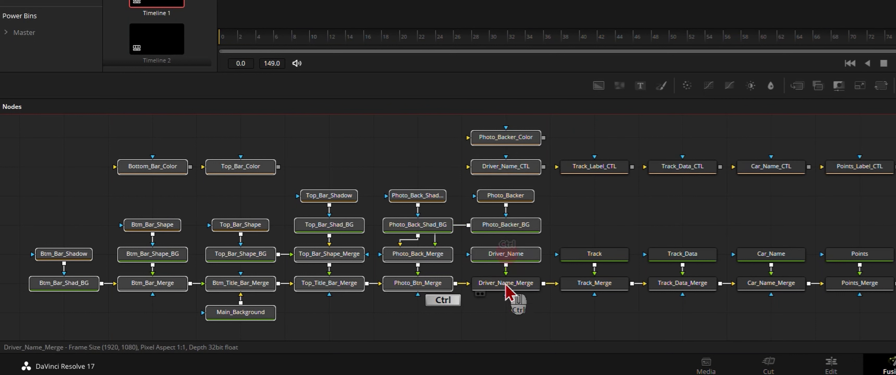
ctrl+click(509, 282)
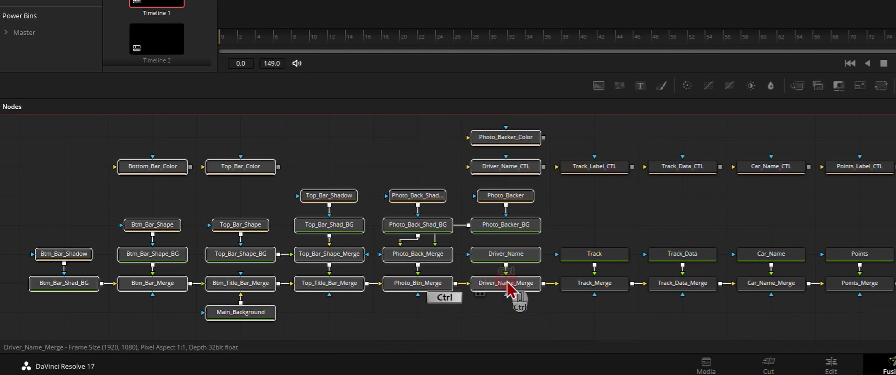
Step: Add the control, text and merge nodes of the track label, track data and car name to the selection
ctrl+click(601, 168)
drag(588, 229, 593, 308)
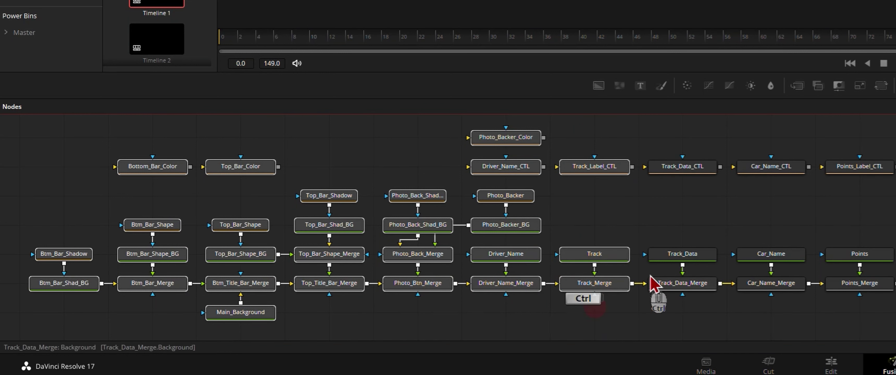
ctrl+click(693, 171)
drag(664, 223, 684, 301)
ctrl+click(774, 170)
drag(735, 218, 808, 304)
Step: Add the label and data controls, text nodes and merges for Points and Penalties to the selection
ctrl+click(874, 170)
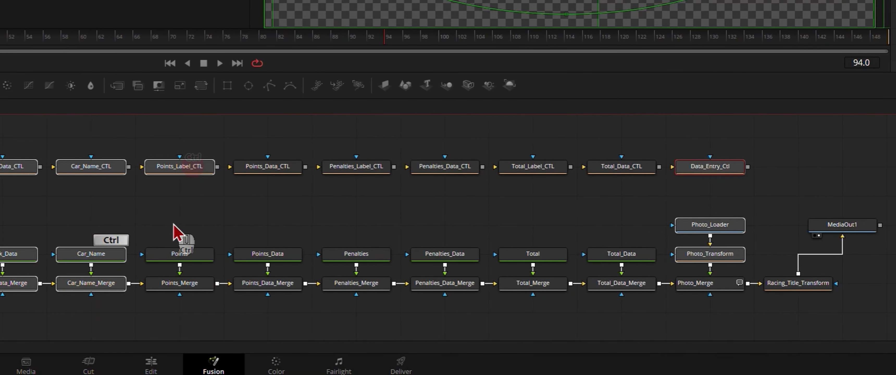
drag(173, 225, 216, 334)
ctrl+click(279, 170)
drag(262, 230, 298, 344)
ctrl+click(355, 171)
drag(346, 223, 374, 315)
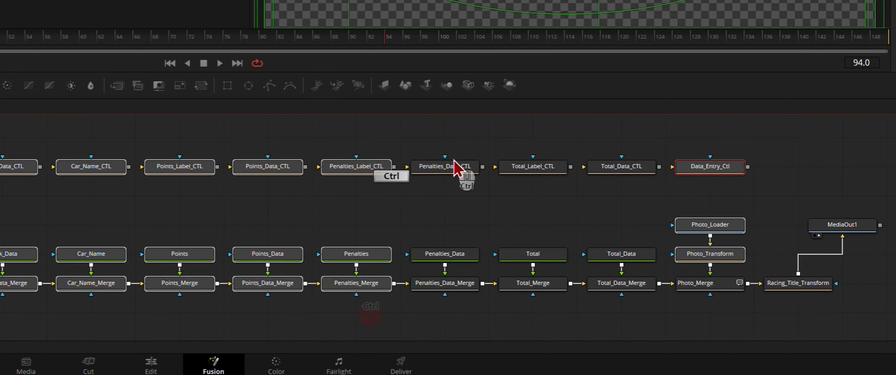
ctrl+click(456, 172)
drag(448, 228, 468, 322)
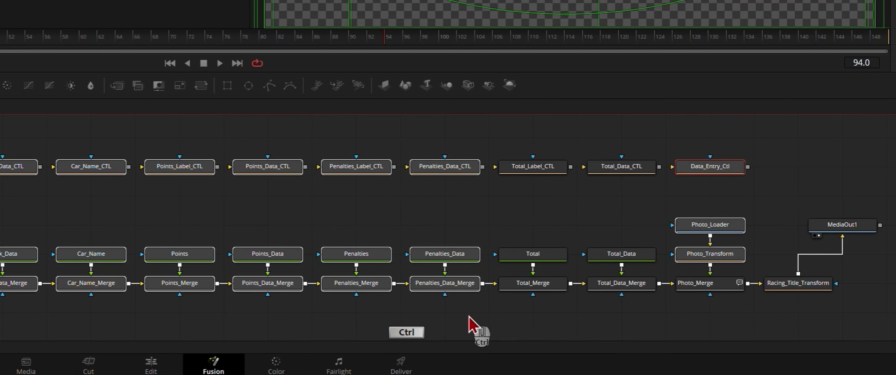
Step: Add the Total label and data controls, their text nodes and merges, Photo_Merge and Racing_Title_Transform to the selection
ctrl+click(540, 170)
drag(537, 223, 541, 321)
ctrl+click(614, 170)
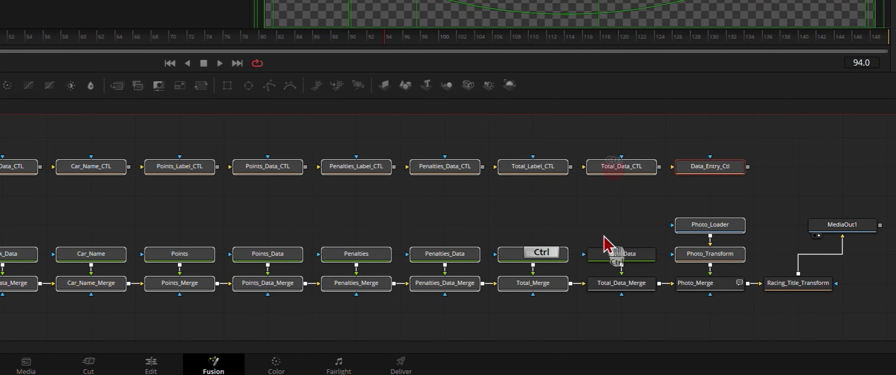
ctrl+drag(603, 235, 626, 312)
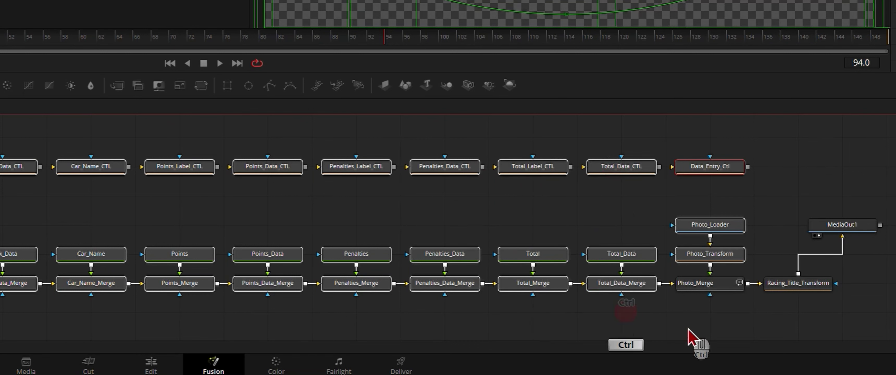
ctrl+click(708, 284)
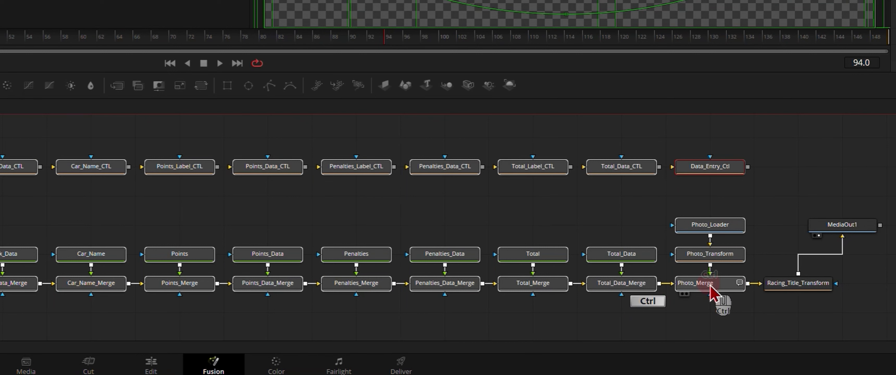
ctrl+click(800, 284)
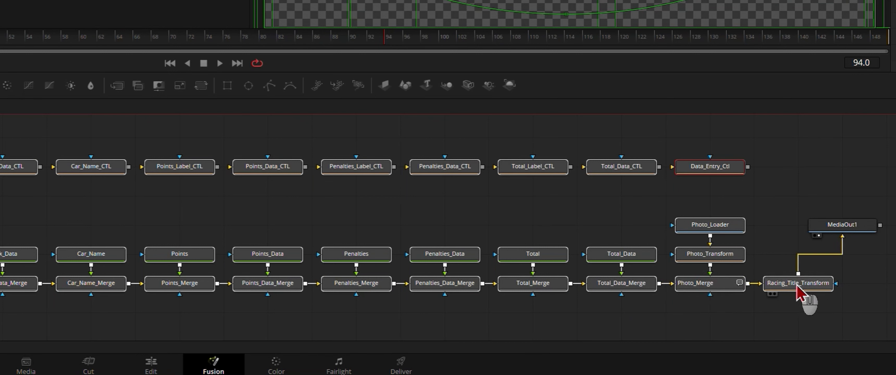
Step: Create a macro from the selected nodes and name it FD Racing Title V4
right_click(719, 232)
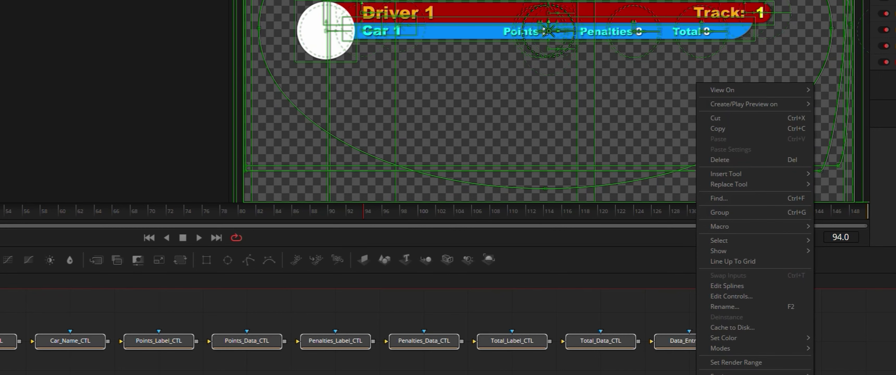
mouse_move(775, 230)
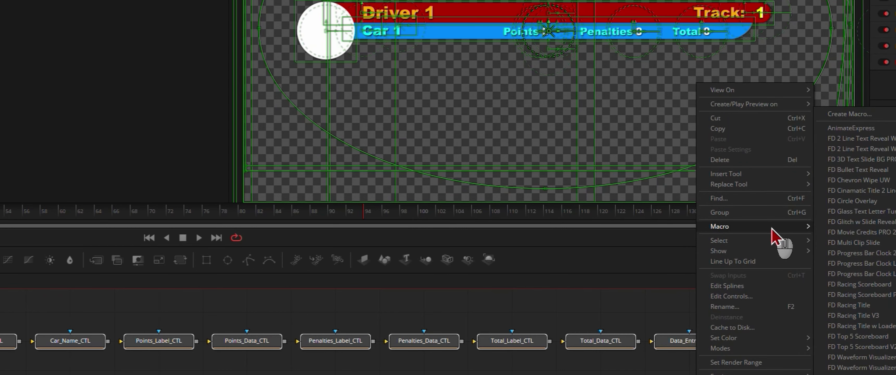
click(866, 118)
click(590, 31)
text(FD )
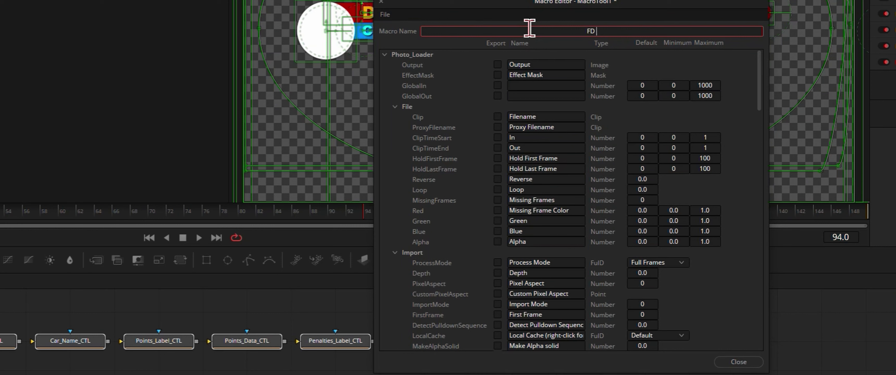
text(Top)
key(BackSpace)
key(BackSpace)
key(BackSpace)
key(BackSpace)
key(BackSpace)
text(Racing Ti)
key(shift)
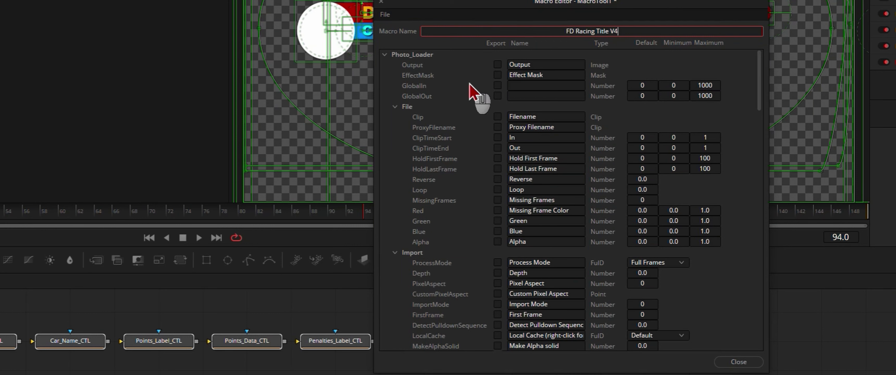
Step: Export the Clip (Filename) input of Photo_Loader in the macro and collapse that node's parameter list
click(499, 117)
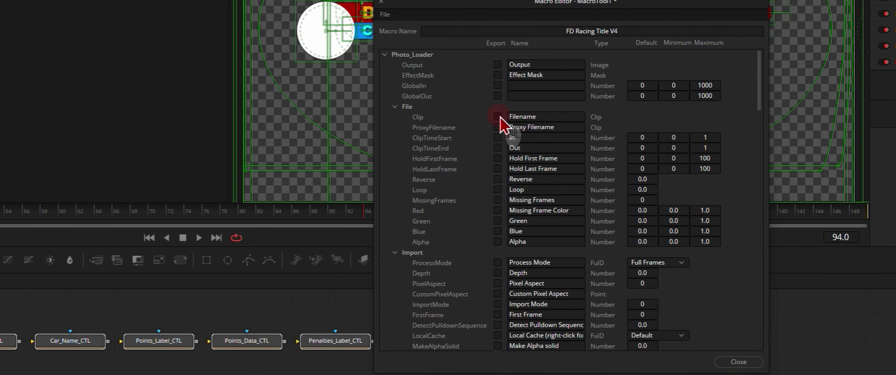
click(385, 55)
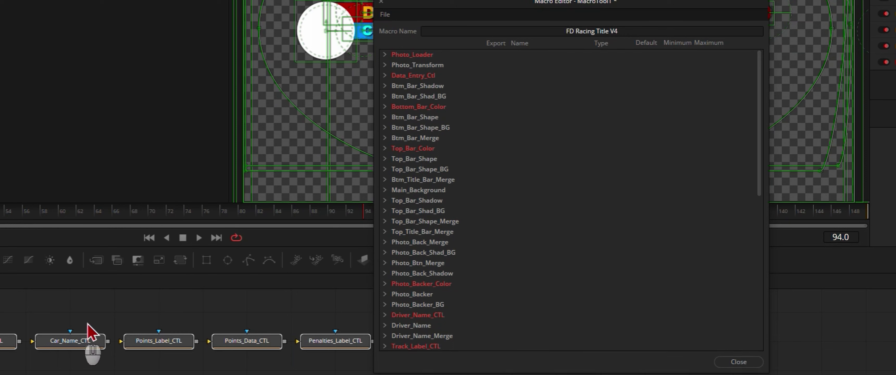
Step: Clear the preselected Input and Output exports of Data_Entry_Ctl, the three color nodes and all the name, label and data CTL nodes
click(386, 75)
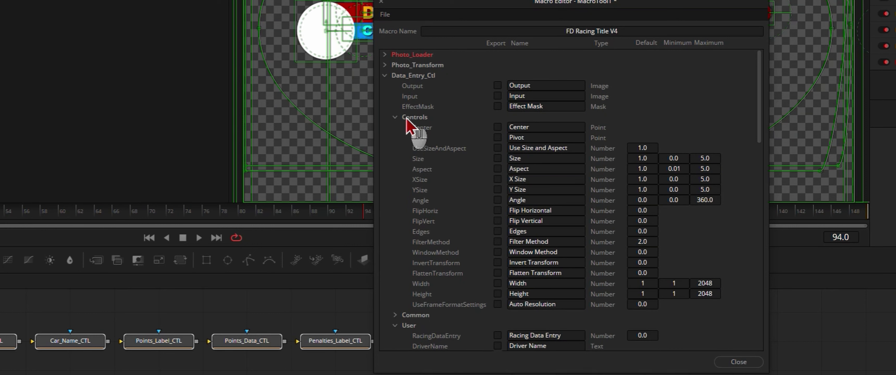
click(384, 76)
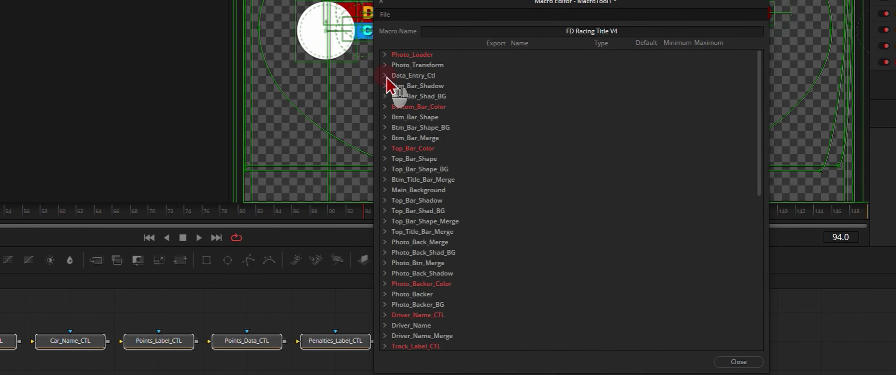
click(385, 106)
click(497, 117)
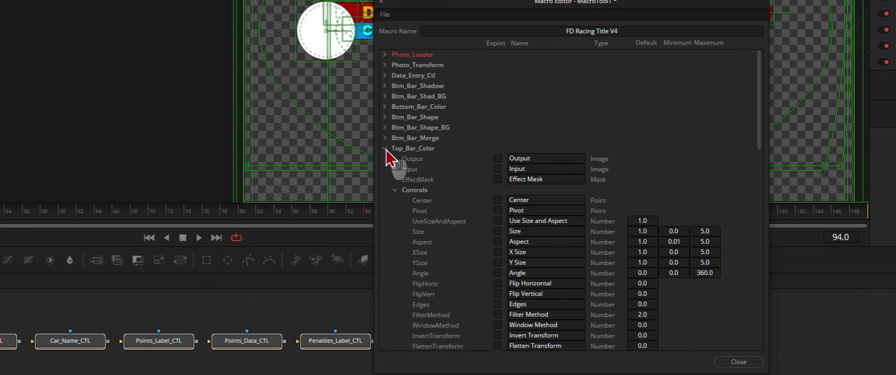
click(385, 148)
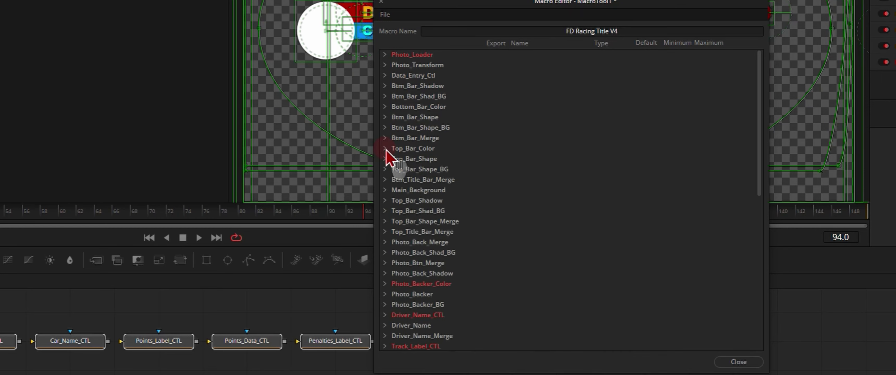
click(386, 285)
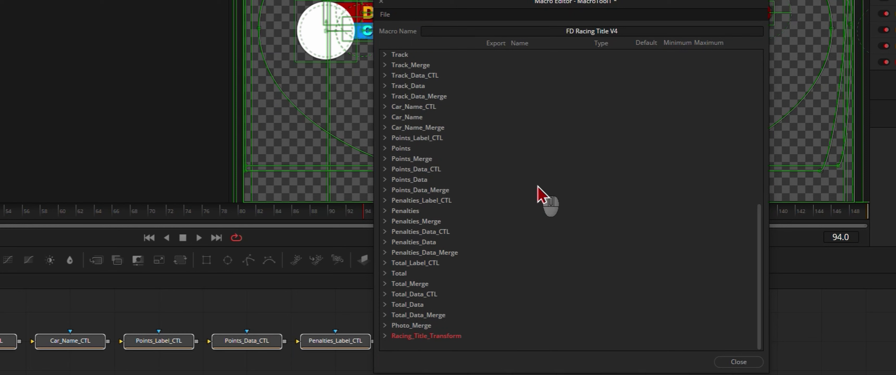
scroll(538, 189, up, 10)
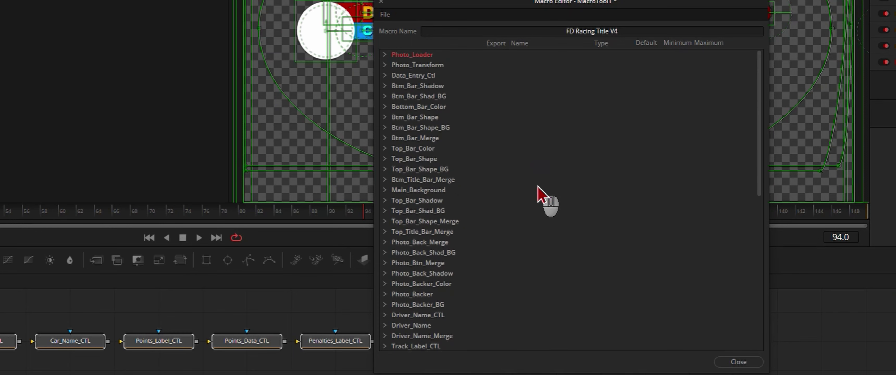
Step: Mark the Photo_Transform controls Center, Size, Angle, Flip Horizontal and Flip Vertical for export in the macro
click(385, 66)
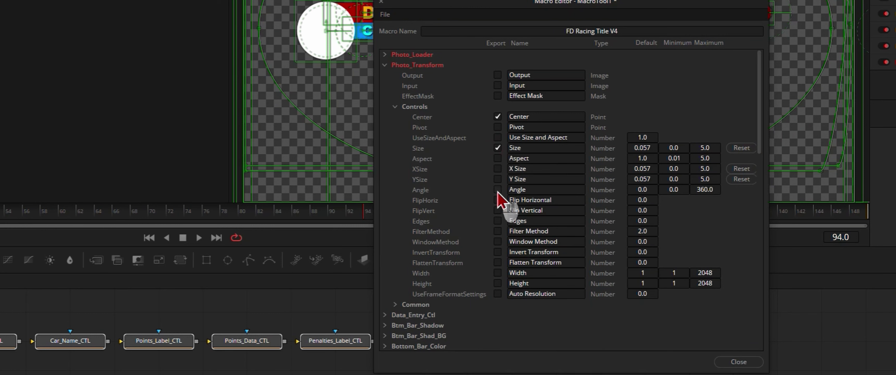
click(498, 210)
click(395, 305)
scroll(436, 284, down, 6)
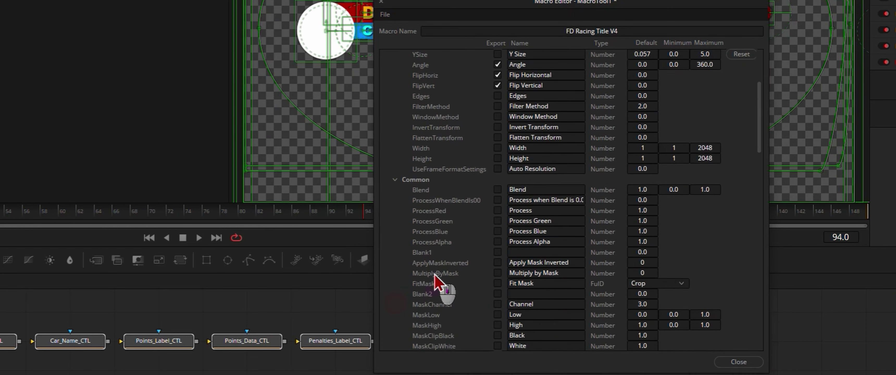
scroll(468, 259, down, 3)
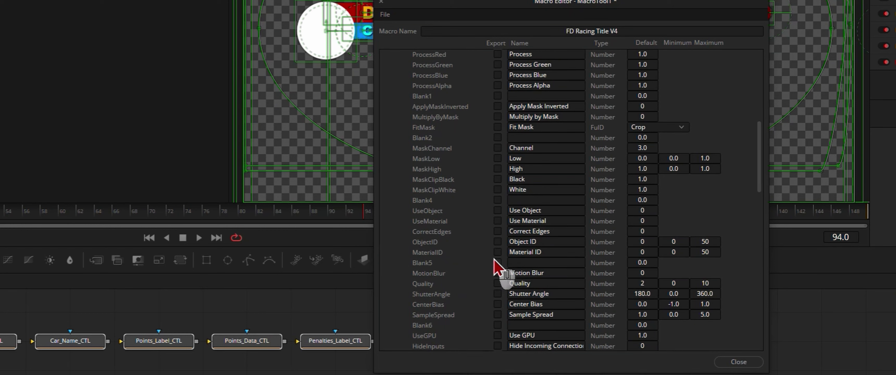
scroll(410, 141, up, 4)
scroll(409, 137, up, 2)
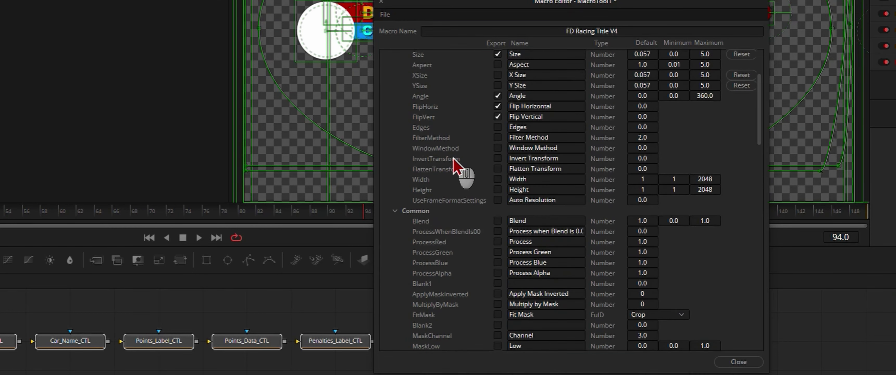
click(395, 211)
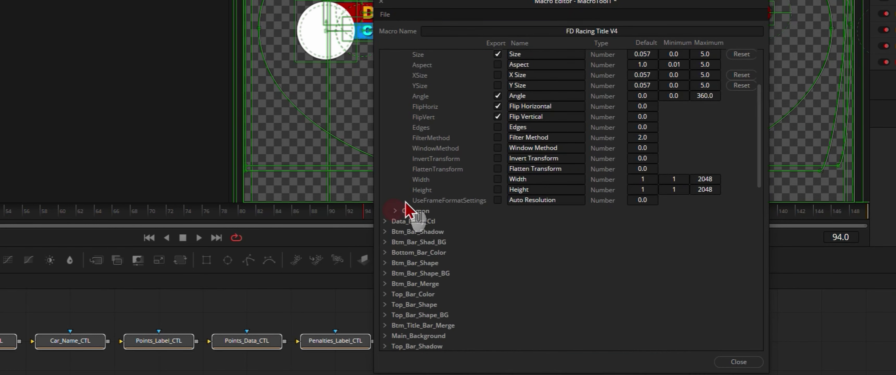
scroll(444, 145, up, 3)
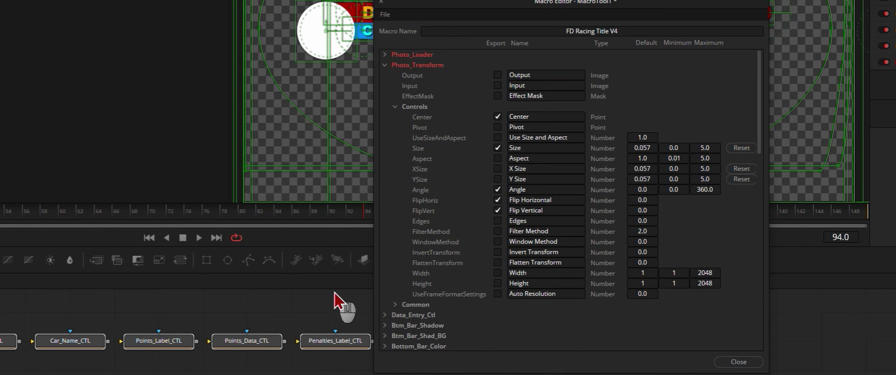
click(384, 66)
Step: Mark the Data_Entry_Ctl user controls for export, from Racing Data Entry and Driver Name through Penalties
click(385, 76)
click(396, 118)
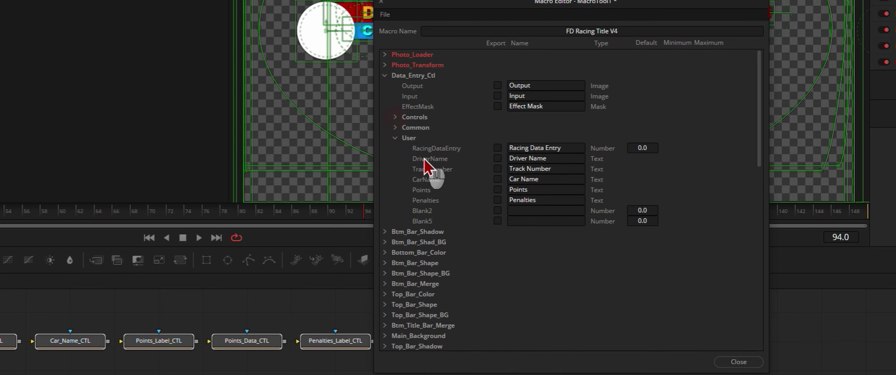
click(497, 148)
click(497, 158)
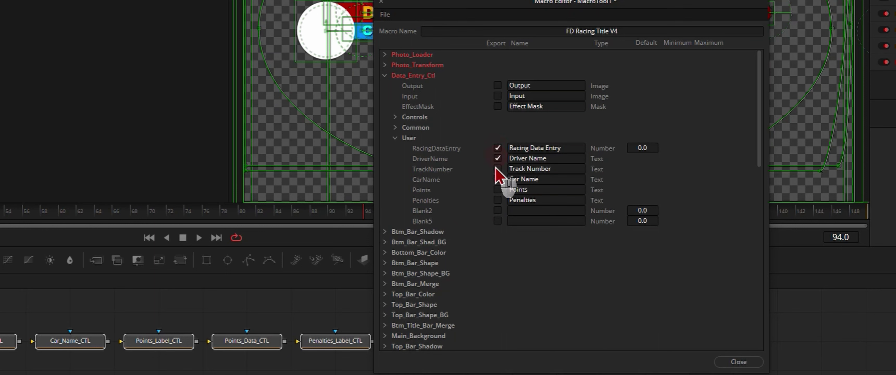
click(498, 169)
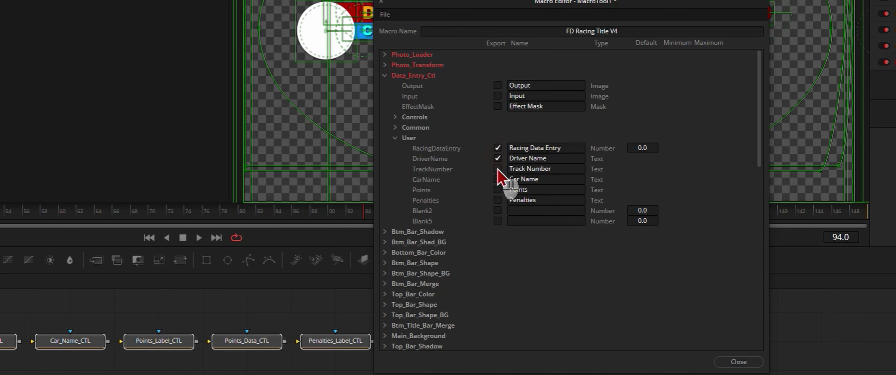
click(498, 190)
click(498, 200)
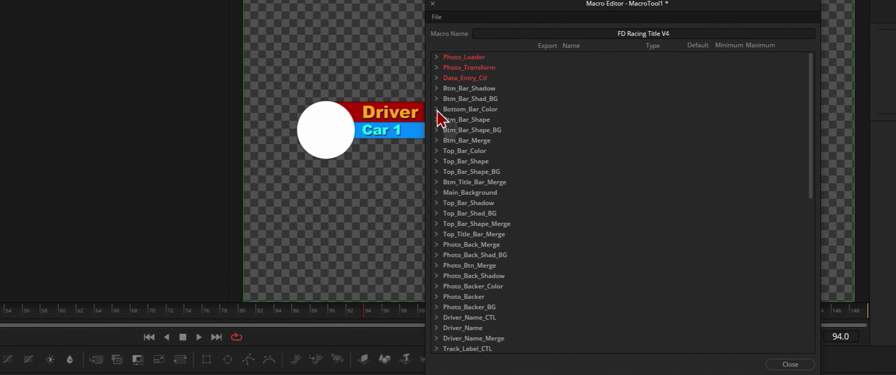
Step: Mark Bottom_Bar_Color's user controls Bottom Bar Colour and Blank5 for export
click(436, 110)
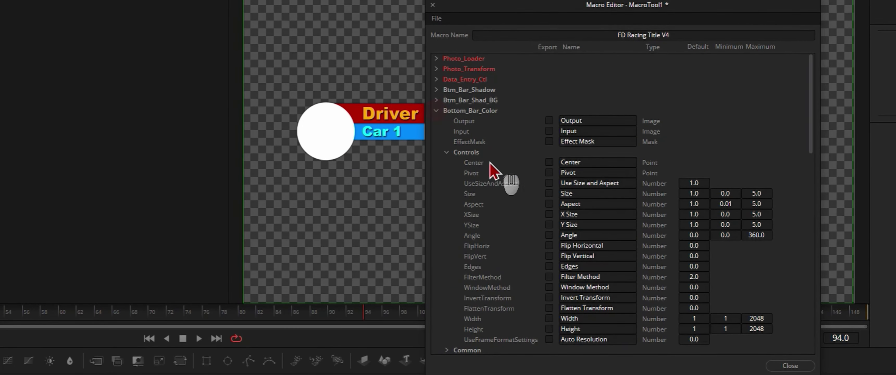
click(446, 153)
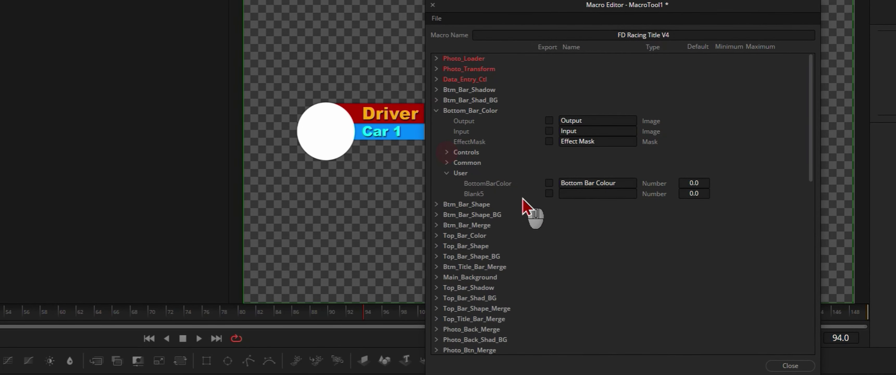
click(549, 183)
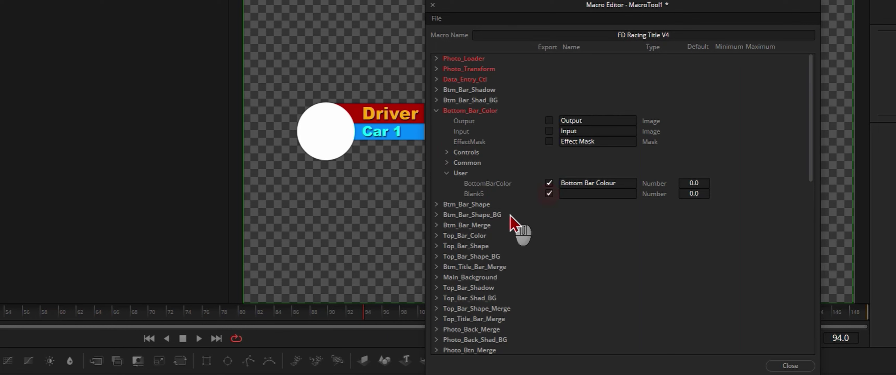
click(436, 111)
Step: Export the Btm_Bar_Shape_BG solid colour controls TopLeftRed, TopLeftGreen and TopLeftBlue
click(437, 132)
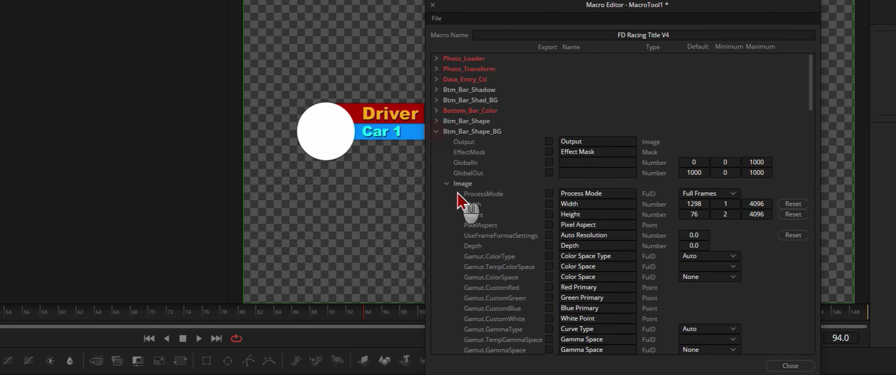
click(448, 185)
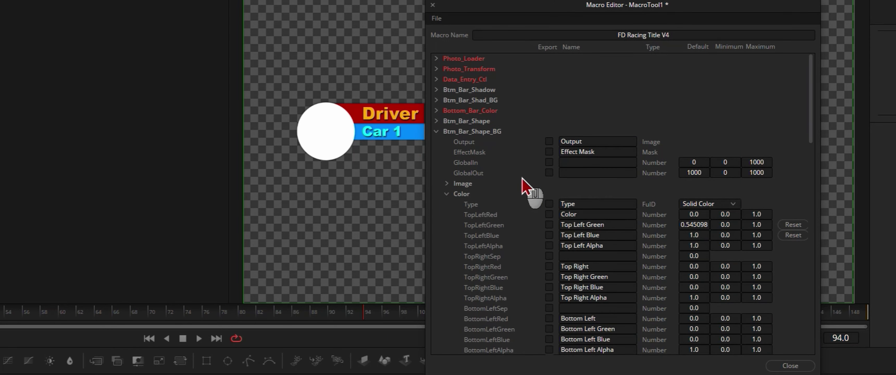
click(549, 215)
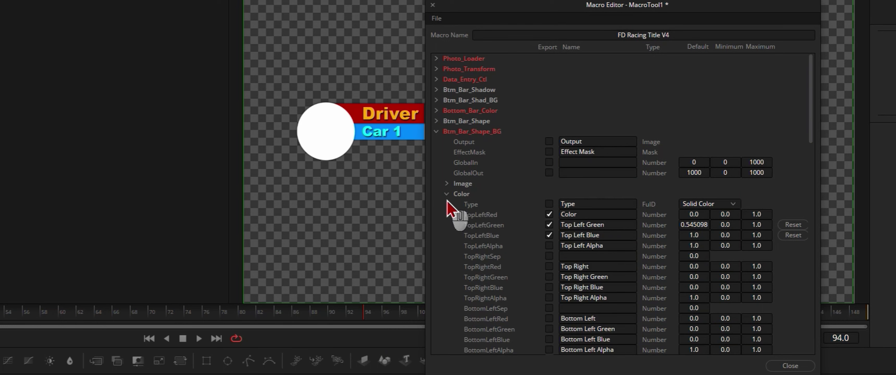
scroll(506, 218, down, 7)
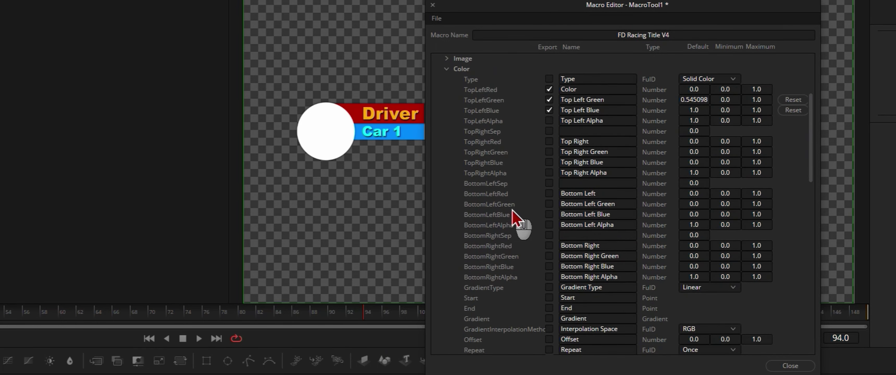
scroll(513, 211, up, 7)
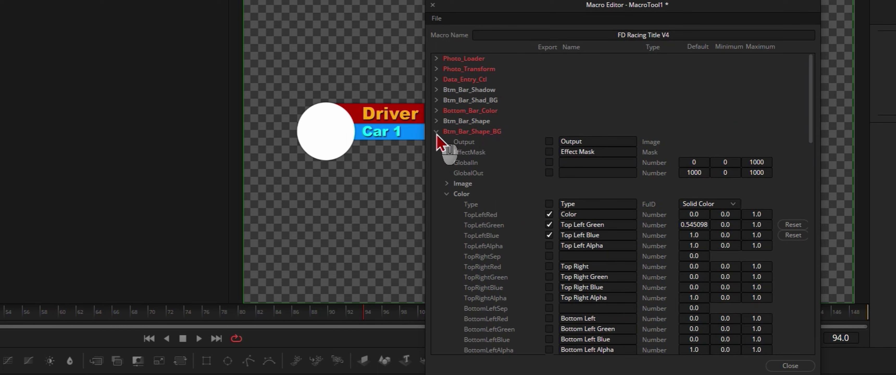
click(436, 132)
Step: Mark Top_Bar_Color's user controls Top Bar Colour and Blank5 for export
click(437, 152)
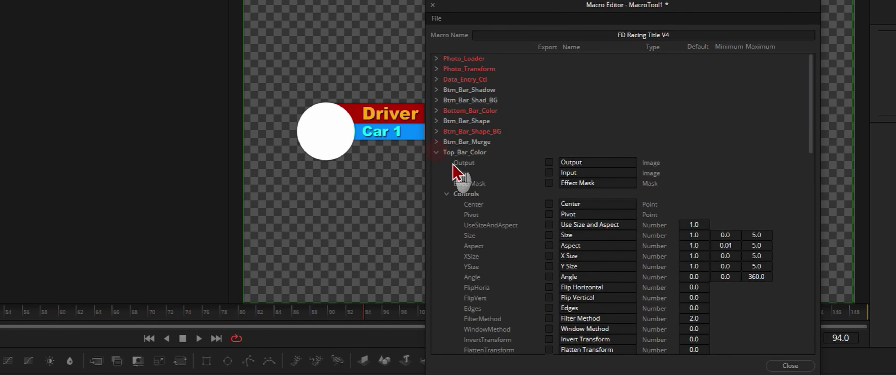
click(446, 194)
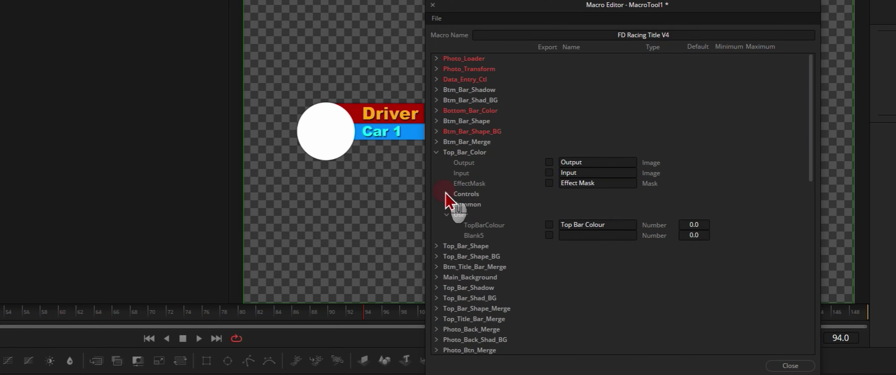
click(549, 224)
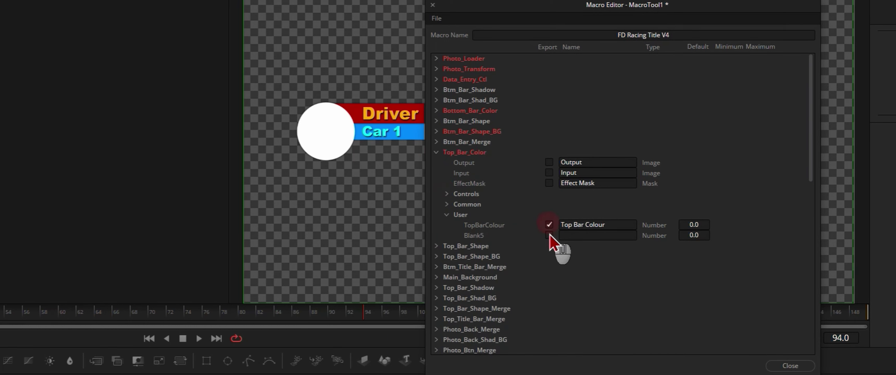
click(549, 236)
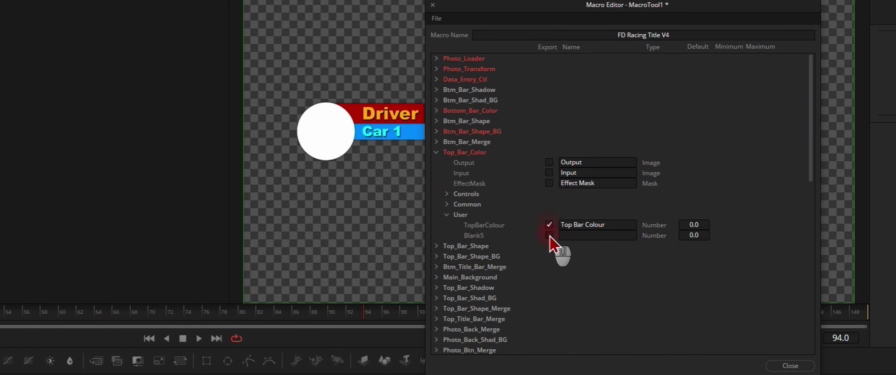
click(437, 154)
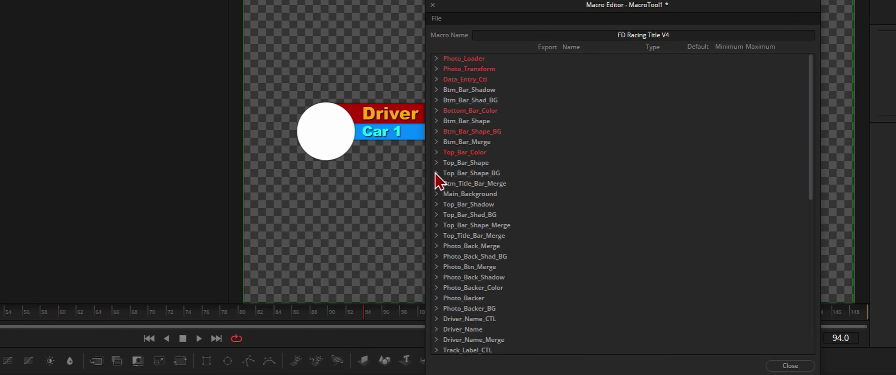
Step: Export the Top_Bar_Shape_BG solid colour controls TopLeftRed, TopLeftGreen and TopLeftBlue
click(437, 173)
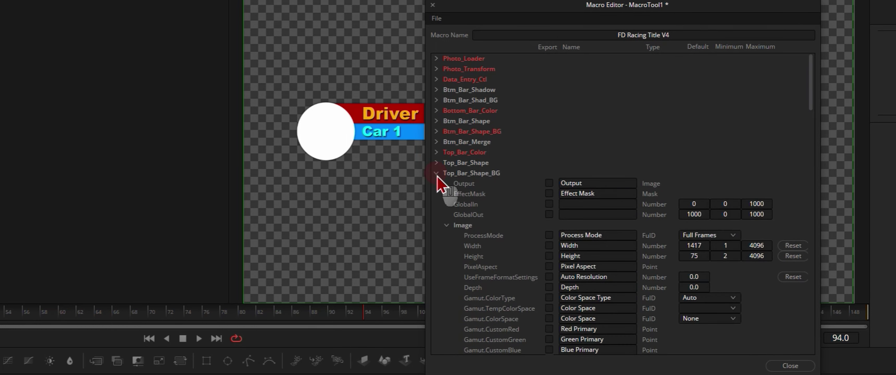
click(446, 225)
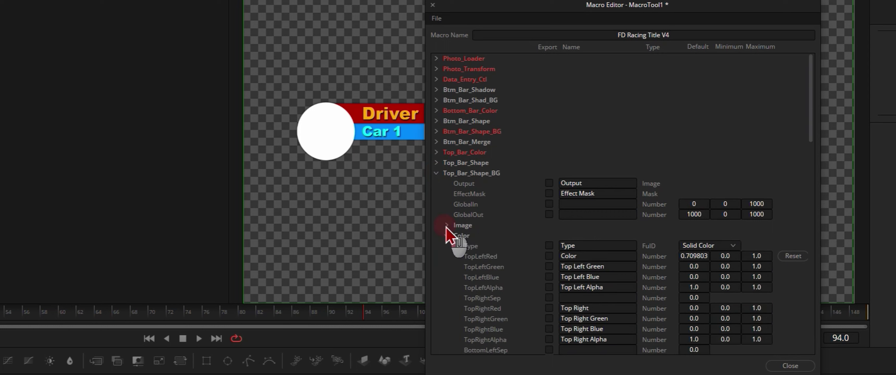
click(548, 256)
click(549, 267)
click(549, 277)
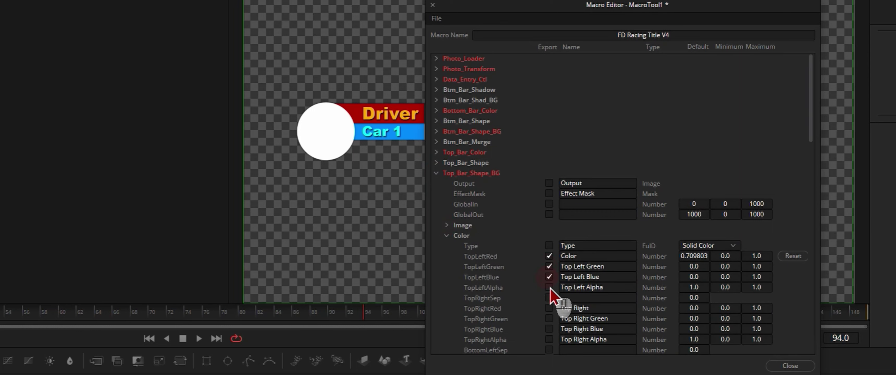
click(436, 174)
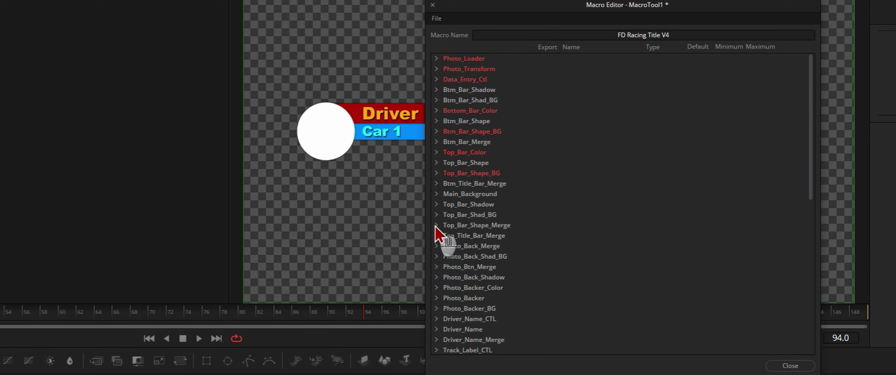
Step: Mark the Photo Backer Colour user control of Photo_Backer_Color for export
click(437, 287)
scroll(521, 310, down, 3)
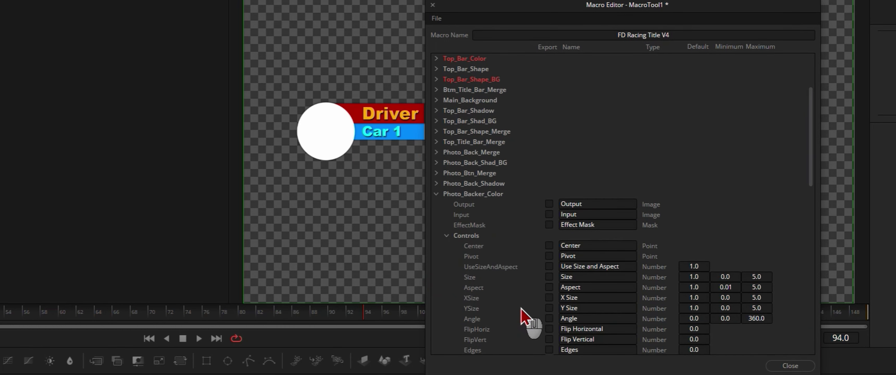
click(447, 235)
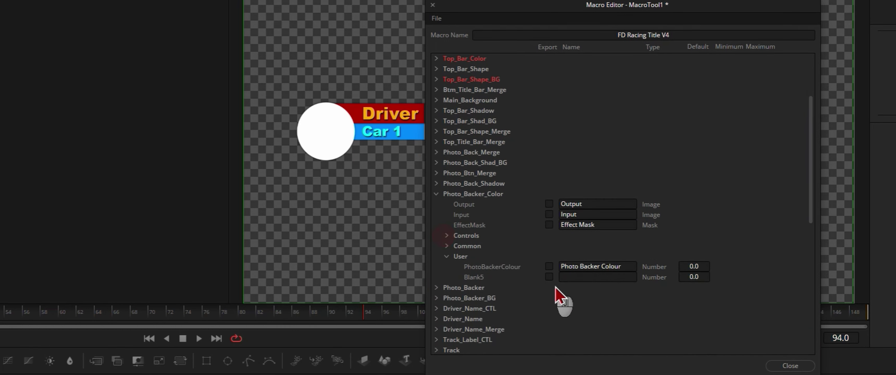
click(549, 266)
click(436, 194)
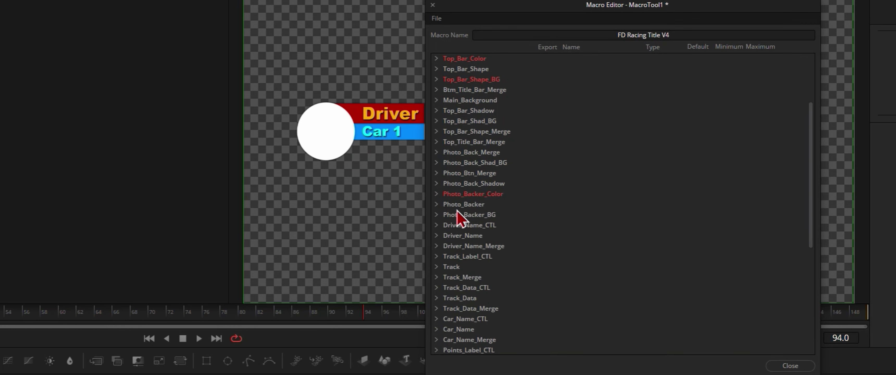
Step: Export the Photo_Backer_BG solid colour controls TopLeftRed, TopLeftGreen and TopLeftBlue
click(437, 214)
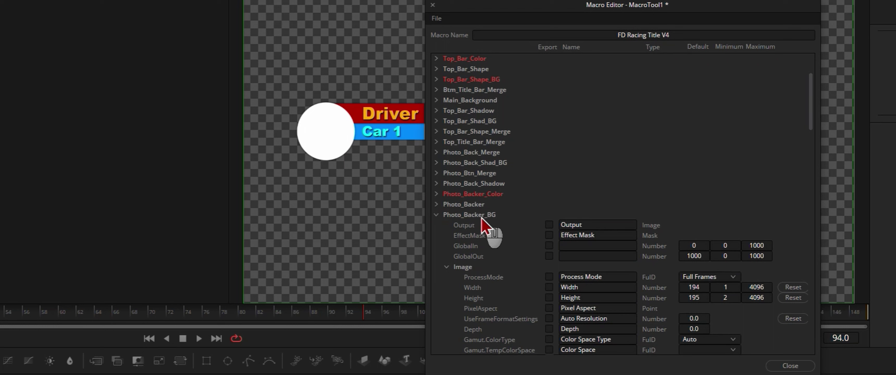
click(447, 268)
scroll(533, 288, down, 2)
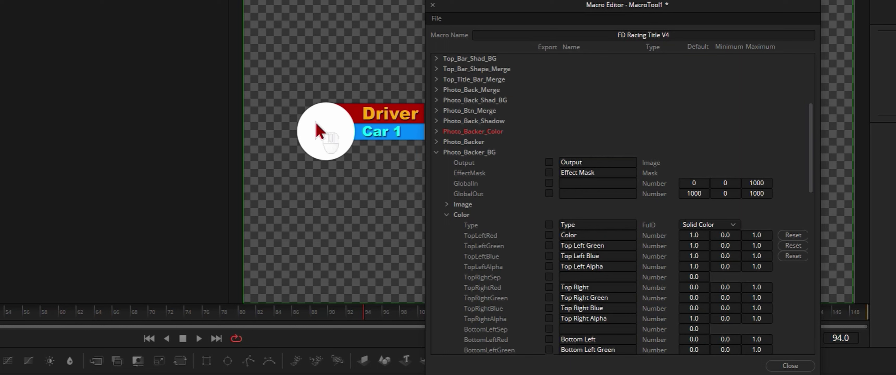
click(548, 235)
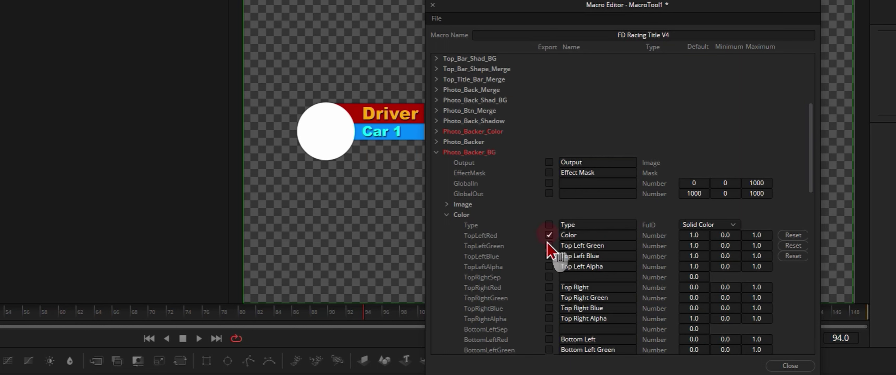
click(549, 245)
click(549, 257)
scroll(436, 91, down, 2)
click(437, 91)
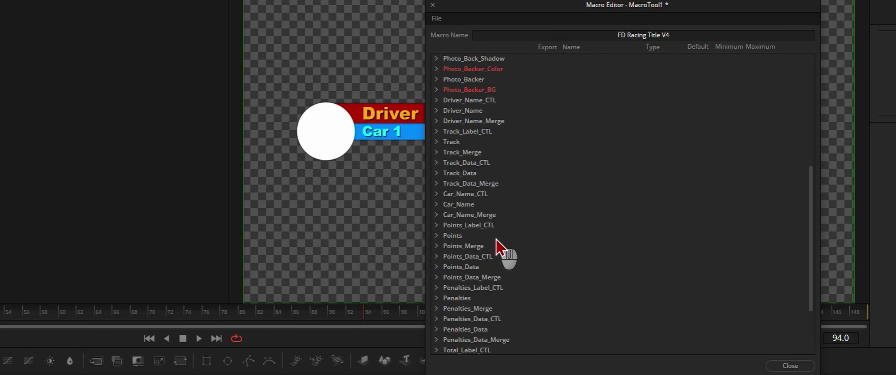
scroll(496, 239, down, 3)
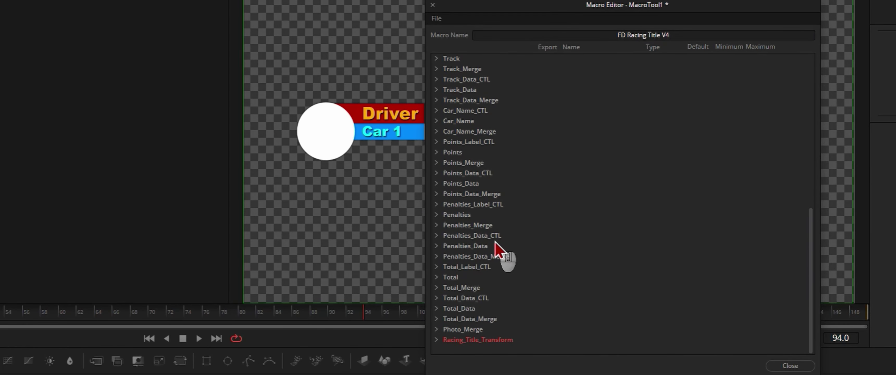
Step: Mark the Center control of Photo_Btn_Merge for export
scroll(439, 123, up, 5)
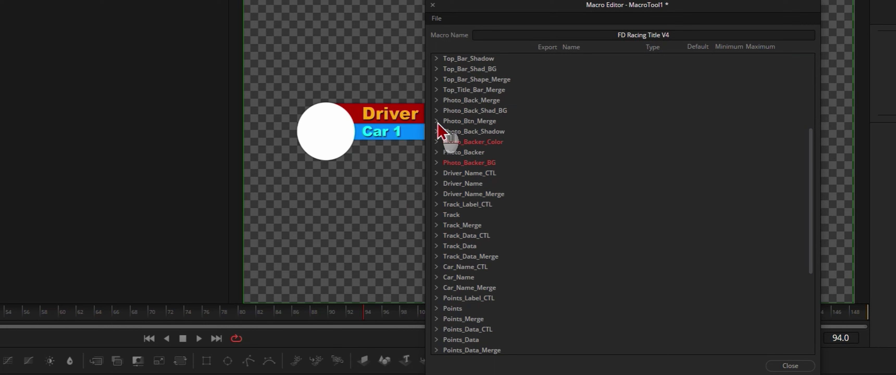
click(437, 122)
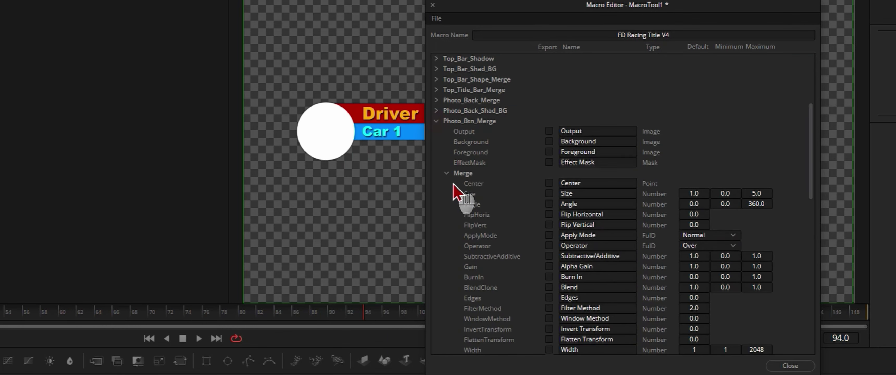
click(550, 183)
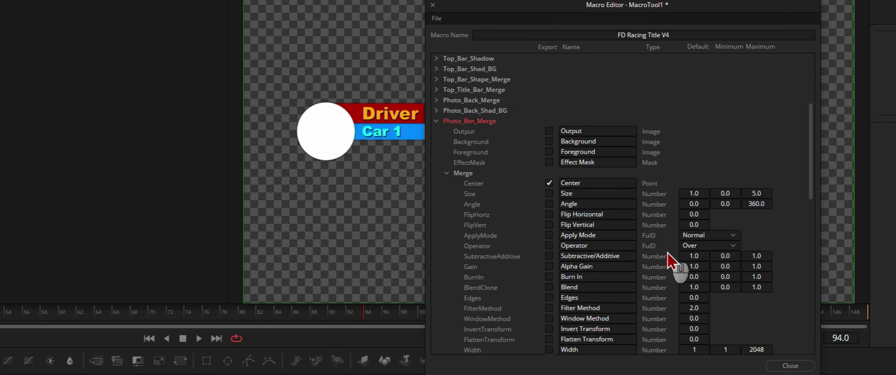
click(436, 121)
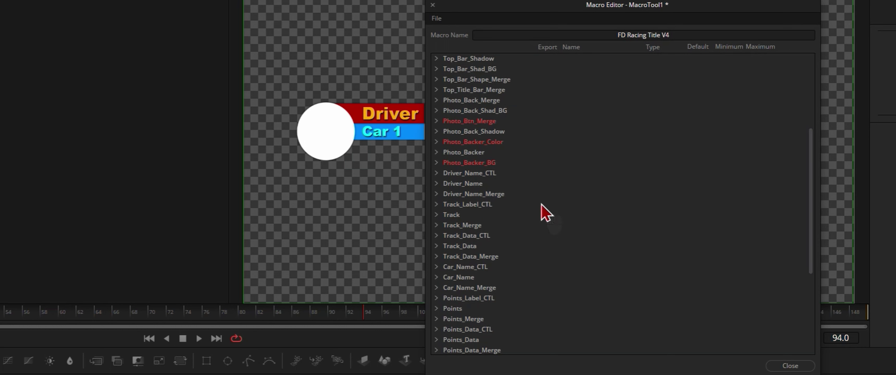
Step: Mark the Driver_Name_CTL user controls Blank5 and Driver Name Settings for export
click(495, 163)
click(436, 173)
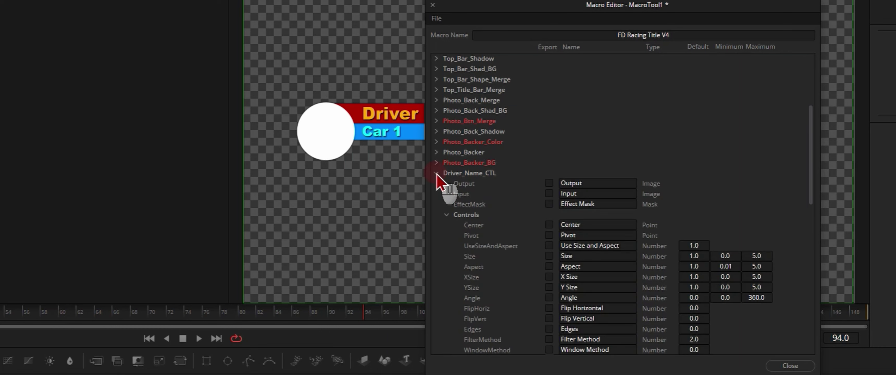
click(446, 215)
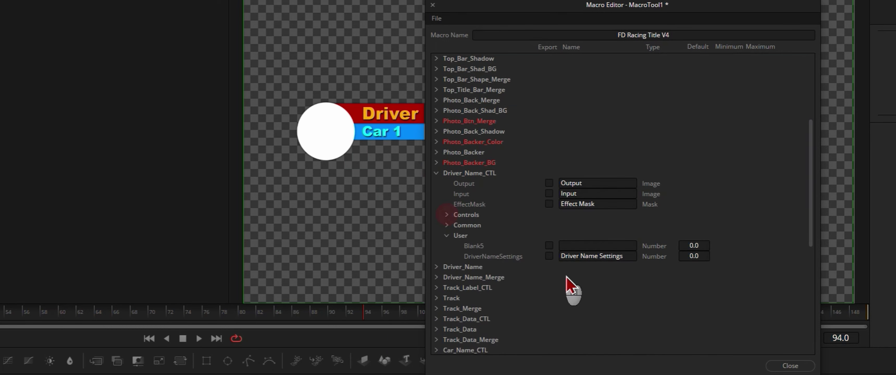
click(549, 246)
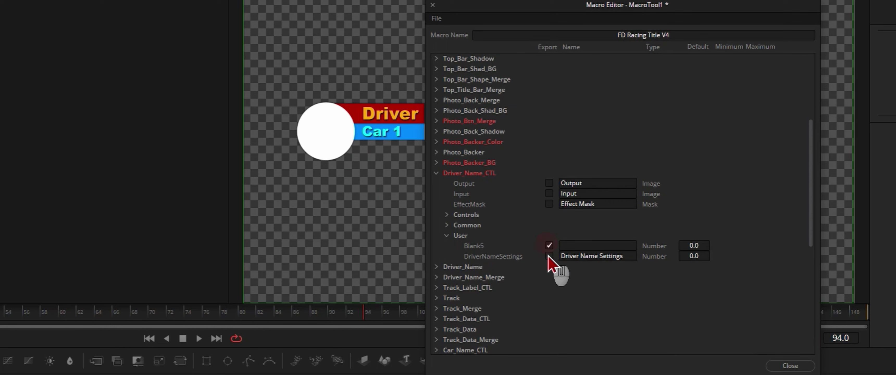
click(437, 174)
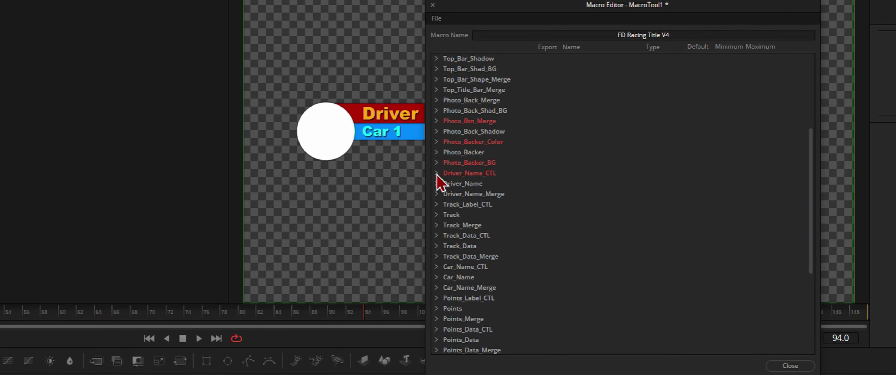
Step: Export Driver_Name's text controls Font, Style, Red1Clone, Green1Clone, Blue1Clone, Size and CharacterSpacingClone
double_click(452, 184)
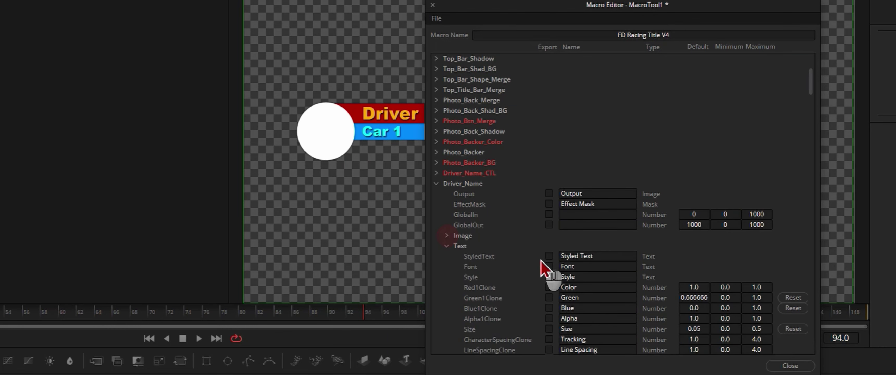
scroll(536, 235, down, 3)
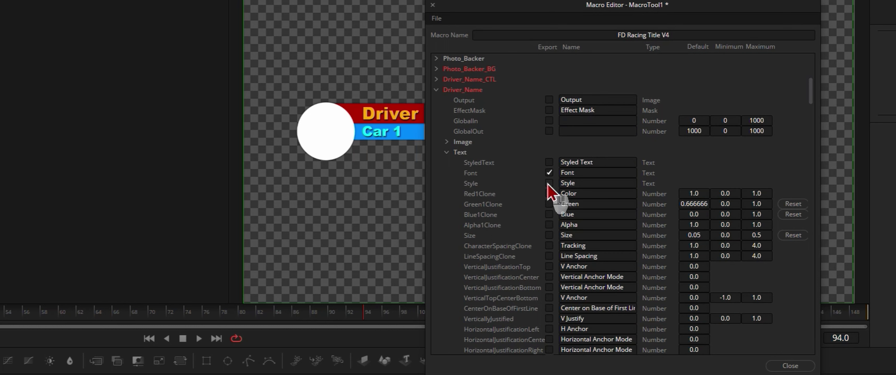
click(548, 193)
click(549, 204)
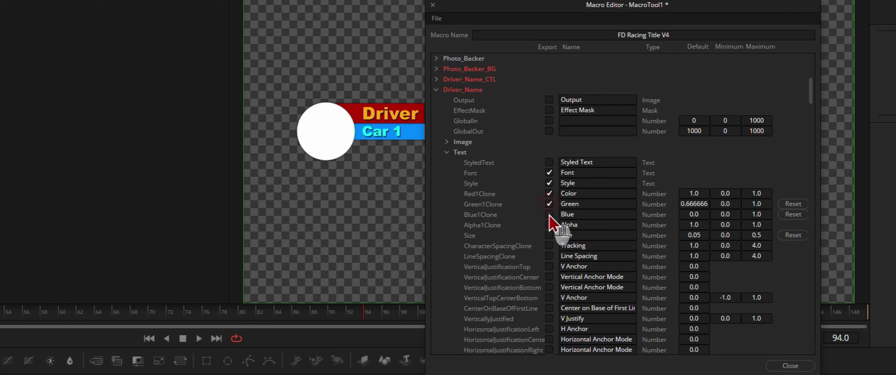
click(549, 214)
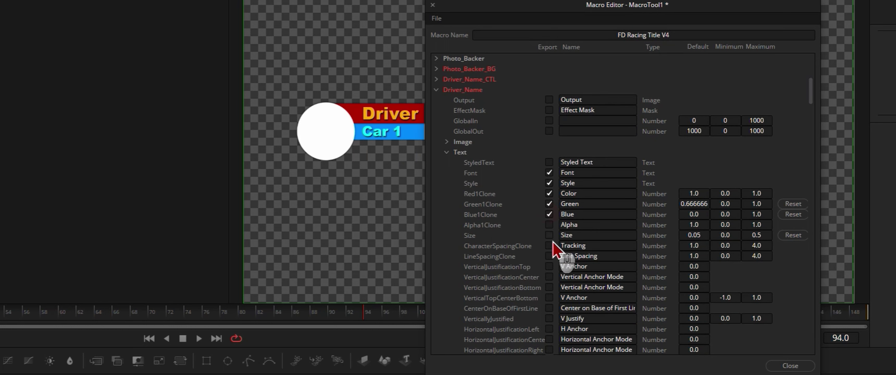
click(549, 235)
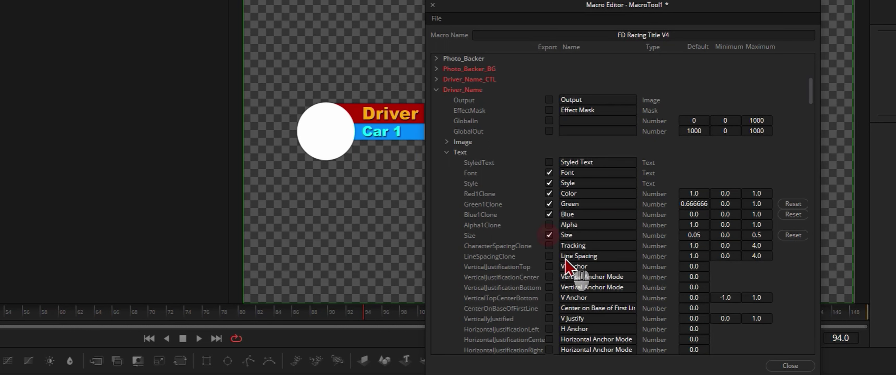
click(549, 246)
scroll(515, 166, down, 2)
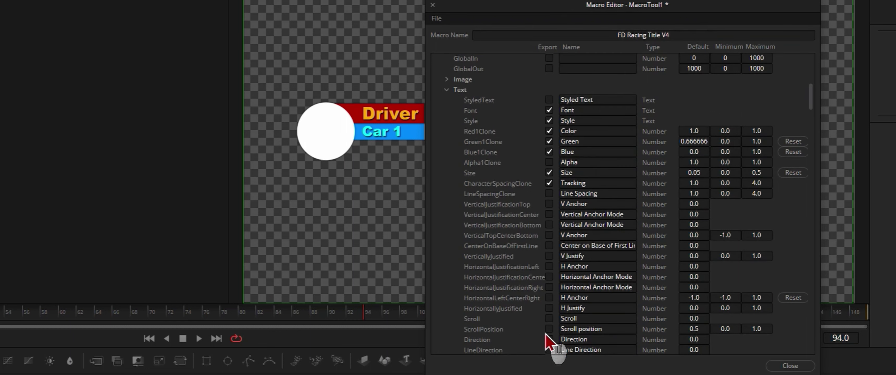
Step: Mark the Center control in Driver_Name's Layout group for export
click(447, 91)
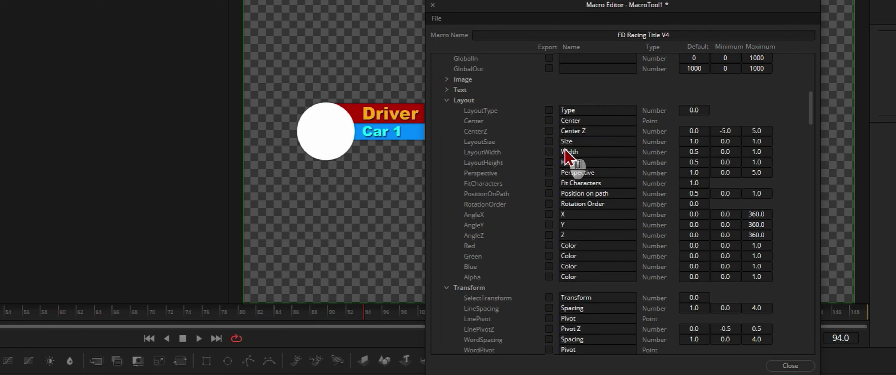
click(549, 120)
scroll(474, 122, up, 3)
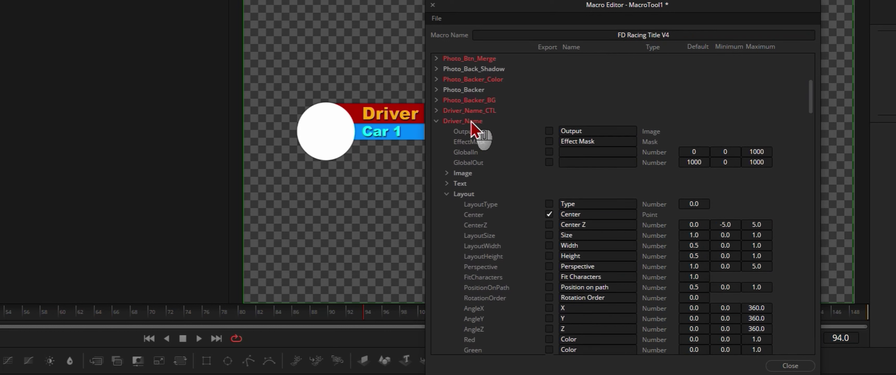
scroll(490, 139, up, 1)
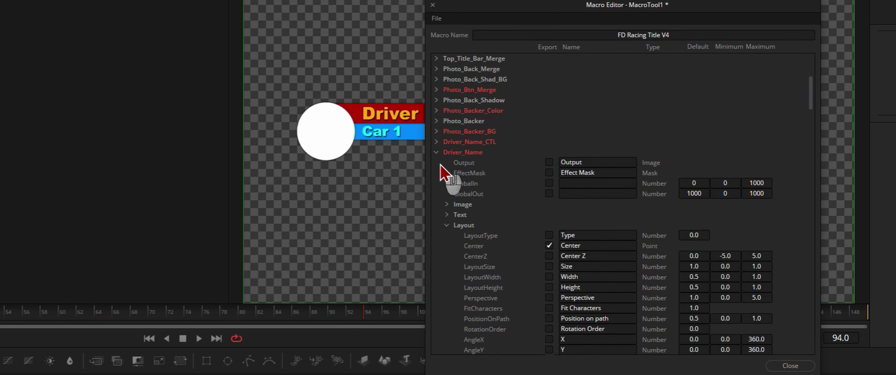
click(437, 153)
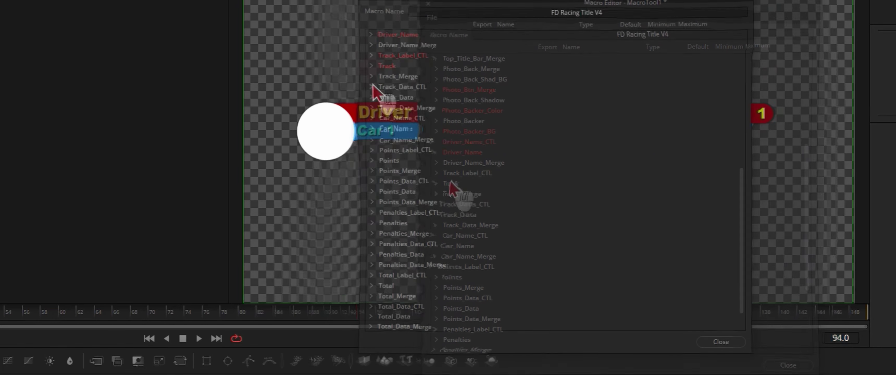
Step: Mark the Comments control in Photo_Merge's Common group for export
click(367, 87)
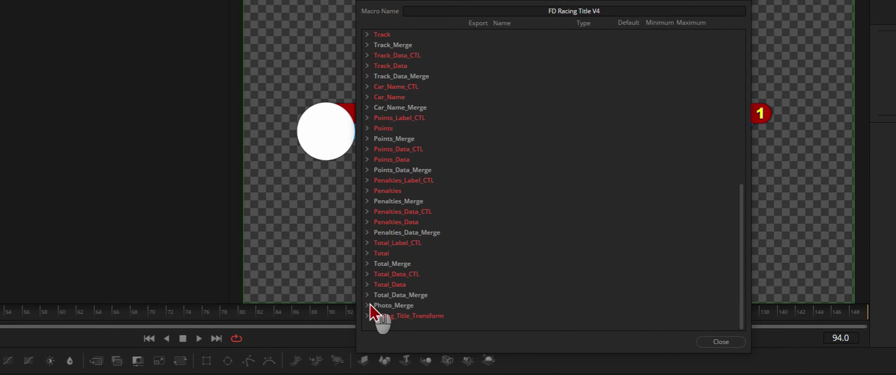
click(368, 307)
scroll(482, 233, down, 5)
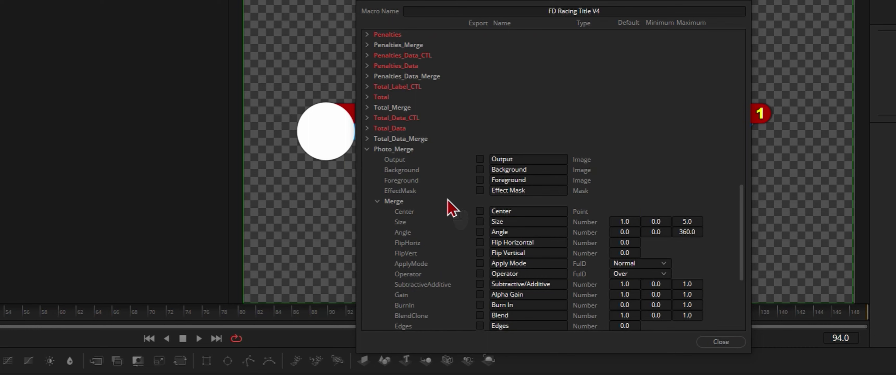
scroll(447, 199, down, 2)
click(377, 139)
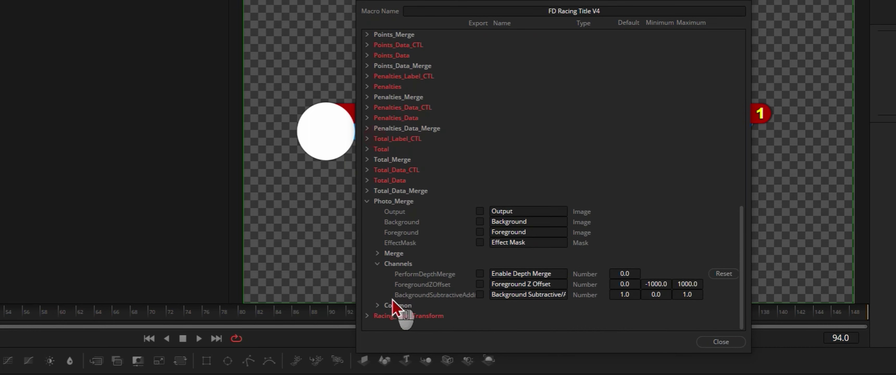
click(377, 305)
scroll(466, 282, down, 4)
scroll(468, 284, down, 8)
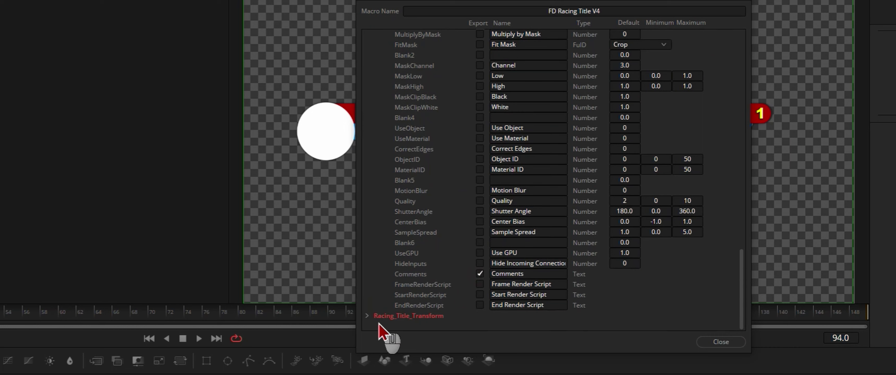
scroll(466, 146, up, 4)
scroll(466, 146, up, 5)
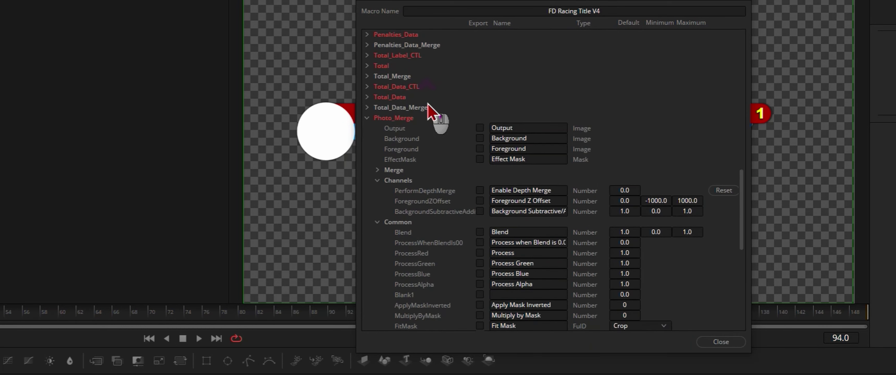
click(367, 119)
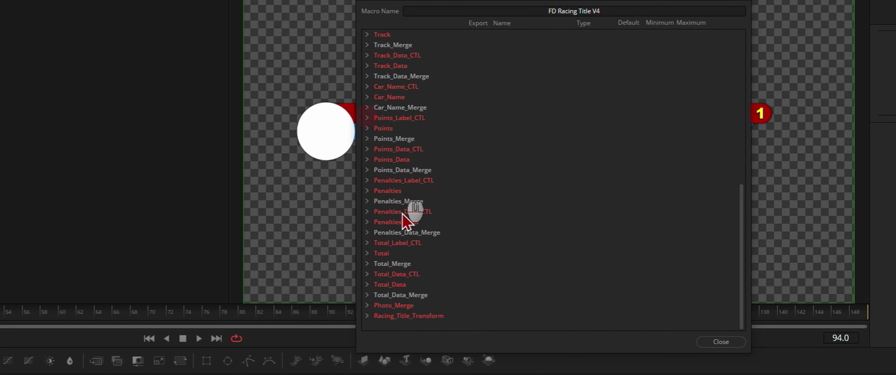
Step: Export the Center, Size and Aspect controls of Racing_Title_Transform
click(367, 316)
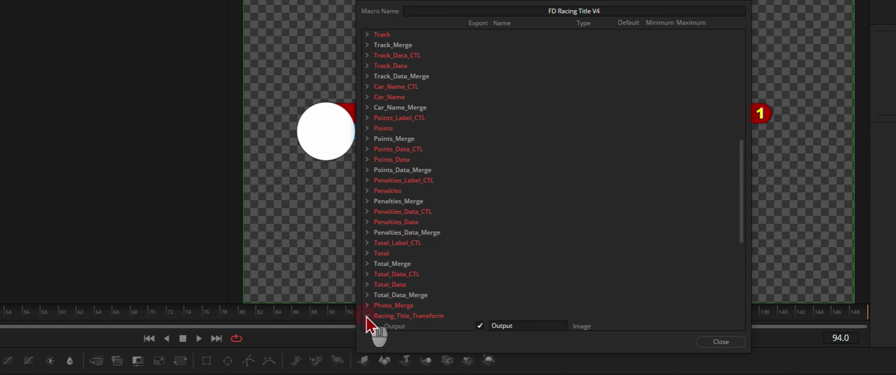
scroll(462, 293, down, 4)
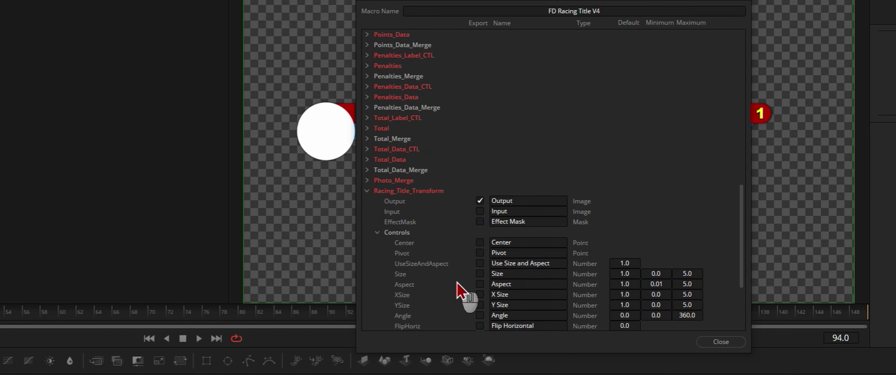
scroll(459, 290, down, 2)
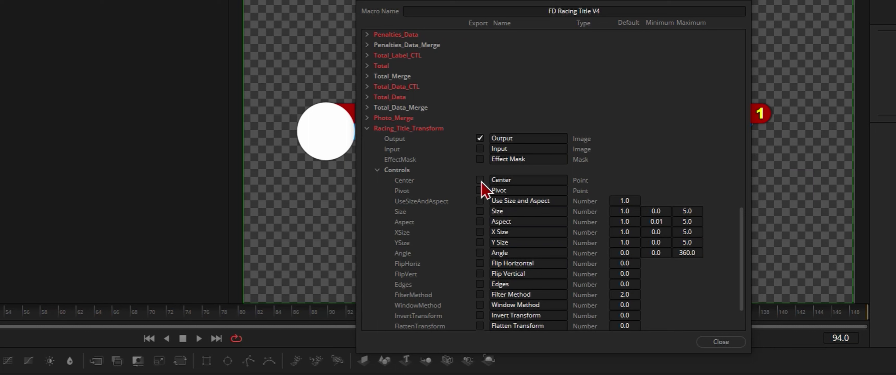
click(480, 212)
scroll(520, 256, down, 3)
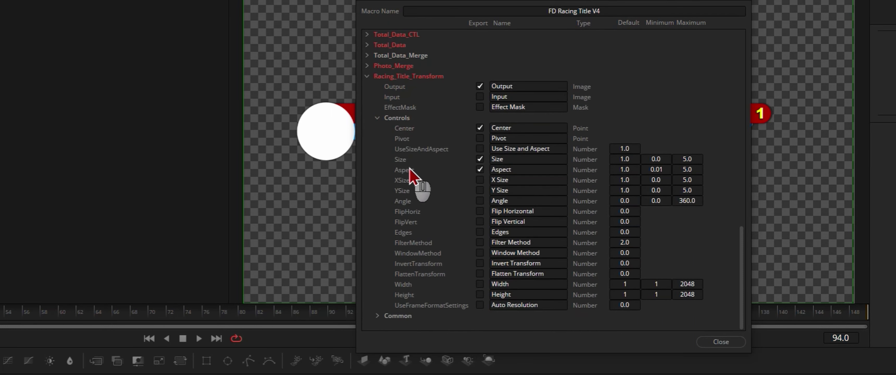
click(368, 77)
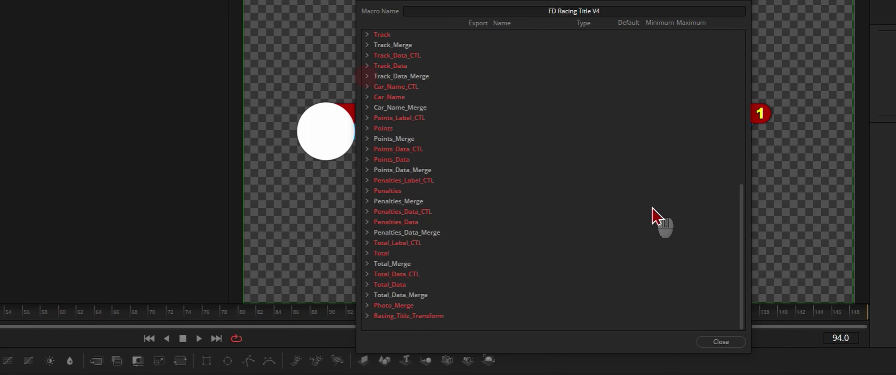
Step: Close the Macro Editor and save the macro as FD Racing Title V4.setting in the Fusion Macros folder
click(721, 342)
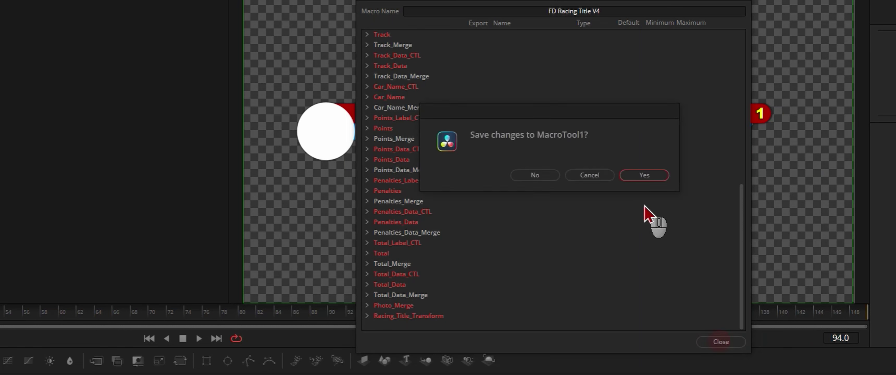
click(648, 175)
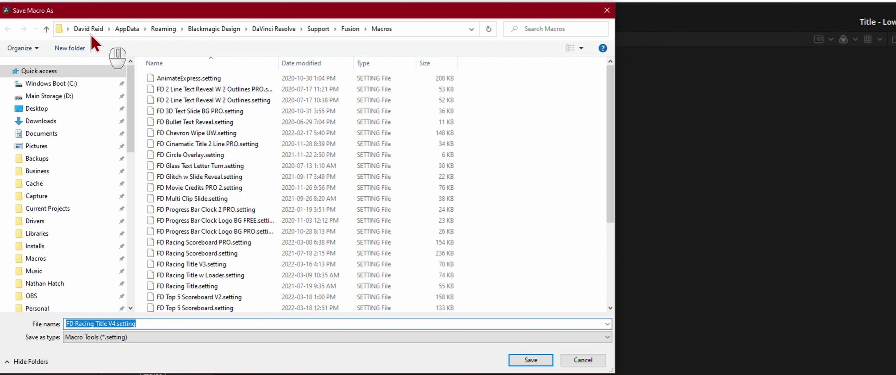
click(421, 33)
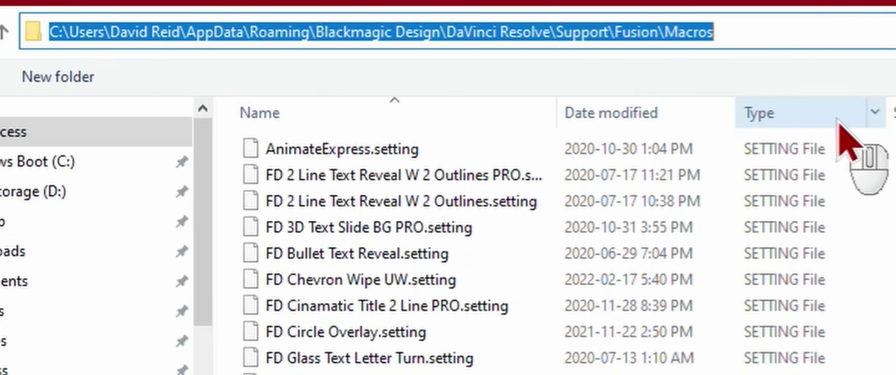
click(485, 75)
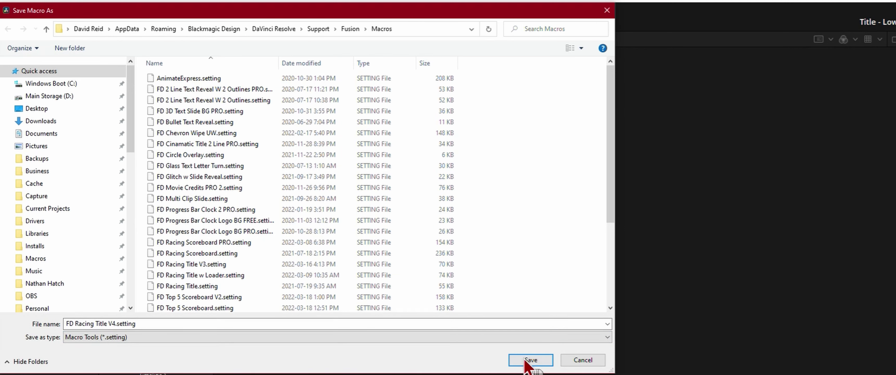
click(536, 362)
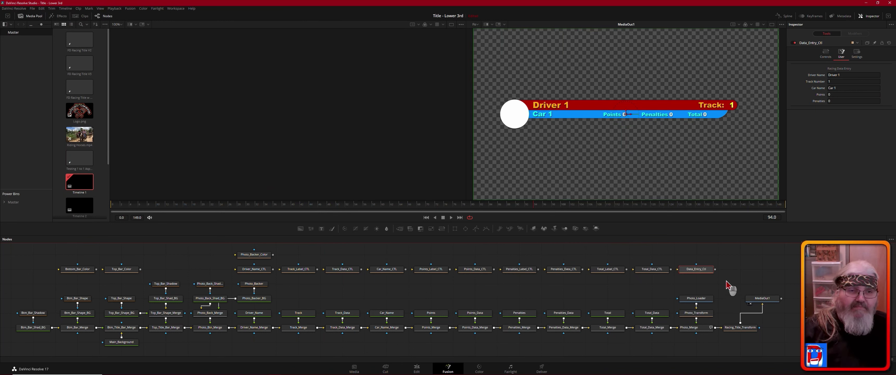
Step: Disconnect Racing_Title_Transform from the MediaOut1 node
click(763, 311)
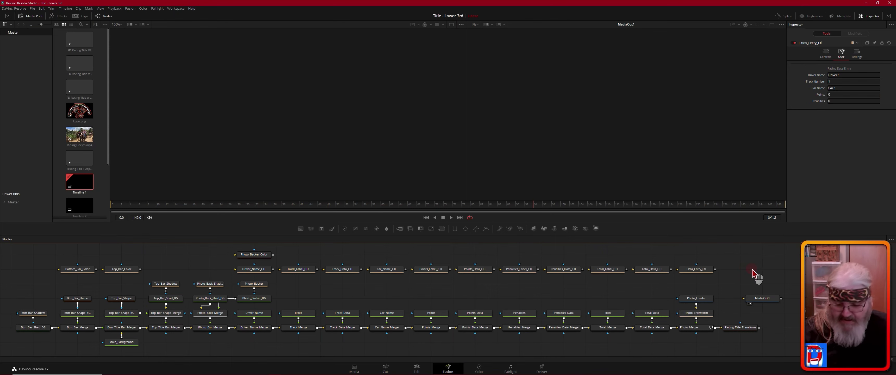
Step: Add the FD Racing Title V4 macro to the node graph as a new tool
key(shift+space)
text(FD Racing Title V3)
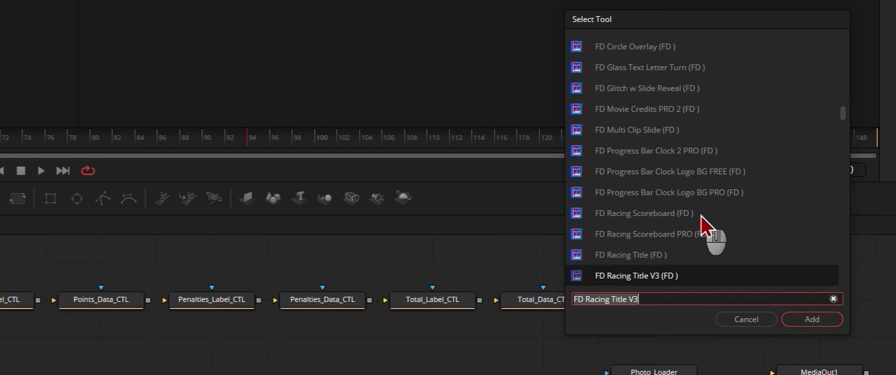
scroll(705, 211, down, 2)
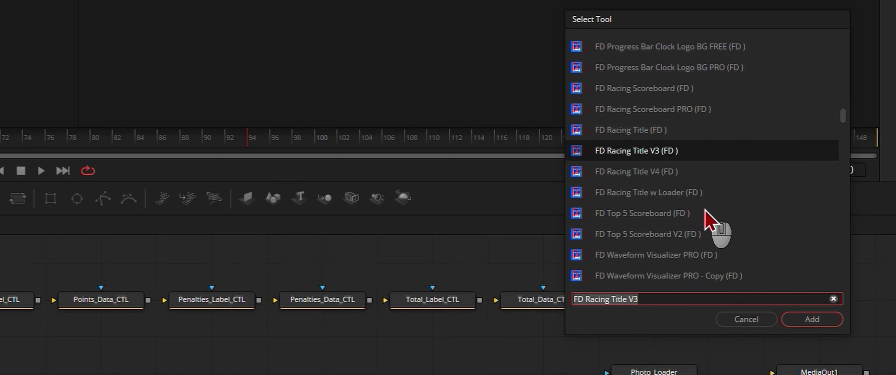
click(646, 174)
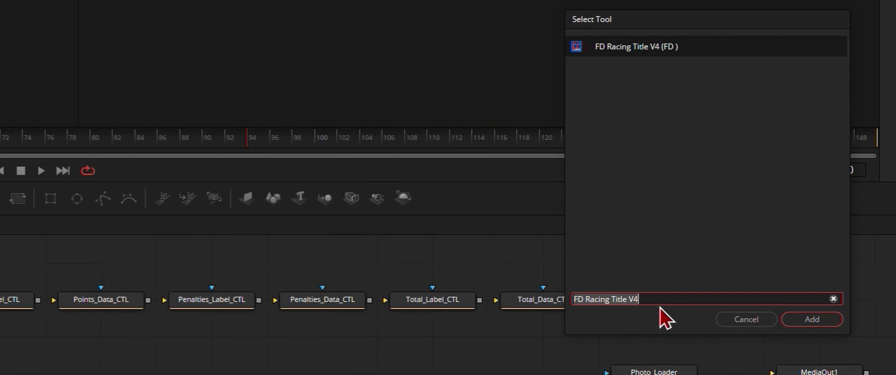
click(809, 323)
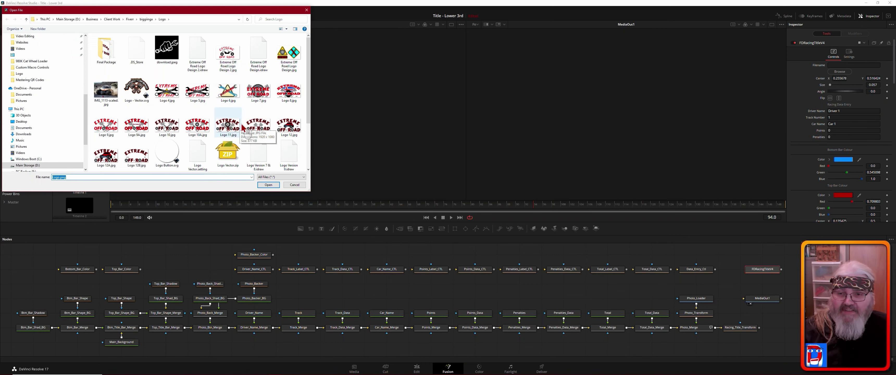
Step: Load Logo.png as the macro's image file and connect the macro's output to MediaOut1
scroll(242, 130, down, 2)
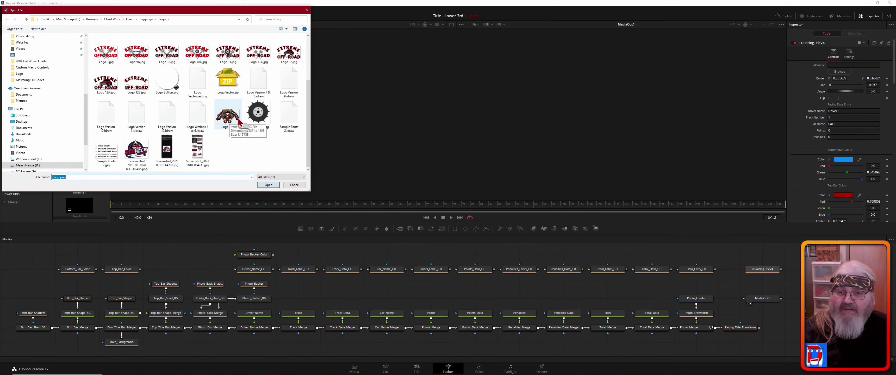
click(234, 123)
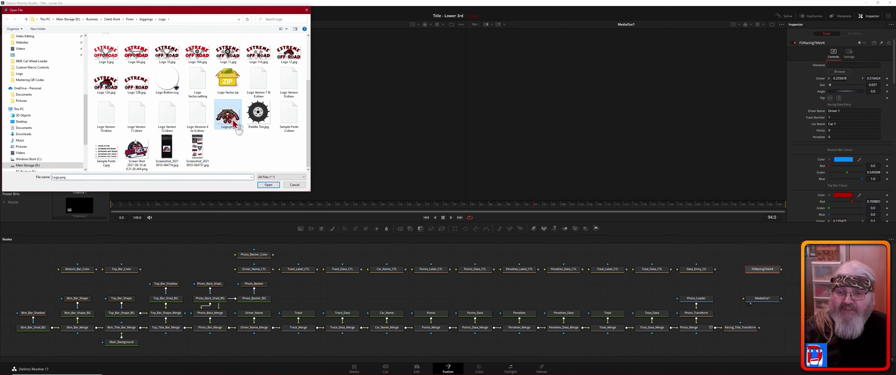
click(273, 189)
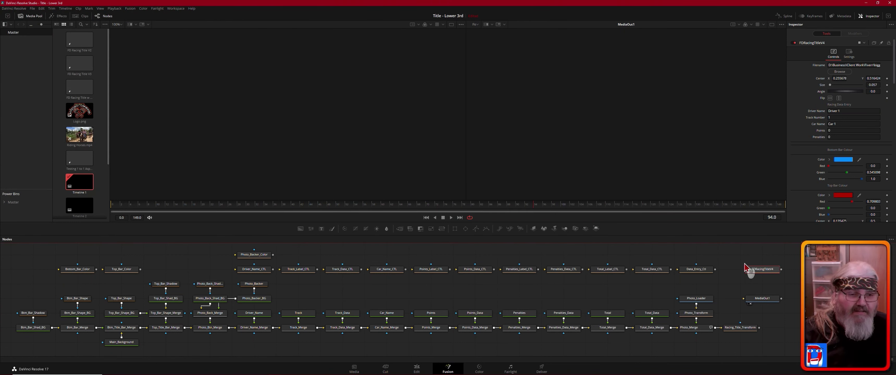
drag(781, 270, 751, 303)
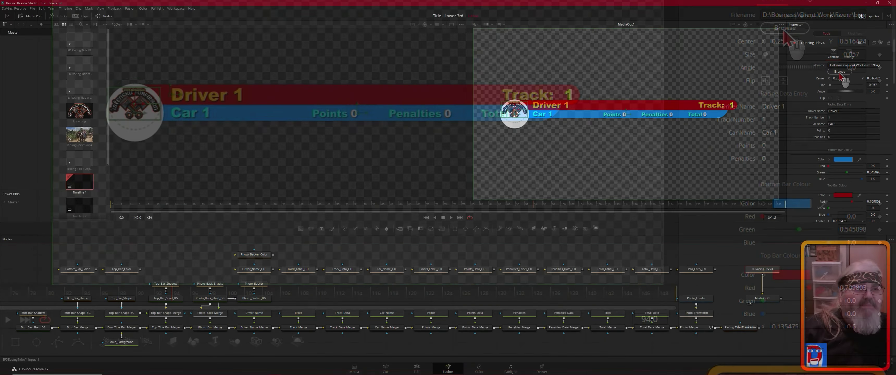
Step: Try the logo's file browser and Center control, and set its Size to 0.058
click(785, 27)
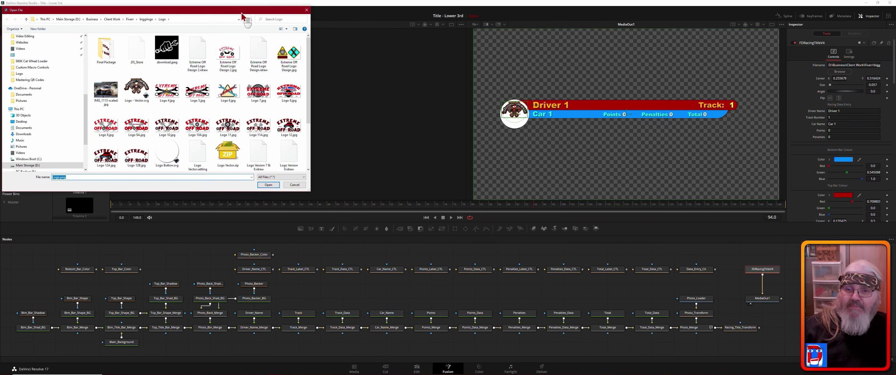
click(294, 185)
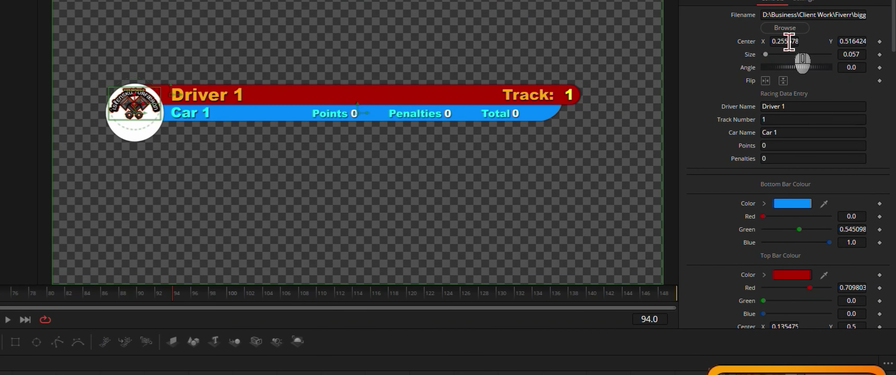
drag(841, 78, 834, 79)
drag(788, 57, 848, 80)
drag(835, 41, 785, 41)
mouse_move(848, 54)
mouse_down()
mouse_move(872, 76)
mouse_move(7, 93)
mouse_move(846, 54)
mouse_up()
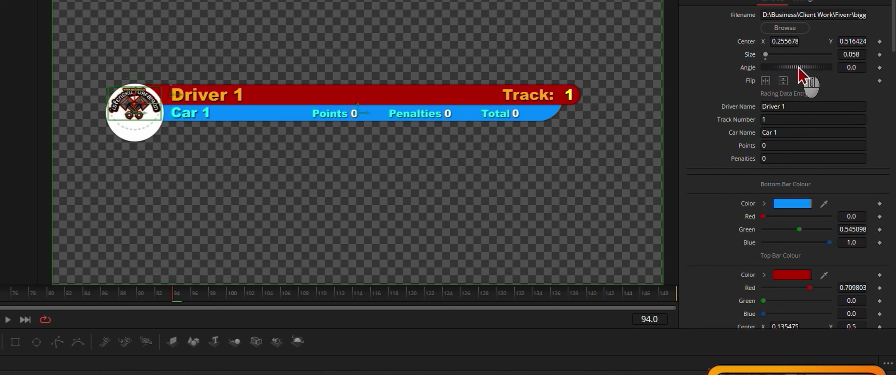
Step: Try rotating the logo by 10.4 degrees and flipping it horizontally and vertically, restoring each control
mouse_move(797, 70)
mouse_down()
mouse_move(816, 79)
mouse_move(789, 80)
mouse_move(801, 76)
mouse_up()
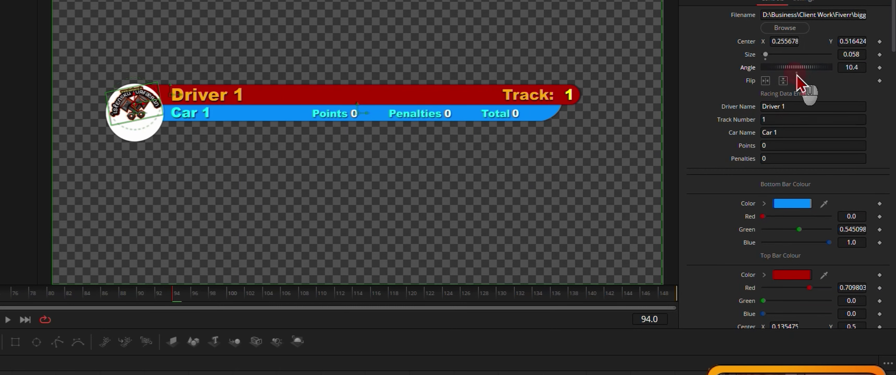
click(797, 73)
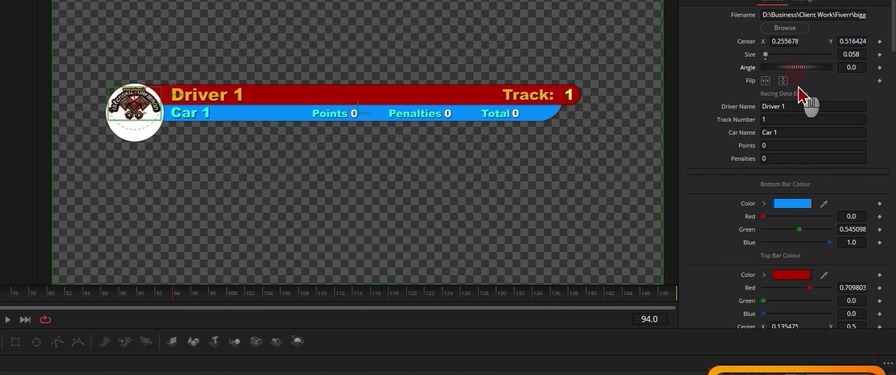
click(765, 81)
click(765, 81)
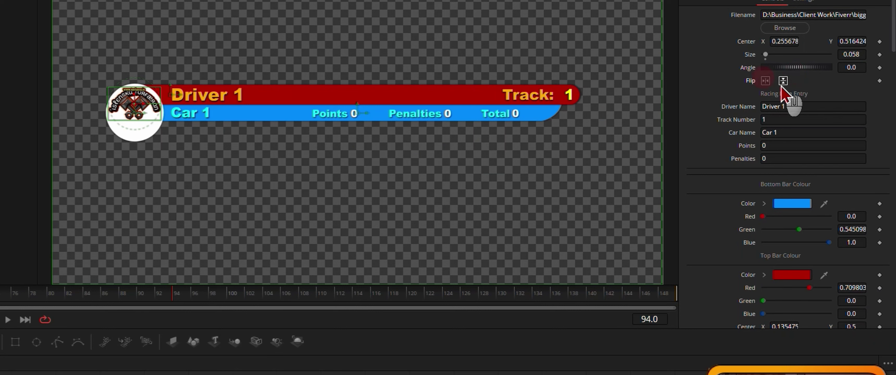
click(783, 80)
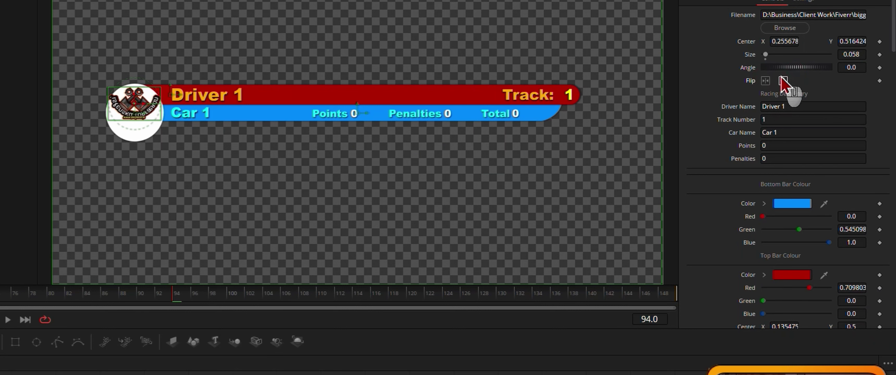
click(783, 81)
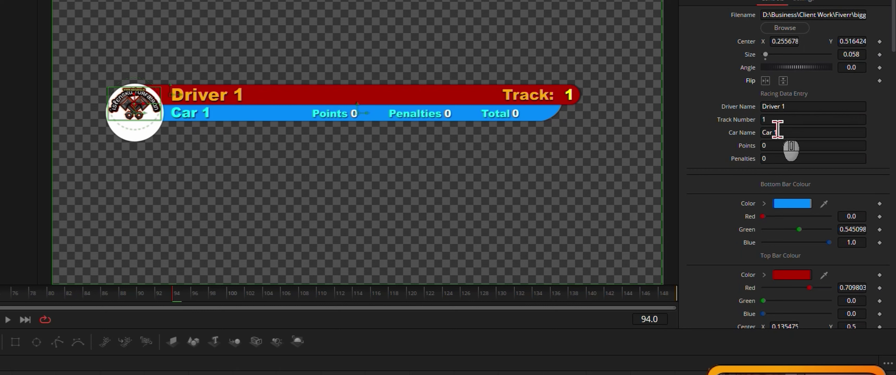
Step: Set Points to 500 and Penalties to 50 in the Racing Data Entry section
click(779, 145)
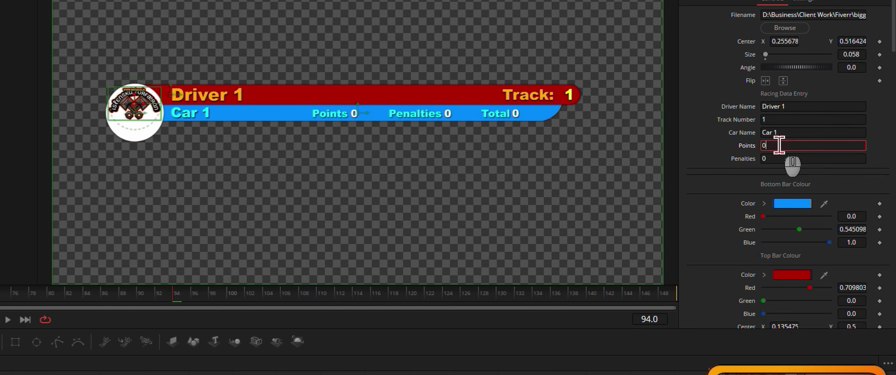
key(BackSpace)
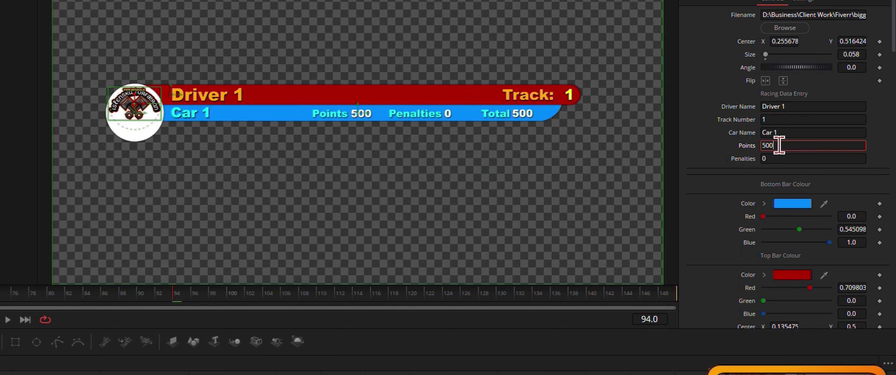
text(500)
click(787, 160)
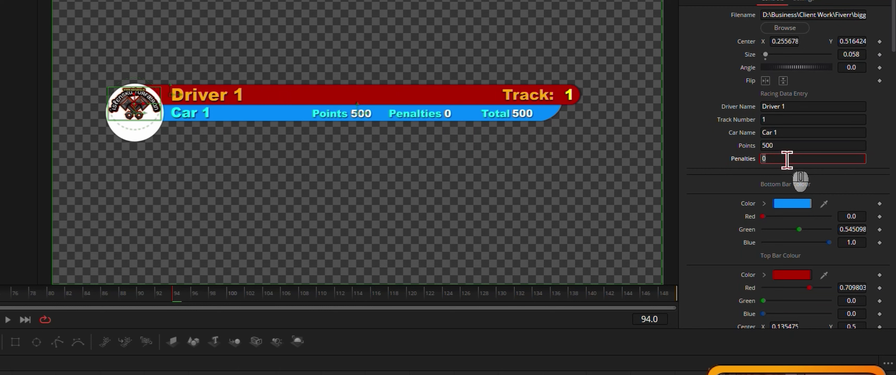
text(50)
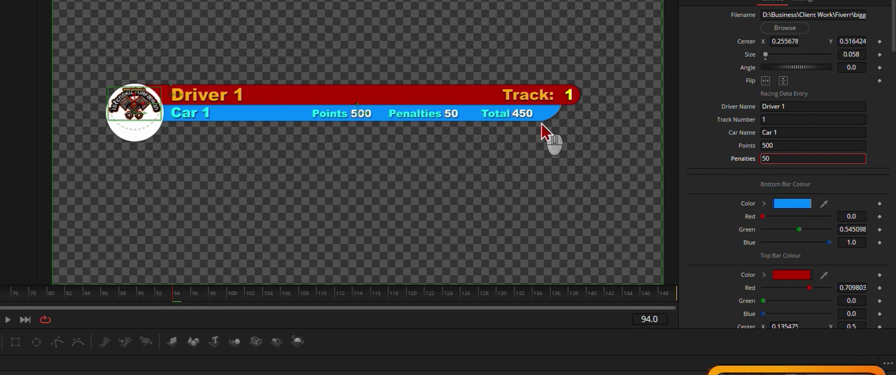
Step: Test the total calculation with Penalties at 600 and set Penalties back to 50
double_click(779, 159)
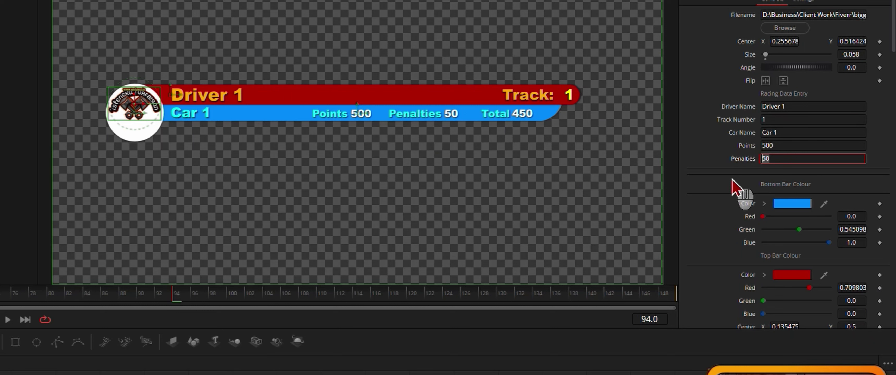
text(600)
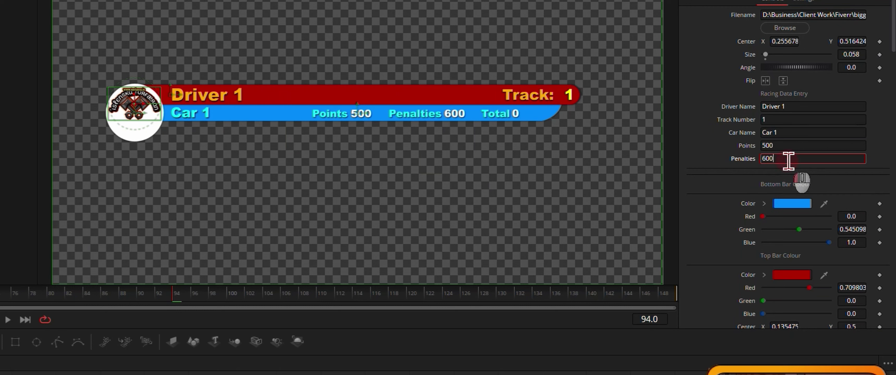
drag(789, 161, 736, 161)
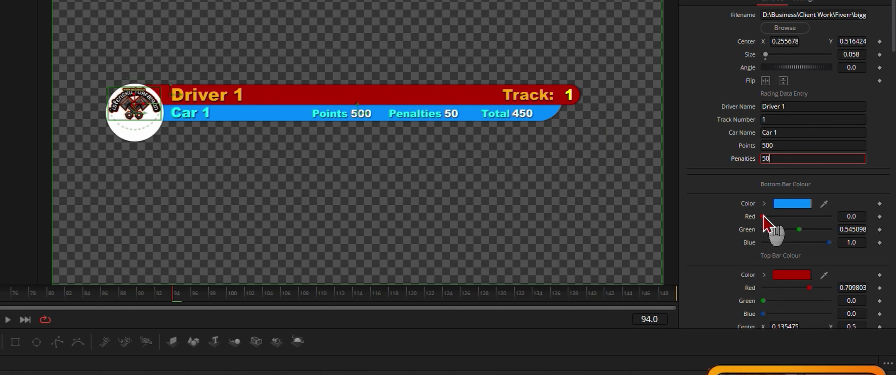
mouse_move(763, 216)
mouse_down()
mouse_move(847, 227)
mouse_move(749, 222)
mouse_up()
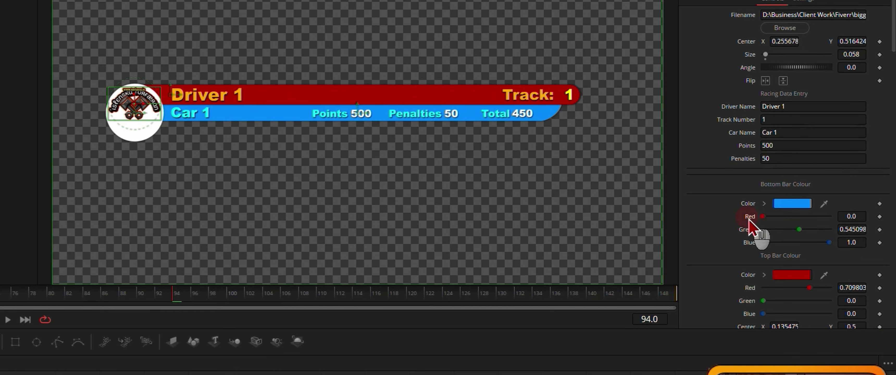
click(792, 205)
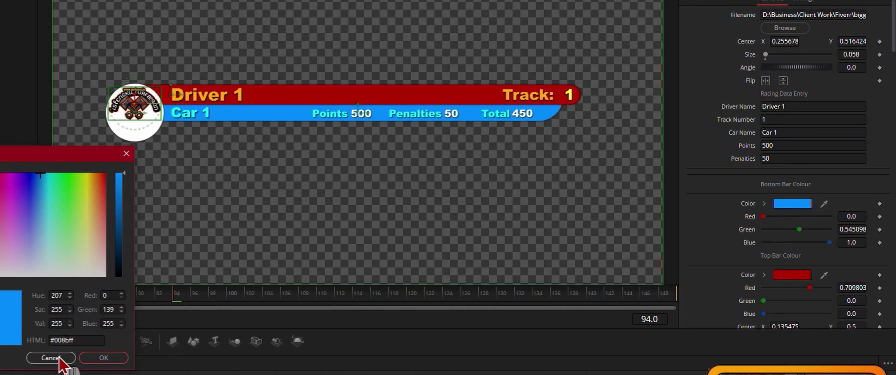
click(50, 359)
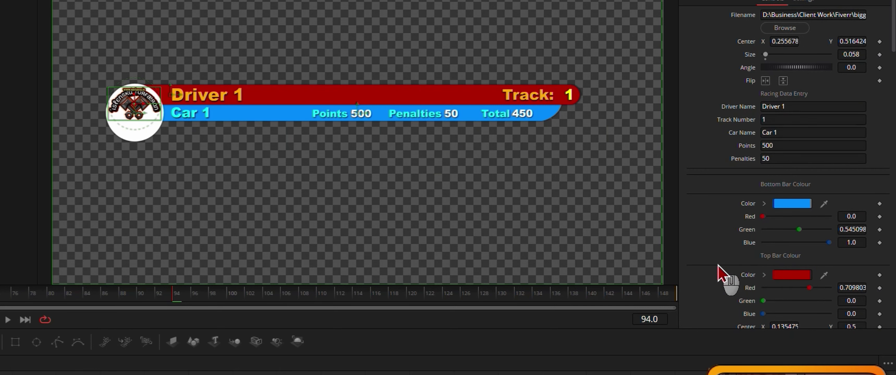
Step: Set the Center X value listed below Top Bar Colour to 0.136476
scroll(720, 273, down, 3)
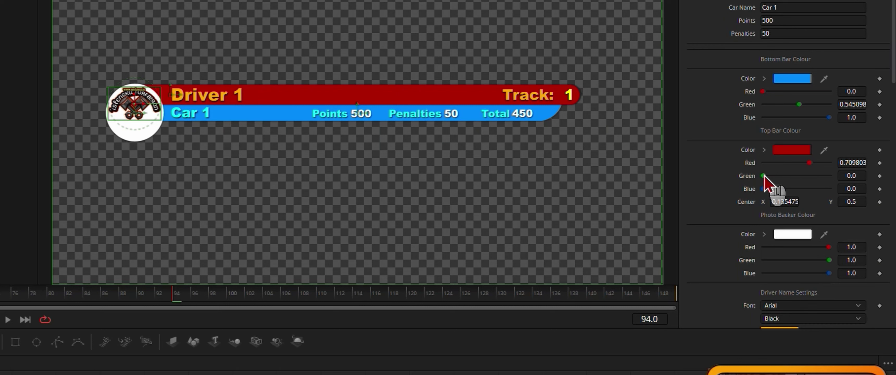
drag(764, 176, 716, 179)
drag(780, 204, 782, 205)
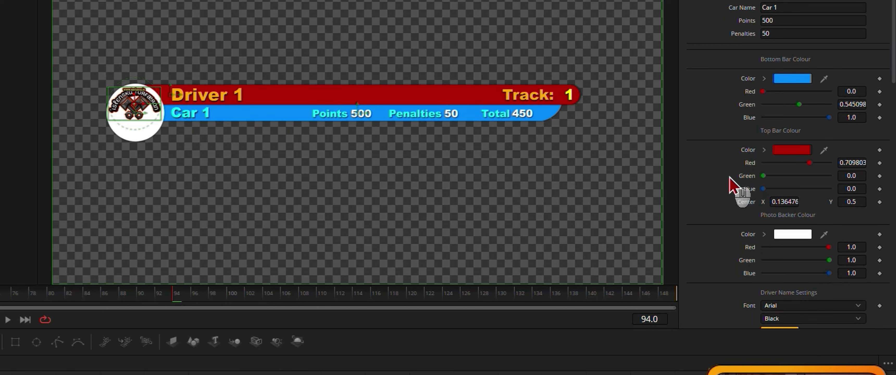
Step: Set the driver name's Center X to 0.19306 in Driver Name Settings
scroll(706, 184, down, 4)
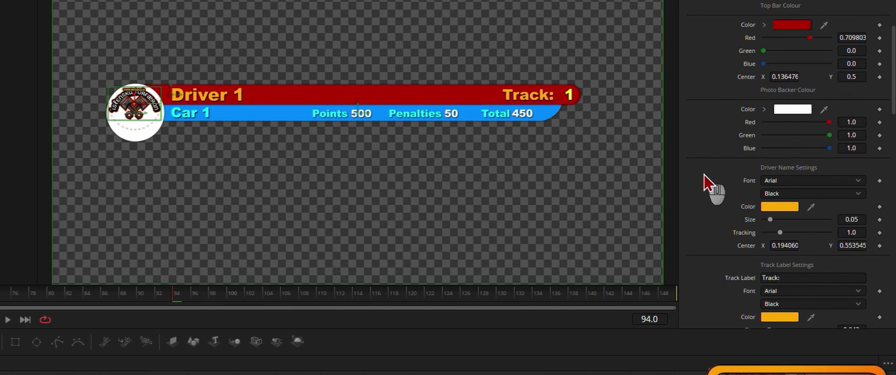
scroll(706, 183, down, 2)
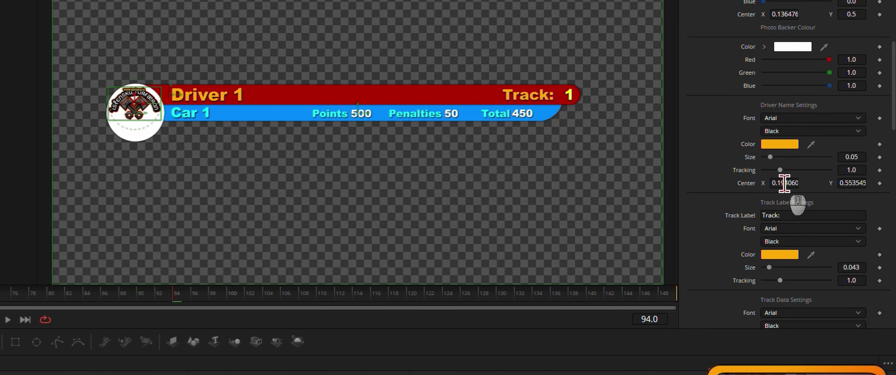
drag(784, 183, 788, 183)
drag(802, 205, 788, 205)
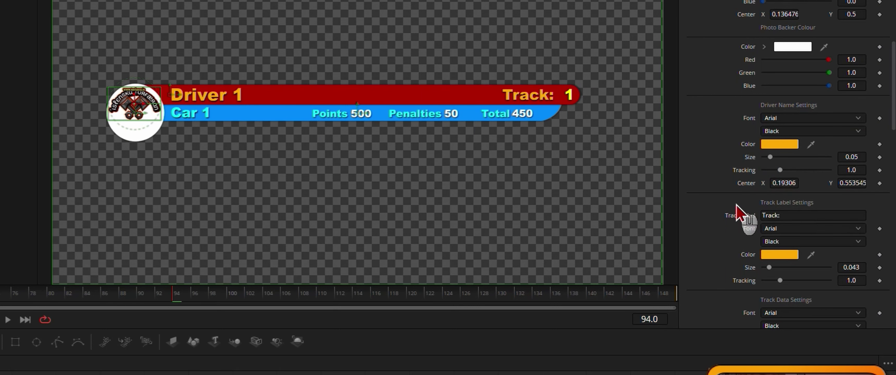
Step: Examine the macro's remaining label and data text settings, down to the comments box at the end
scroll(736, 213, down, 3)
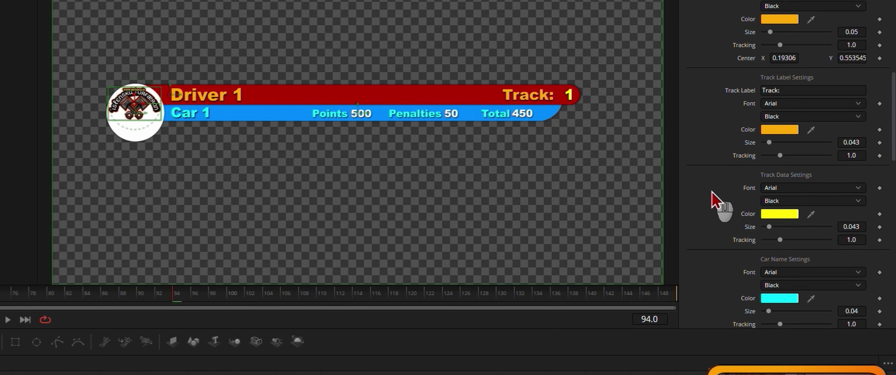
scroll(712, 192, down, 3)
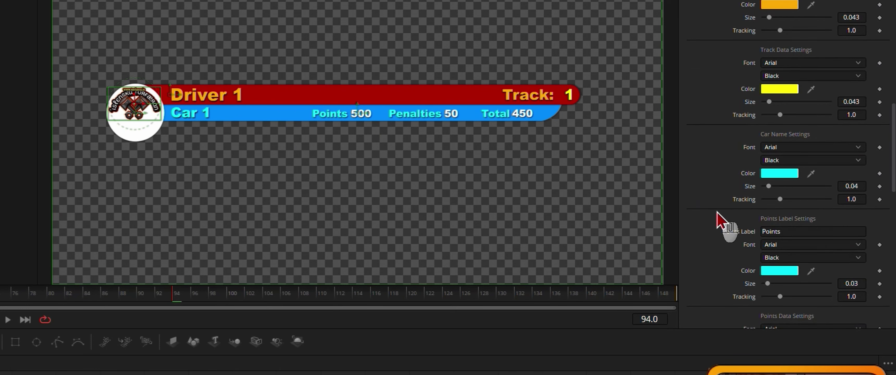
scroll(716, 217, down, 5)
scroll(710, 209, down, 3)
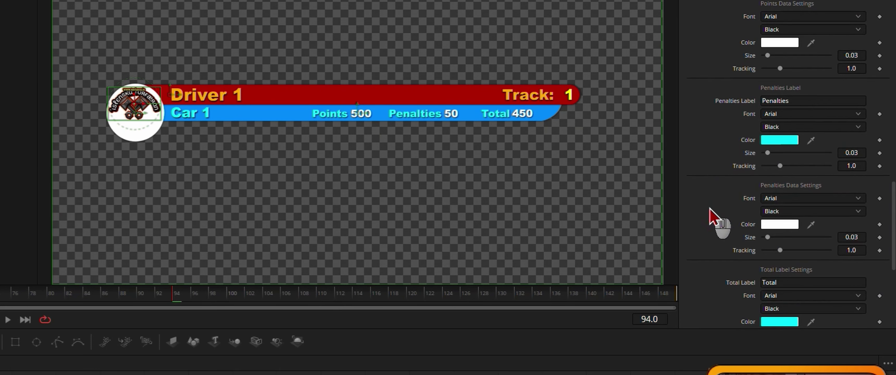
scroll(712, 195, down, 5)
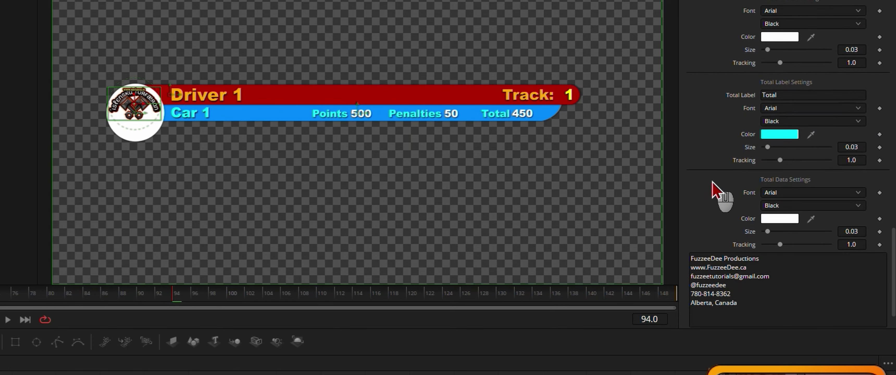
Step: Finish reviewing the macro's controls and delete its node from the composition
scroll(713, 192, down, 1)
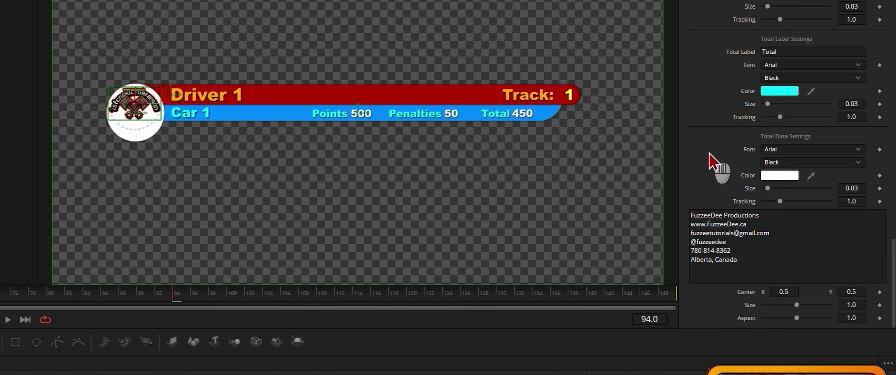
scroll(711, 161, up, 15)
scroll(710, 155, up, 8)
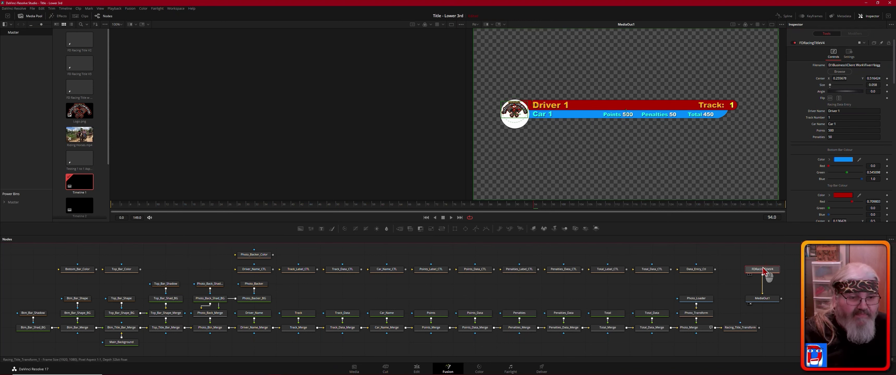
key(Delete)
Step: Open the FDRacingTitleV4 macro in the macro editor
right_click(741, 272)
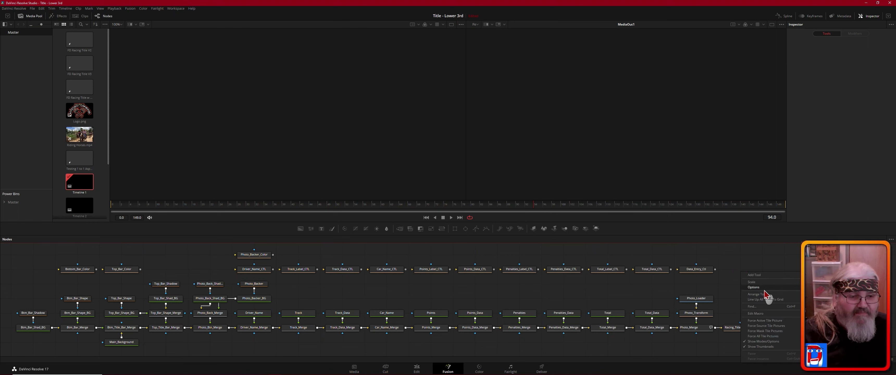
mouse_move(783, 315)
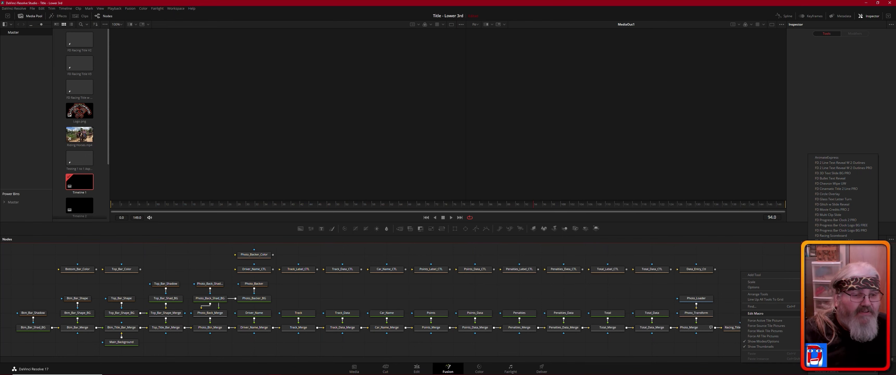
click(835, 262)
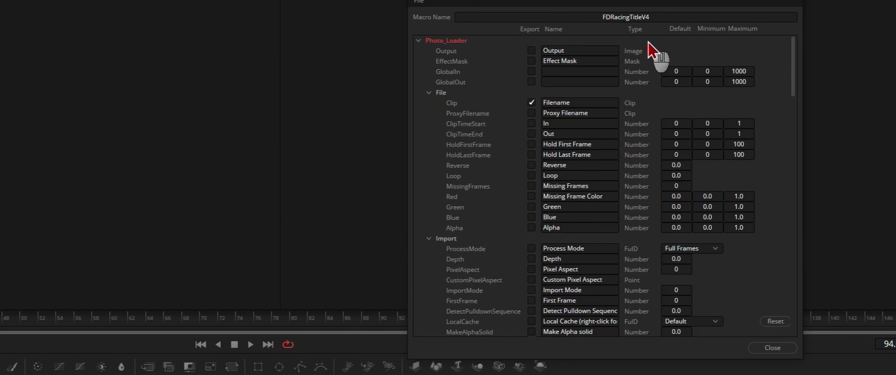
Step: Rename the macro as FD Racing Title V4
click(613, 17)
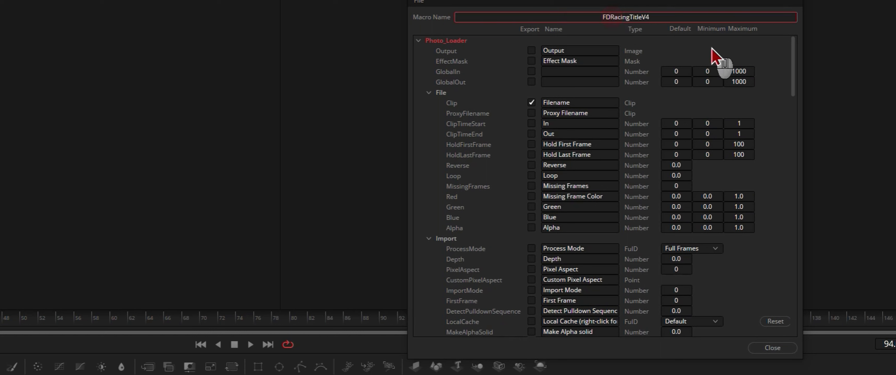
key(Left)
key(Right)
key(Right)
key(Right)
key(Right)
key(Right)
key(Right)
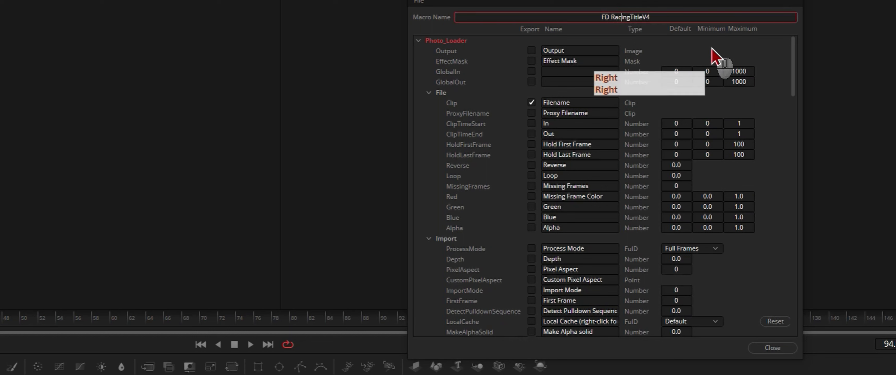
key(Right)
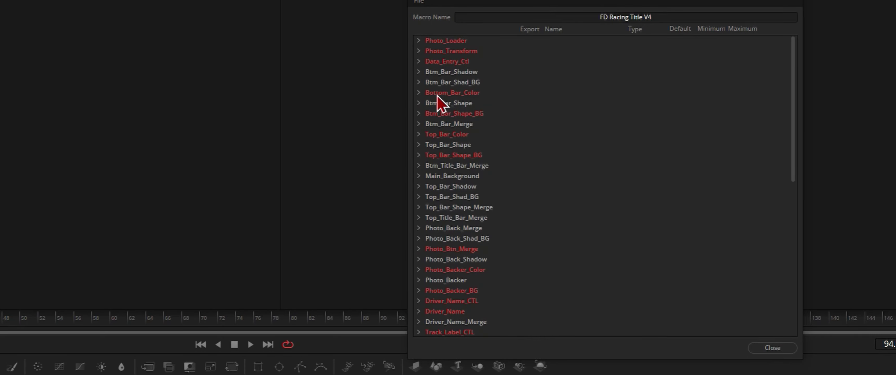
Step: Check the Image, Color and Common parameter groups of Btm_Bar_Shape_BG, and close the macro editor with the changes saved
click(438, 113)
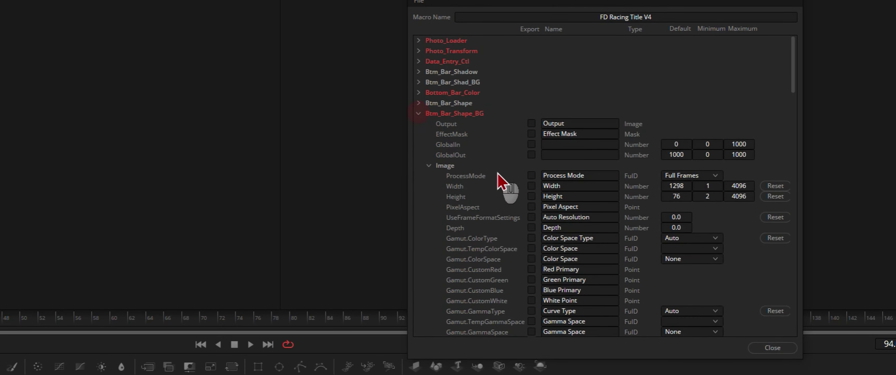
click(429, 166)
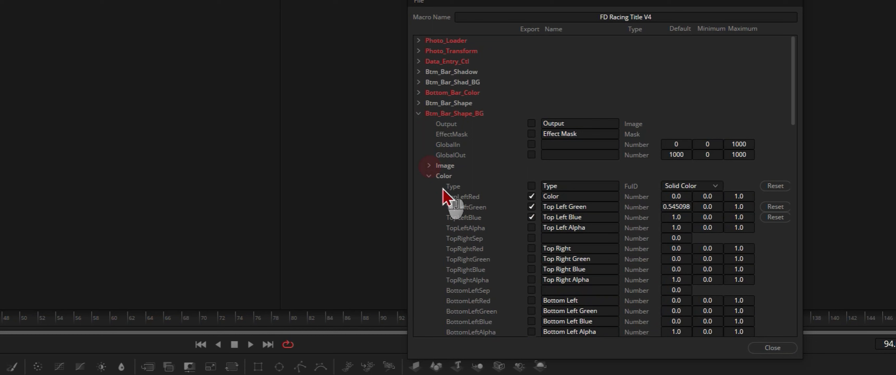
click(429, 176)
click(429, 186)
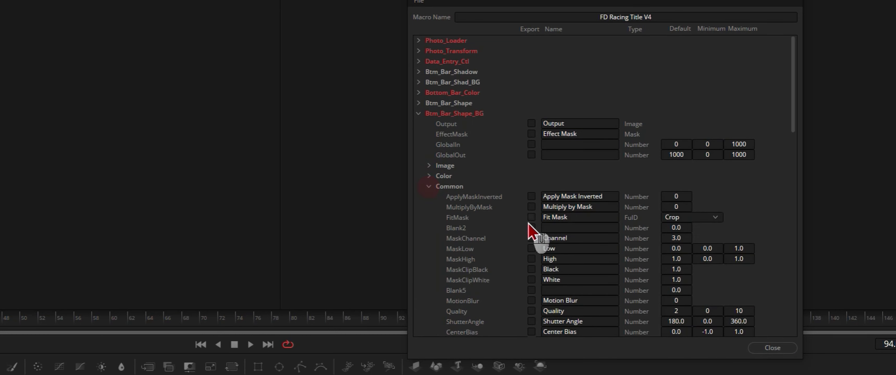
scroll(498, 257, down, 2)
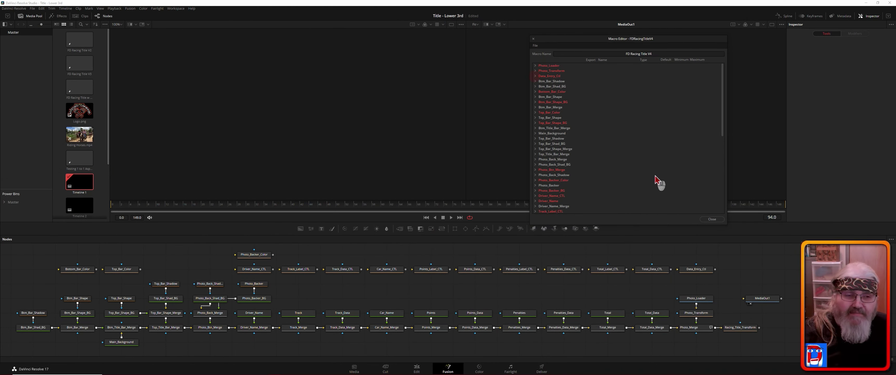
click(712, 219)
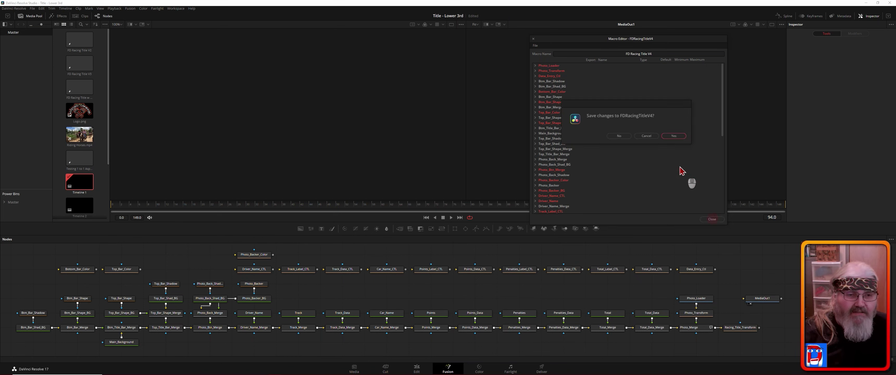
click(675, 136)
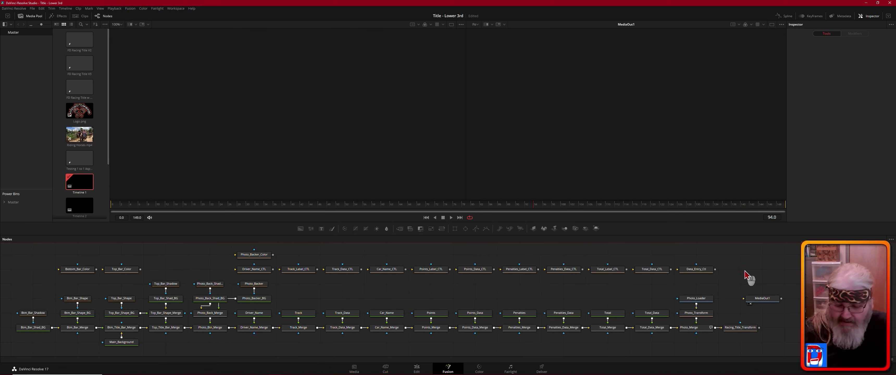
Step: Add the FD Racing Title V4 macro to the composition with Logo.png as its photo, and connect it to MediaOut1
key(shift+space)
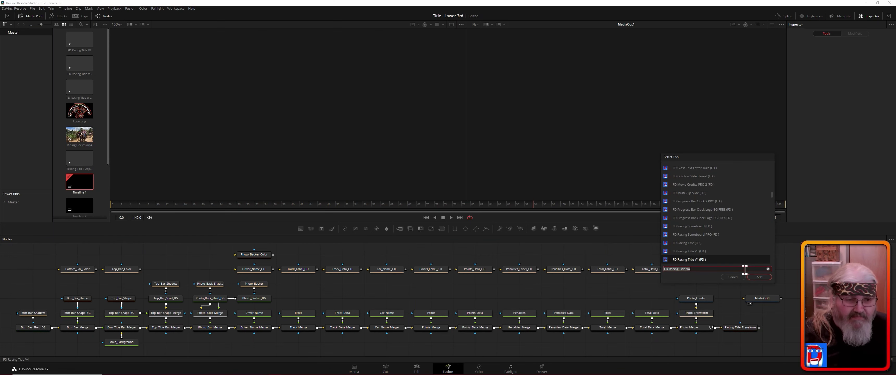
click(760, 278)
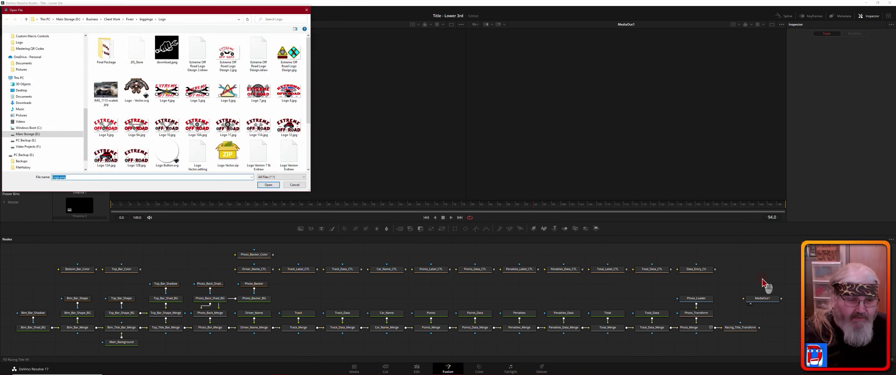
scroll(209, 98, down, 2)
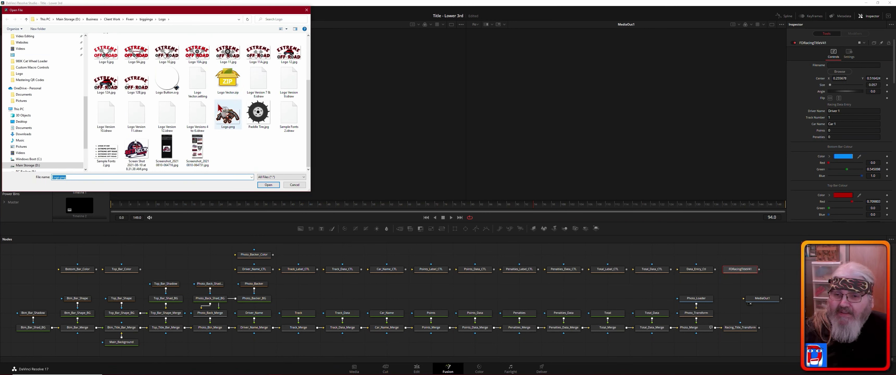
click(229, 119)
click(268, 186)
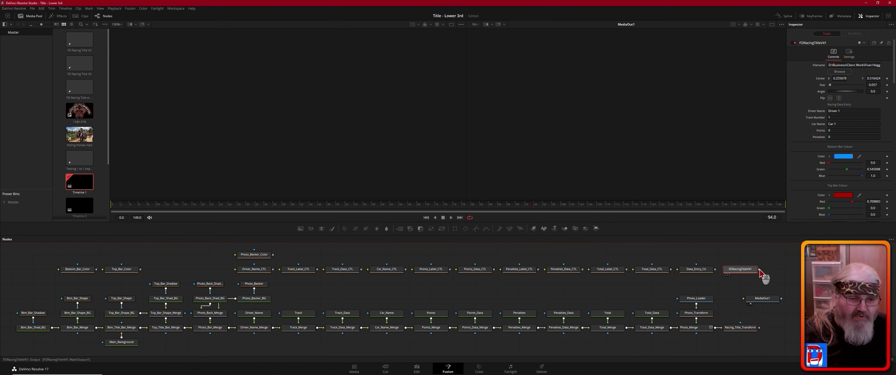
drag(760, 272, 748, 304)
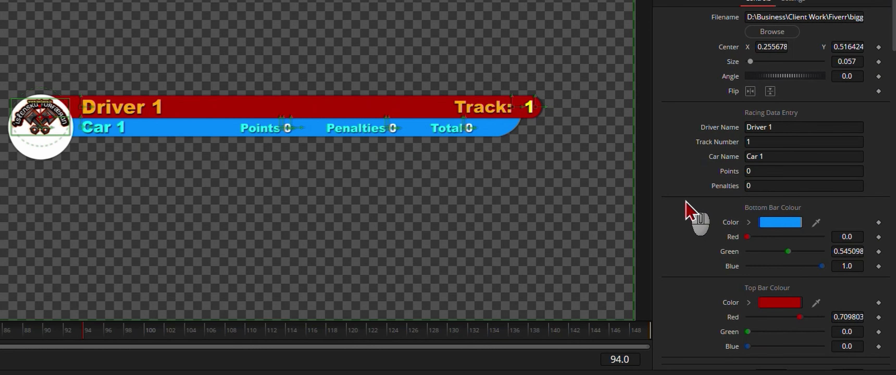
Step: Set the Photo Disk Center X value to 0.137476
scroll(685, 201, down, 2)
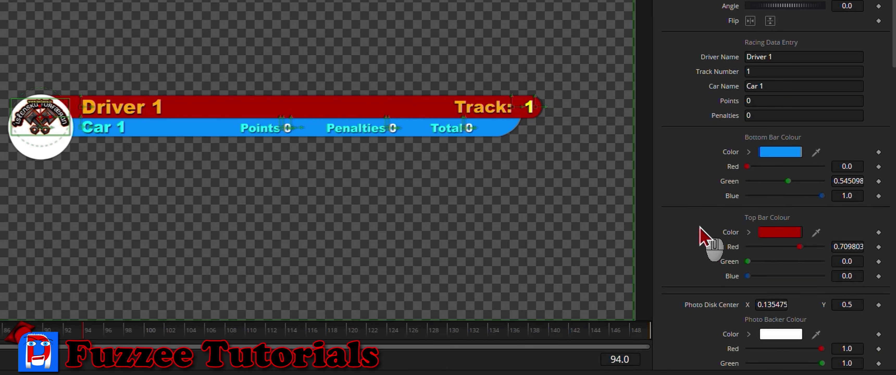
scroll(699, 228, down, 4)
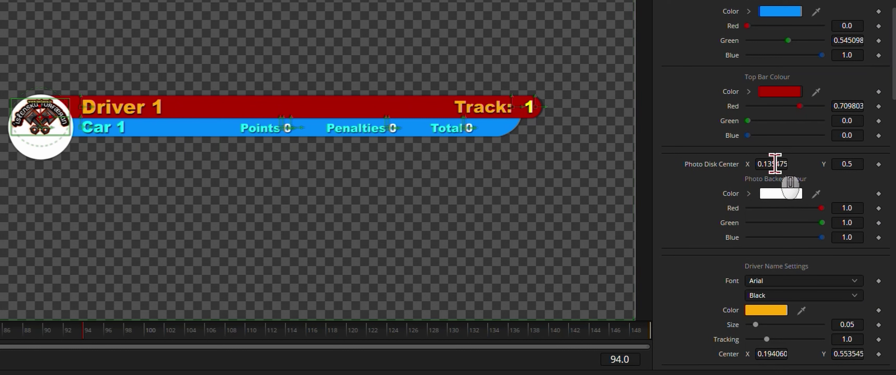
mouse_move(774, 164)
mouse_down()
mouse_move(744, 164)
mouse_move(783, 165)
mouse_move(774, 164)
mouse_up()
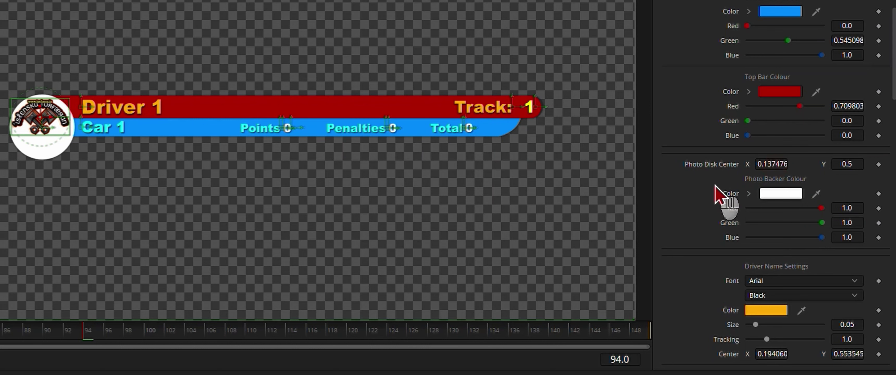
Step: Adjust the driver name's Center in Driver Name Settings to X 0.19406 and Y 0.551546
scroll(691, 208, down, 6)
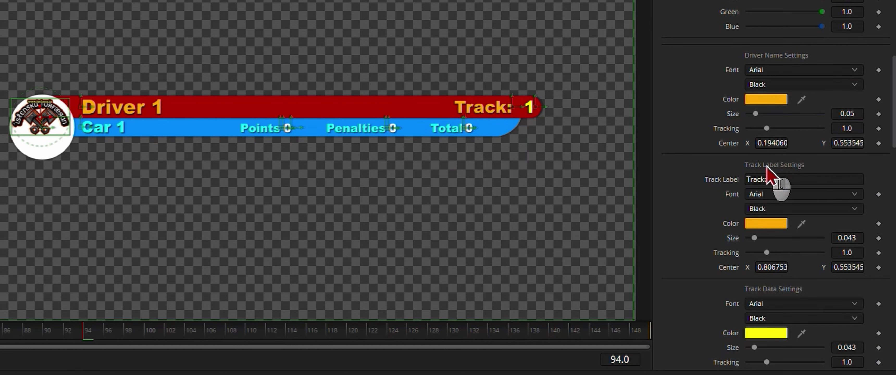
mouse_move(772, 142)
mouse_down()
mouse_move(786, 147)
mouse_move(758, 147)
mouse_move(771, 148)
mouse_up()
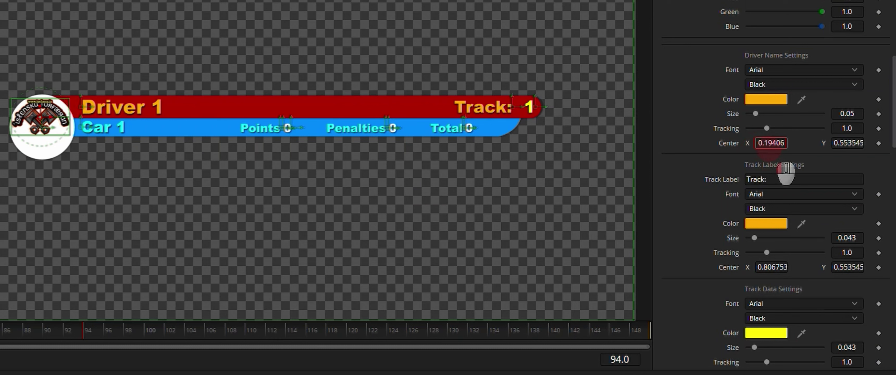
drag(847, 146, 860, 158)
drag(847, 143, 842, 143)
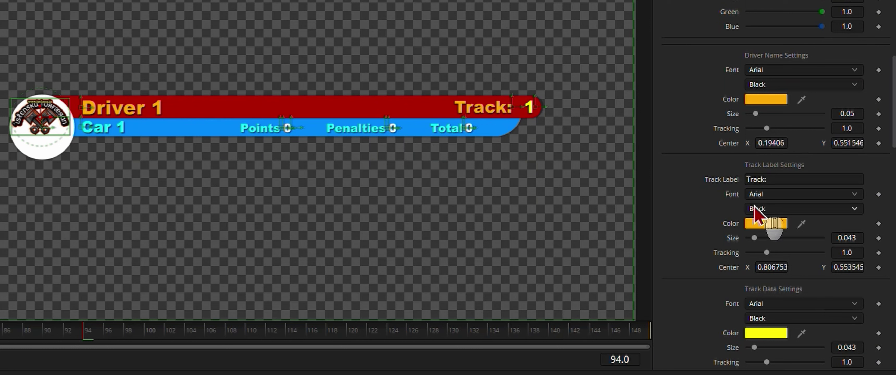
Step: Set the track label's Center X to 0.815753 and review the label and data settings that follow
drag(771, 268, 775, 267)
scroll(693, 245, down, 5)
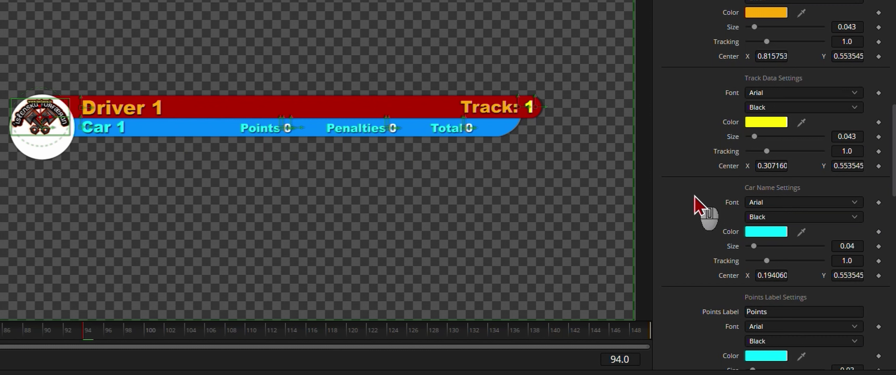
scroll(699, 207, down, 10)
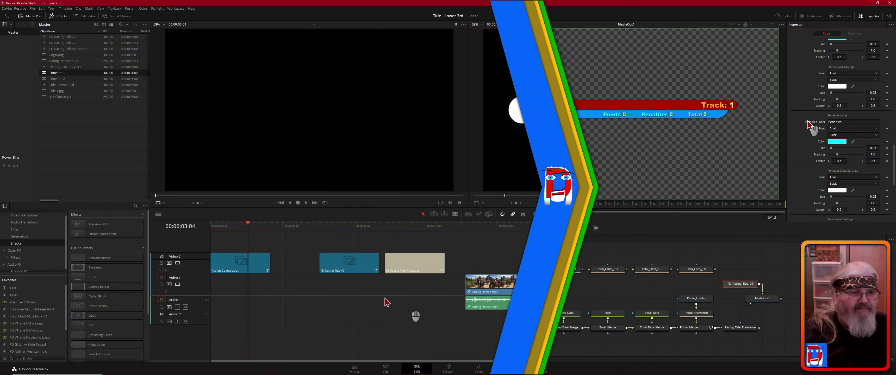
Step: Open Timeline 2's Fusion composition and add the FD Racing Title V4 macro to it
double_click(44, 82)
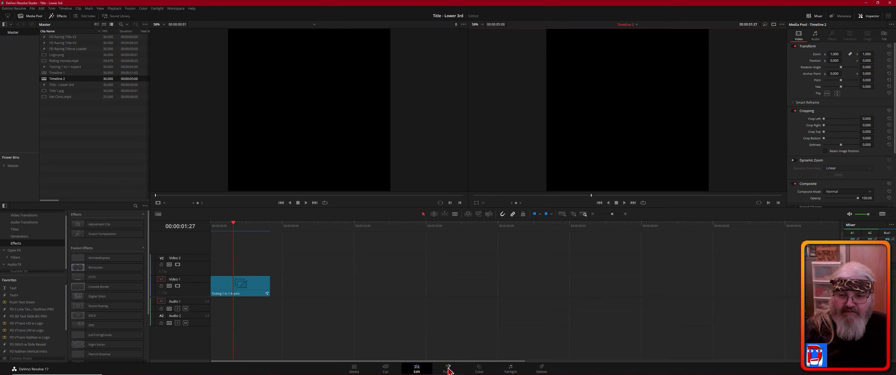
click(448, 370)
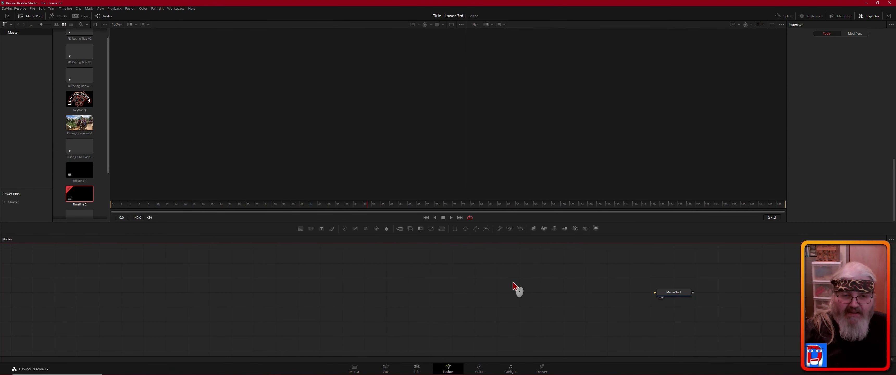
click(546, 272)
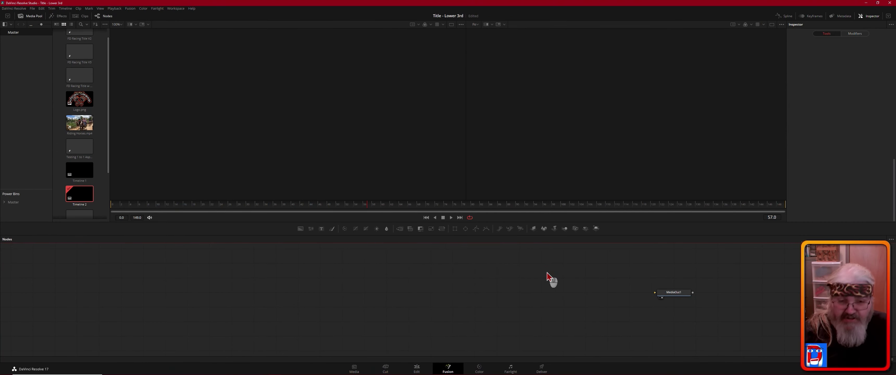
key(shift+space)
key(Return)
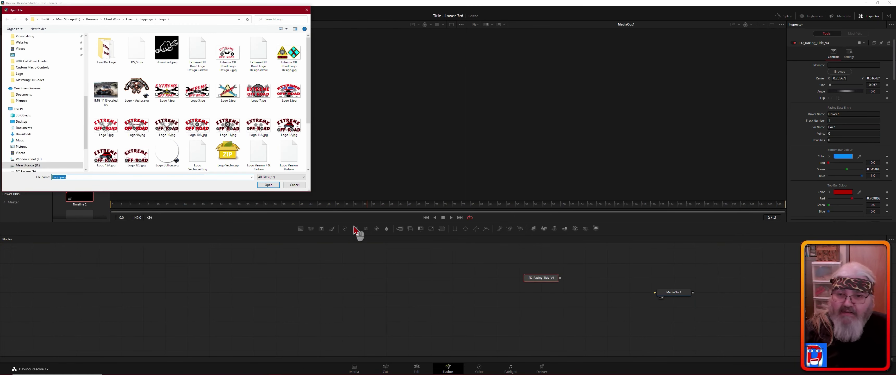
Step: Load Logo.png as the macro's photo and connect the FD_Racing_Title_V4 node to MediaOut1
scroll(194, 100, down, 3)
double_click(230, 116)
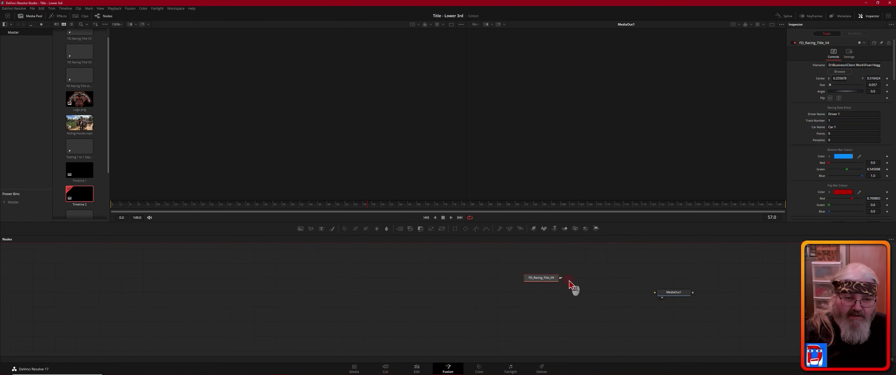
drag(561, 278, 672, 300)
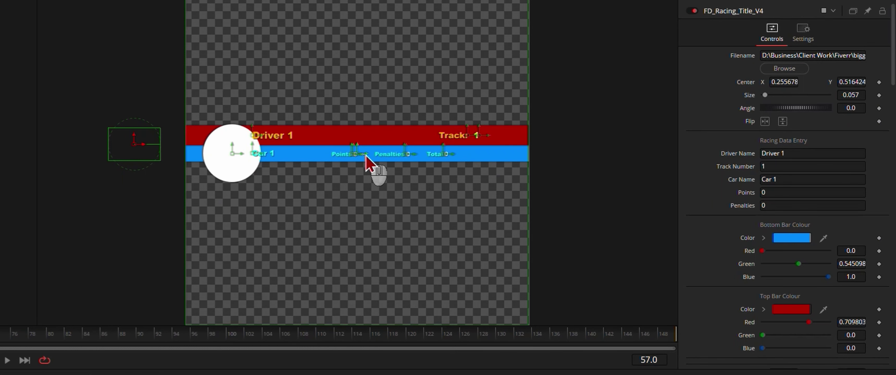
Step: Check the macro's comments and connection settings, and return to its exported controls
click(802, 31)
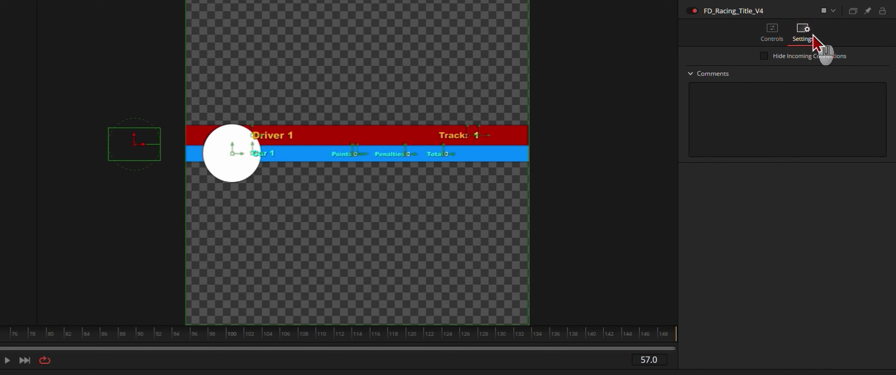
click(772, 29)
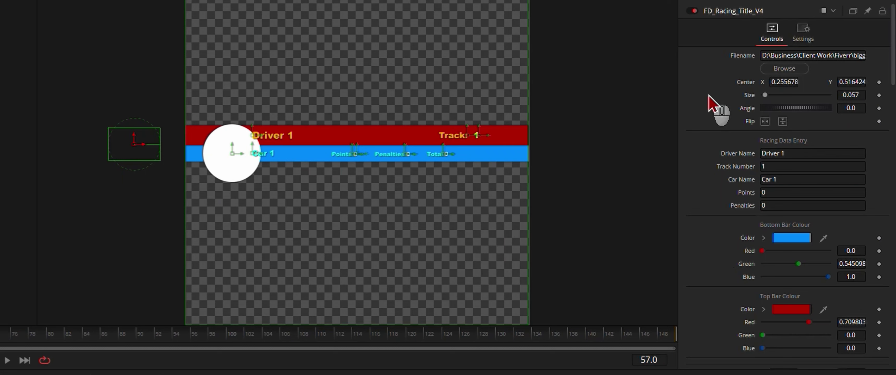
Step: Scale the racing title down to a size of 0.698 and set its Center X to 0.527
scroll(706, 125, down, 10)
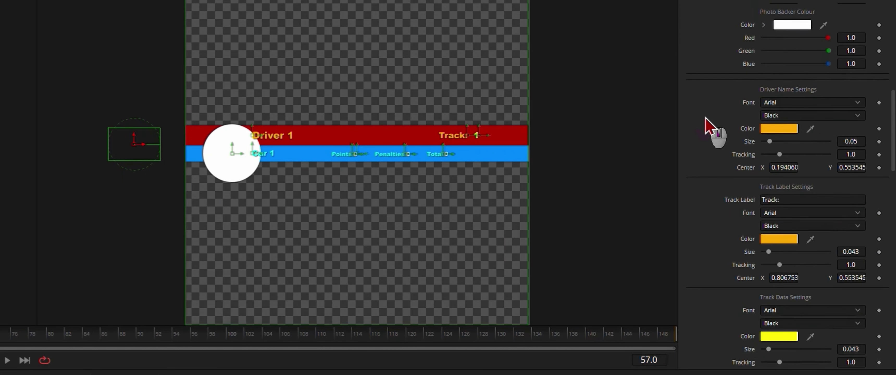
scroll(709, 127, down, 5)
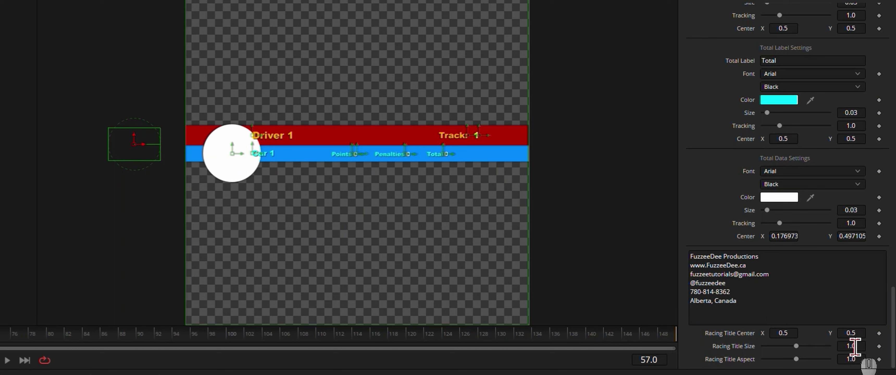
drag(855, 346, 696, 327)
drag(780, 329, 793, 334)
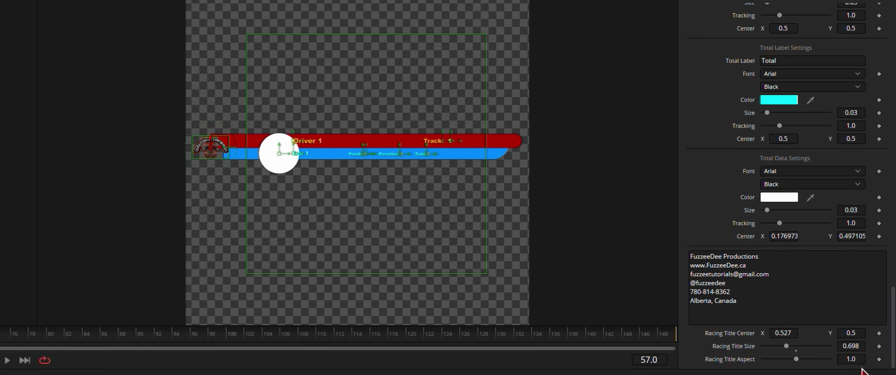
Step: Raise the Racing Title Aspect to about 1.13, and return to the start of the macro's controls
scroll(850, 361, down, 2)
drag(850, 360, 894, 360)
drag(122, 374, 42, 374)
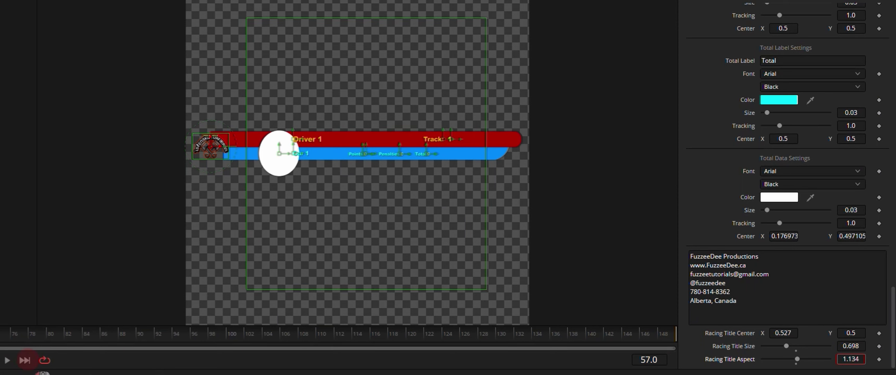
scroll(715, 193, up, 15)
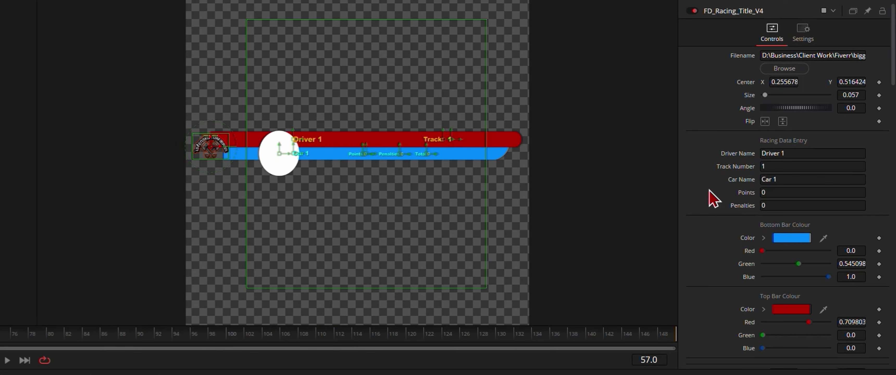
click(714, 262)
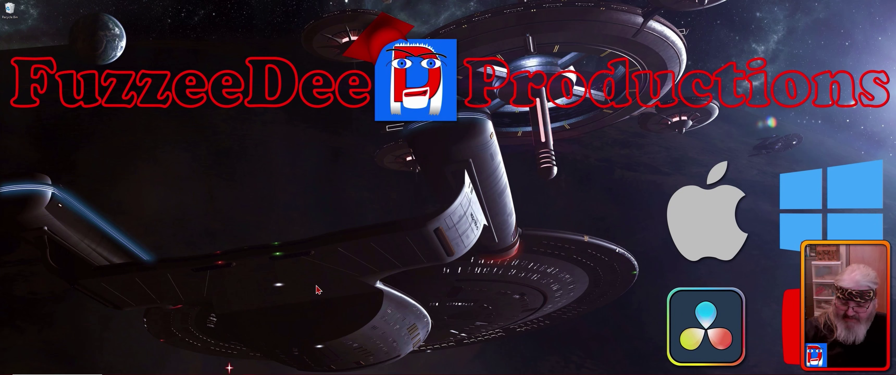
Step: Switch to File Explorer with three separate windows and place two of them side by side
key(super+e)
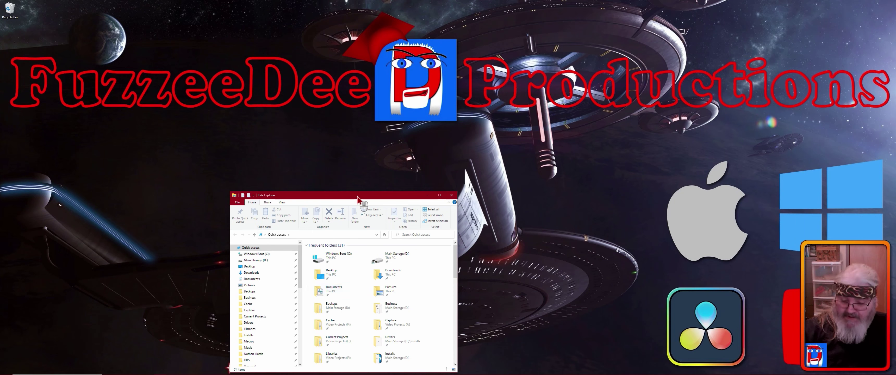
key(super+e)
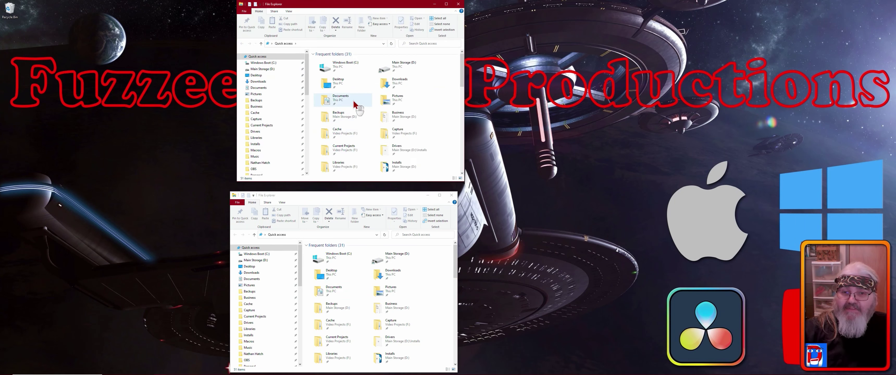
key(super+e)
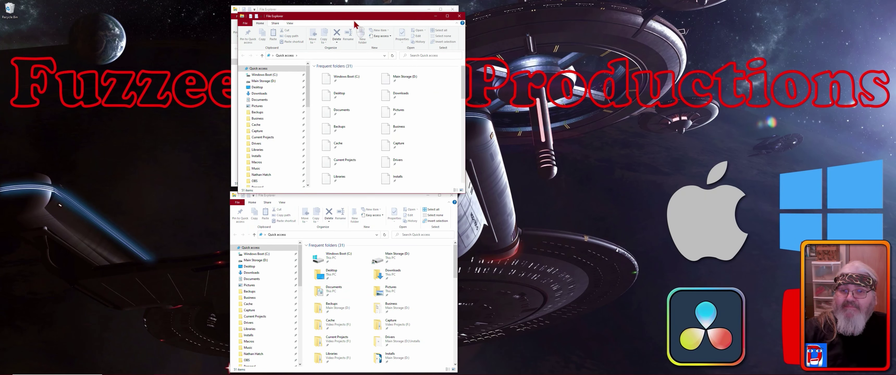
drag(356, 15, 118, 9)
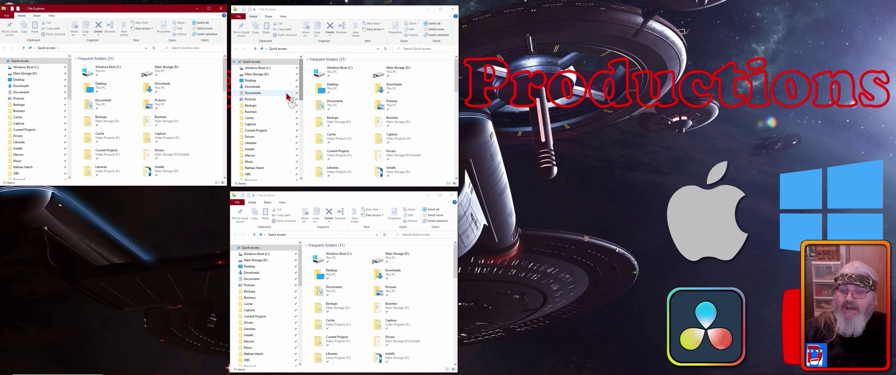
Step: Open the Fusion Macros folder in one File Explorer window and check its full path
drag(302, 91, 302, 106)
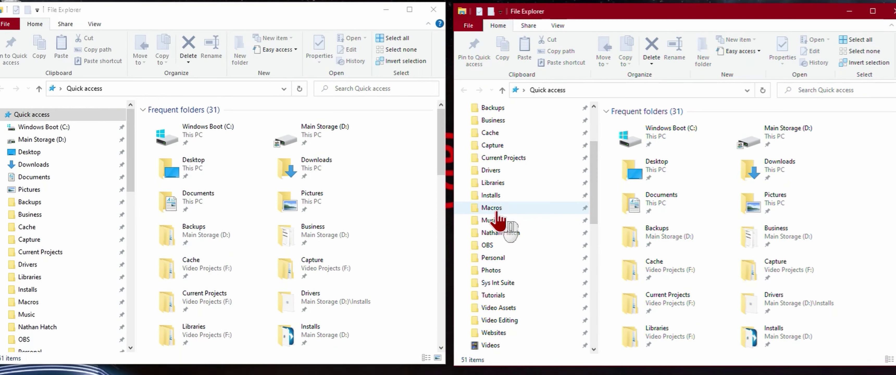
click(498, 211)
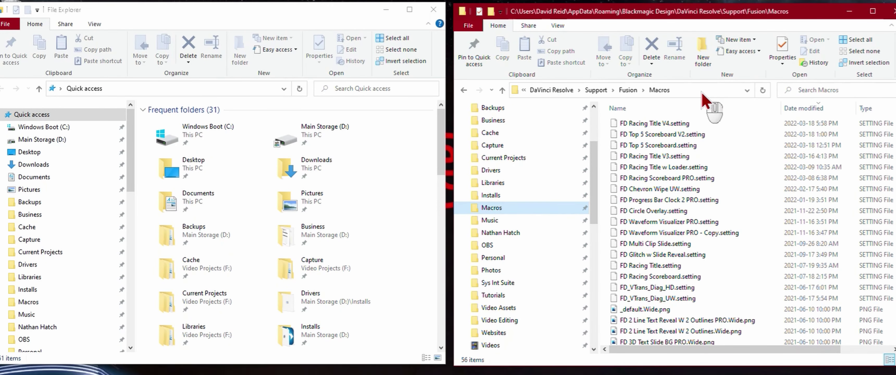
click(709, 92)
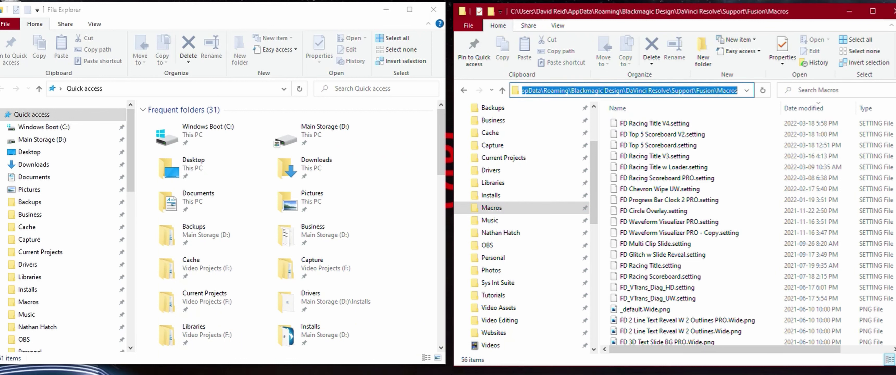
drag(895, 223, 895, 223)
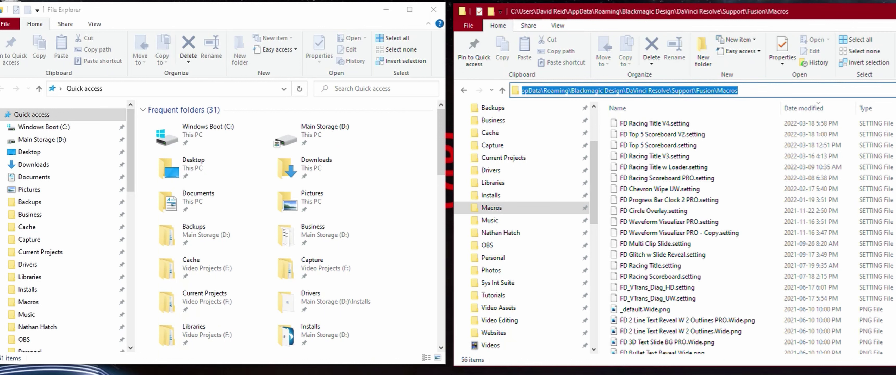
click(891, 91)
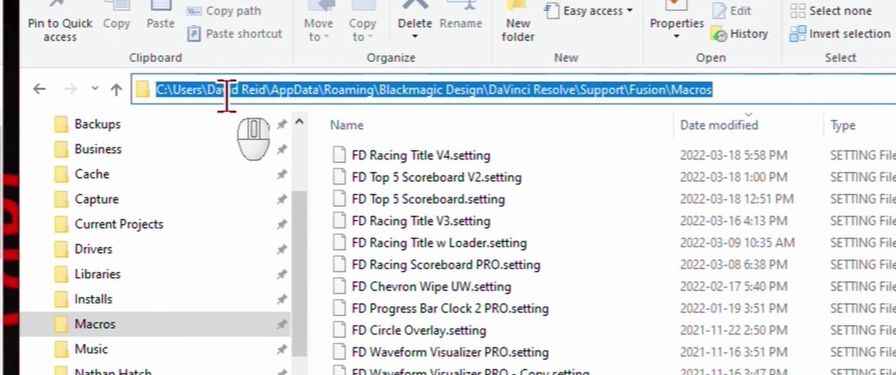
key(Escape)
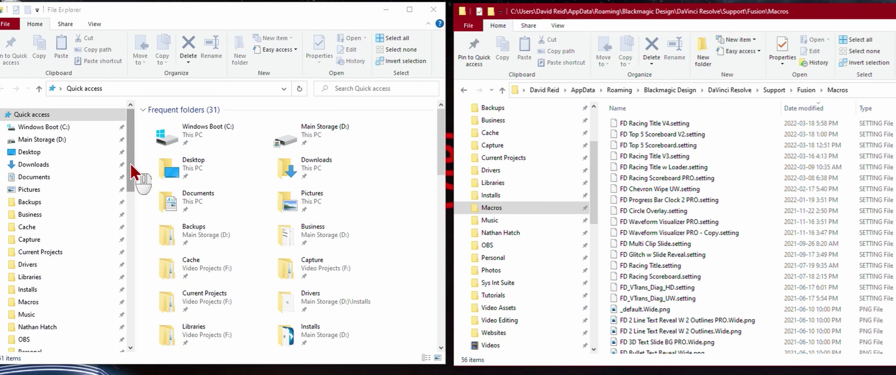
Step: In the second File Explorer window, go to DaVinci Resolve's Support\Fusion\Templates folder
mouse_move(132, 171)
mouse_down()
mouse_move(132, 201)
mouse_move(132, 161)
mouse_move(131, 180)
mouse_up()
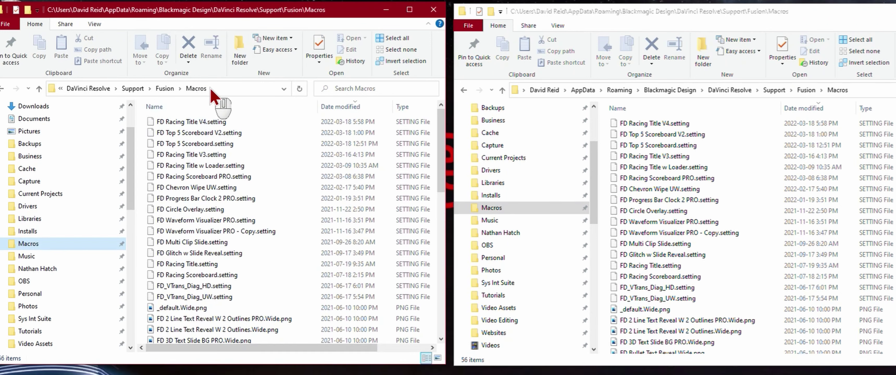
click(133, 89)
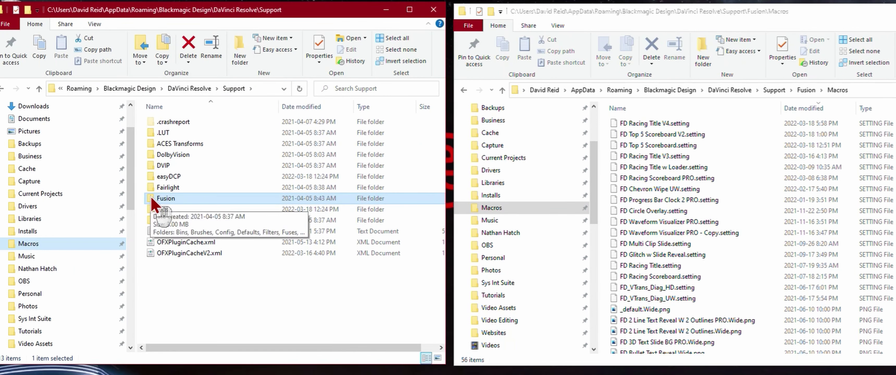
double_click(153, 199)
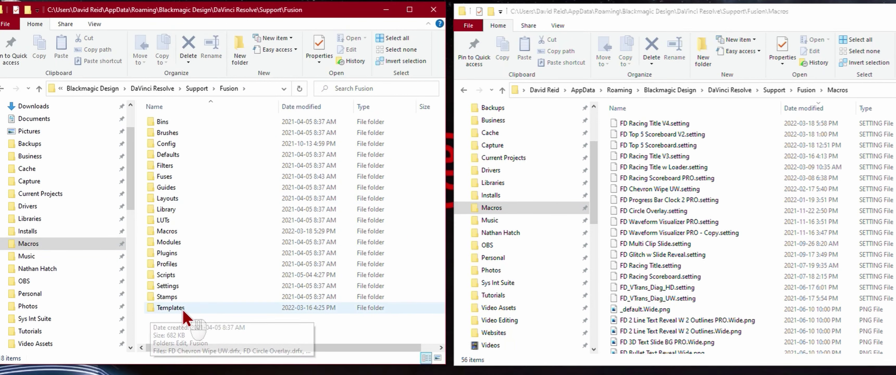
double_click(150, 307)
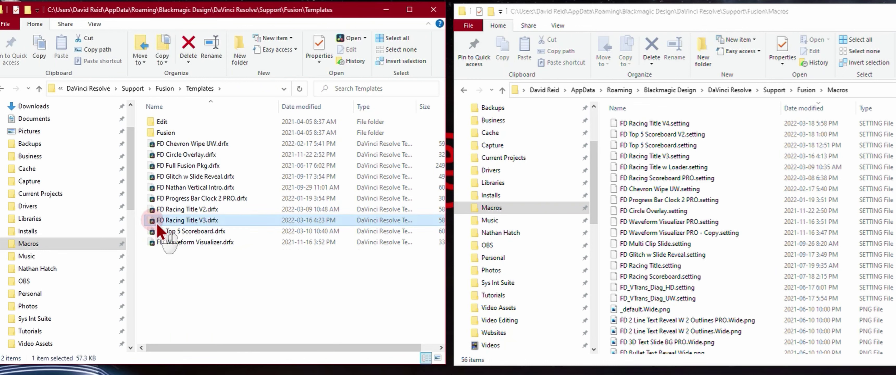
Step: Delete the template bundles FD Racing Title V2.drfx, FD Racing Title V3.drfx and FD Top 5 Scoreboard.drfx
click(165, 220)
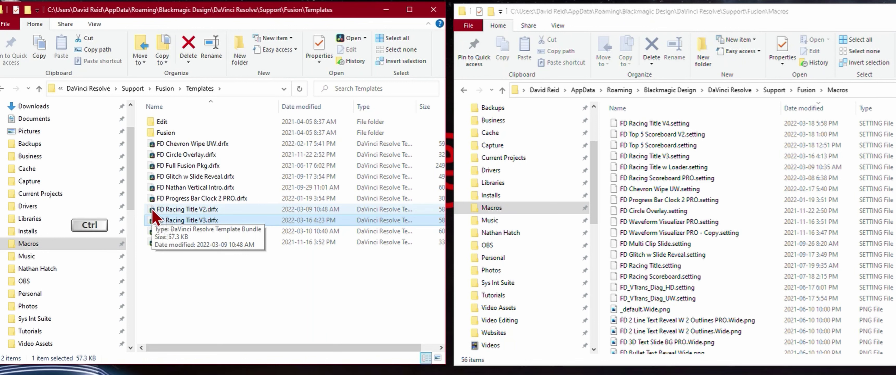
ctrl+click(153, 210)
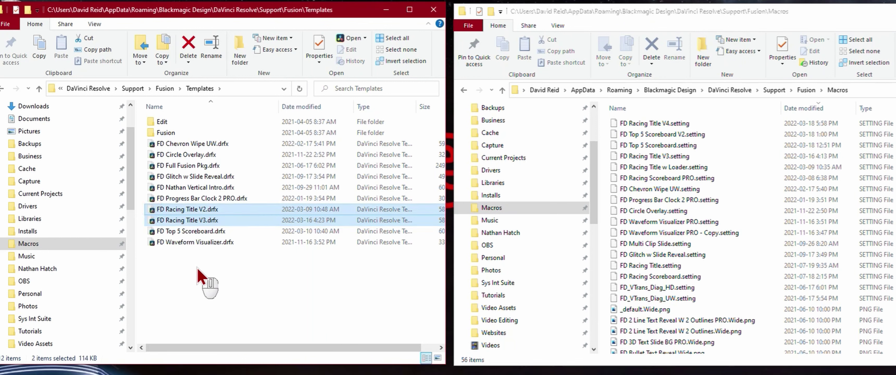
ctrl+click(155, 234)
key(Delete)
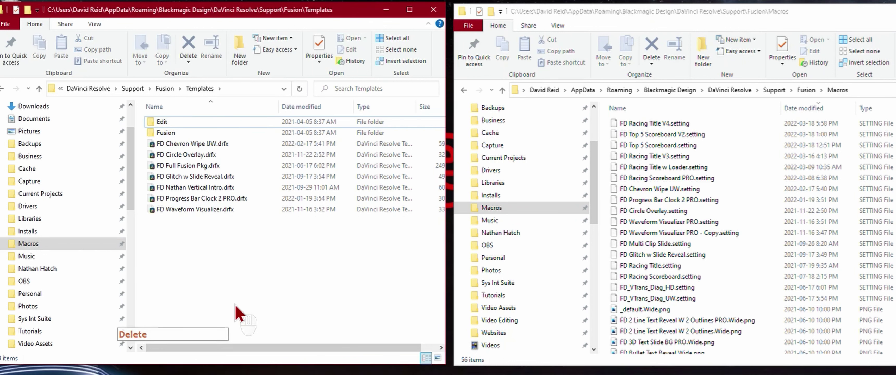
Step: Open the Edit\Titles folder of Blank Structure for Fusion Pkgs under Documents\Blackmagic Design
drag(132, 188, 131, 122)
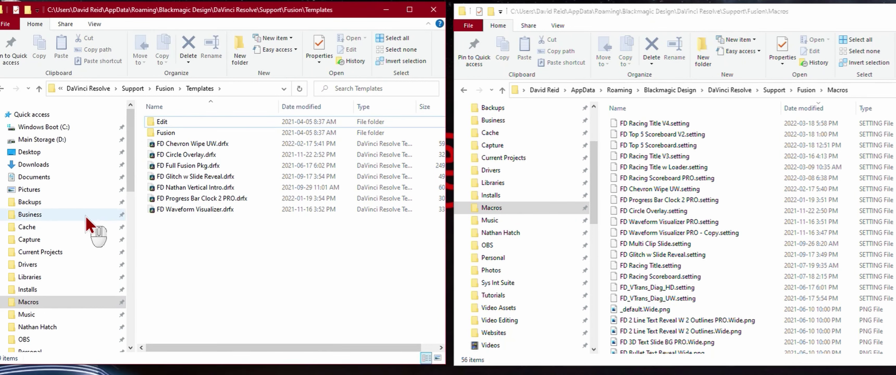
click(46, 180)
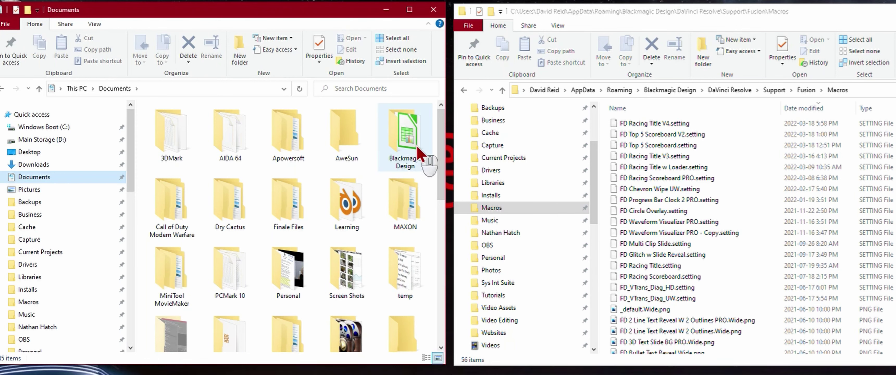
double_click(405, 137)
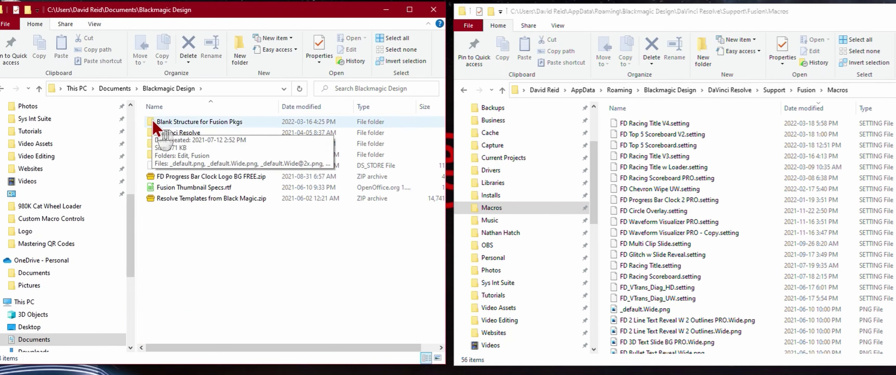
double_click(154, 123)
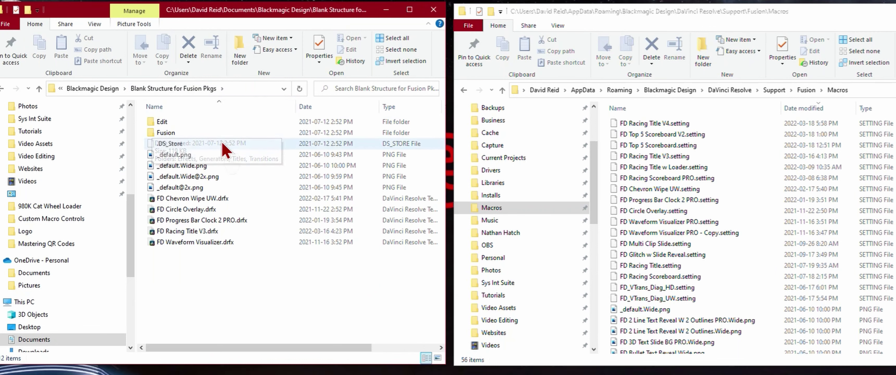
double_click(152, 122)
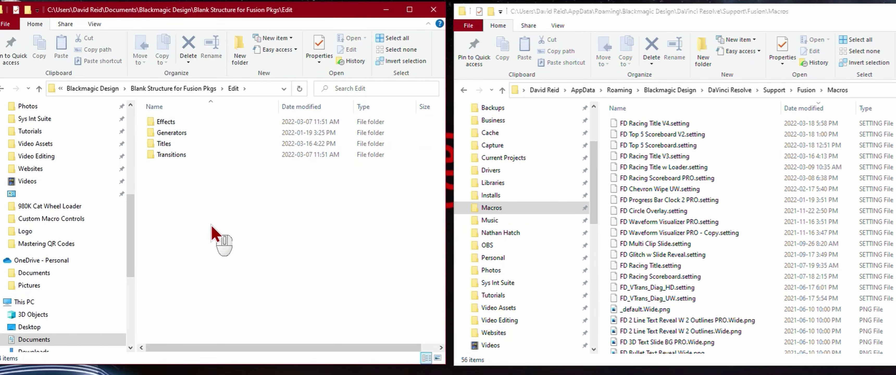
double_click(157, 143)
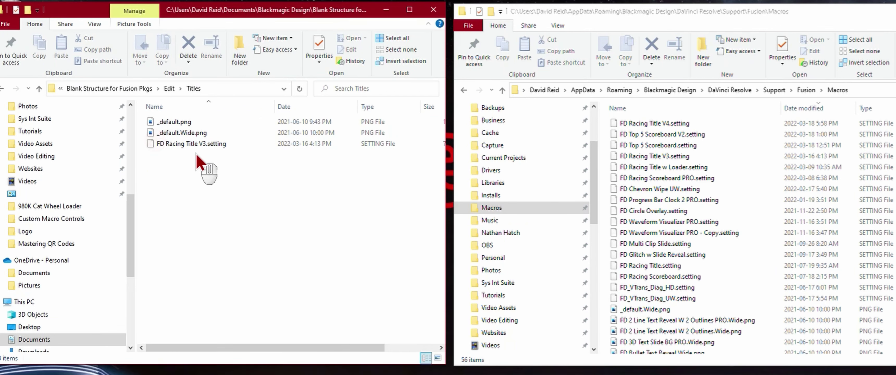
Step: Replace FD Racing Title V3.setting in Titles with copies of FD Racing Title V4.setting and FD Top 5 Scoreboard V2.setting from Macros
click(151, 146)
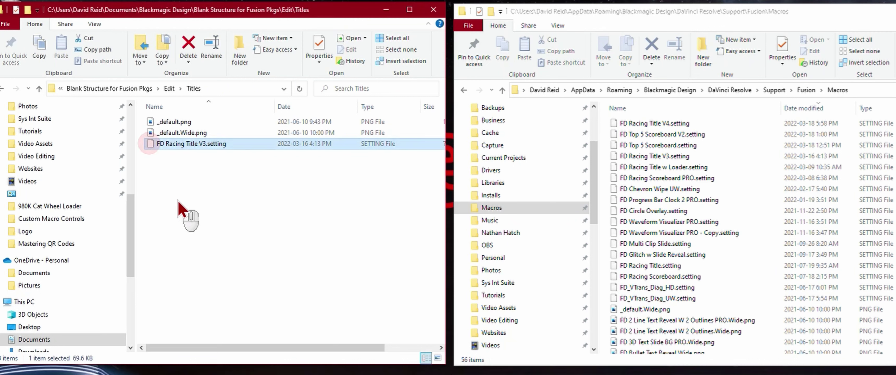
key(Delete)
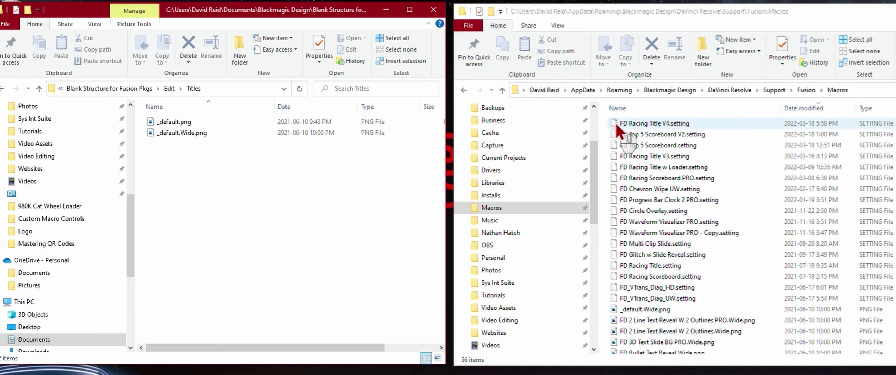
drag(617, 129, 209, 194)
key(ctrl)
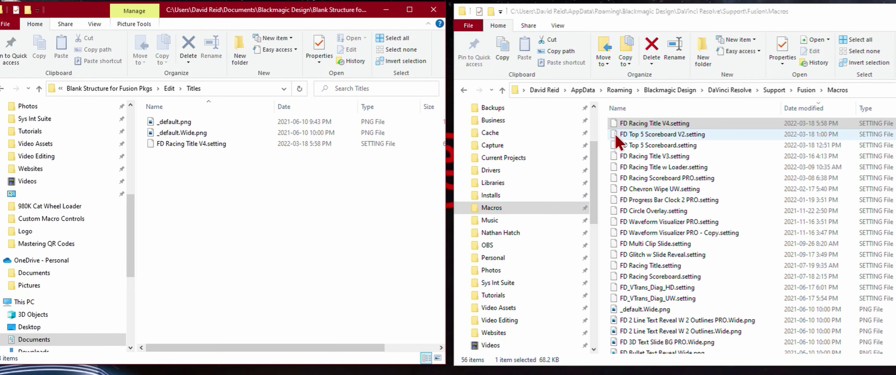
drag(617, 137, 275, 240)
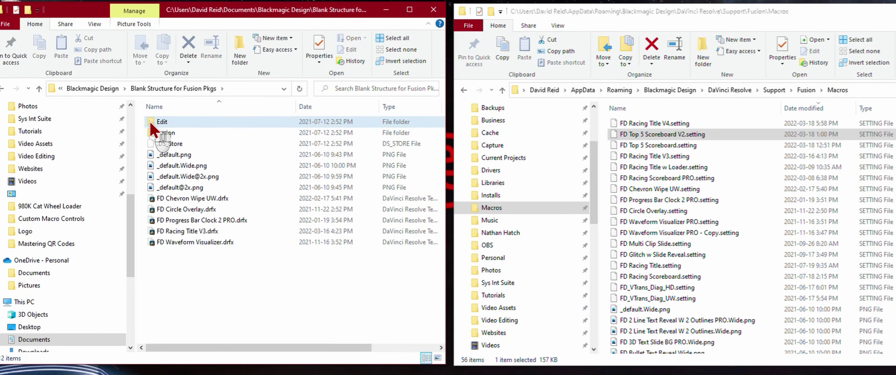
Step: Compress the Edit folder in Blank Structure for Fusion Pkgs into a ZIP archive with PeaZip, using normal compression
right_click(151, 120)
mouse_move(232, 164)
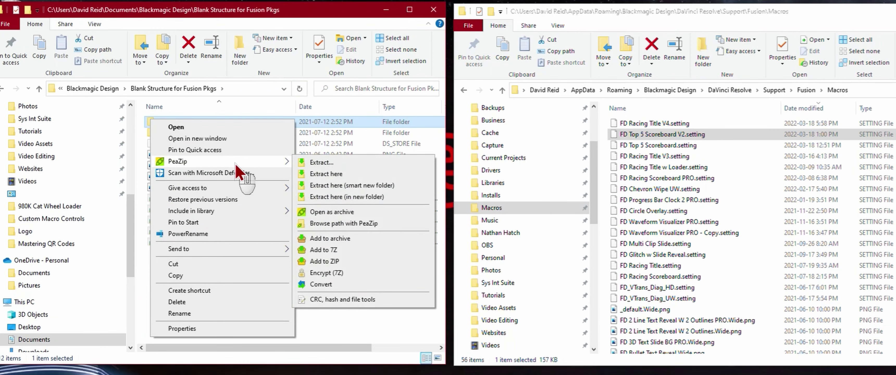
click(353, 243)
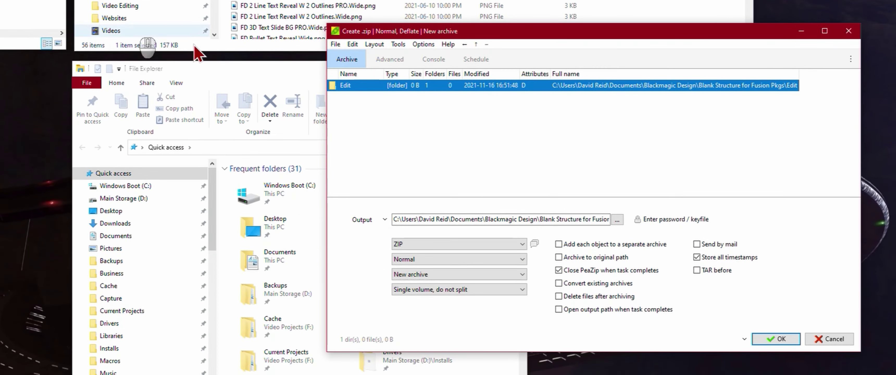
click(779, 339)
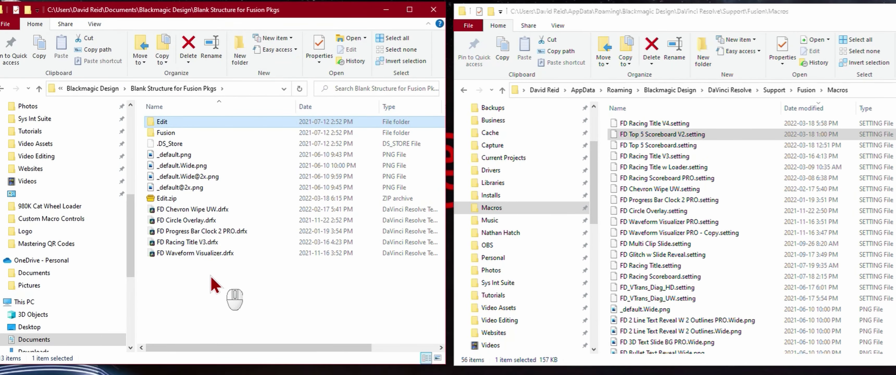
Step: Rename the Edit.zip archive as FD Racing Package.drfx and accept the file extension change
click(153, 205)
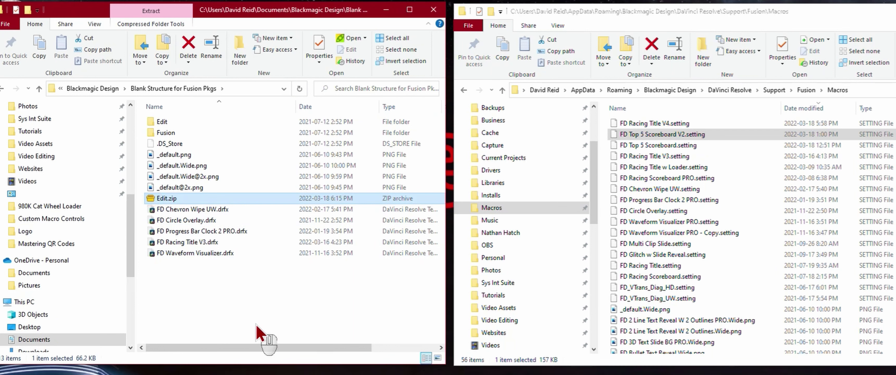
key(F2)
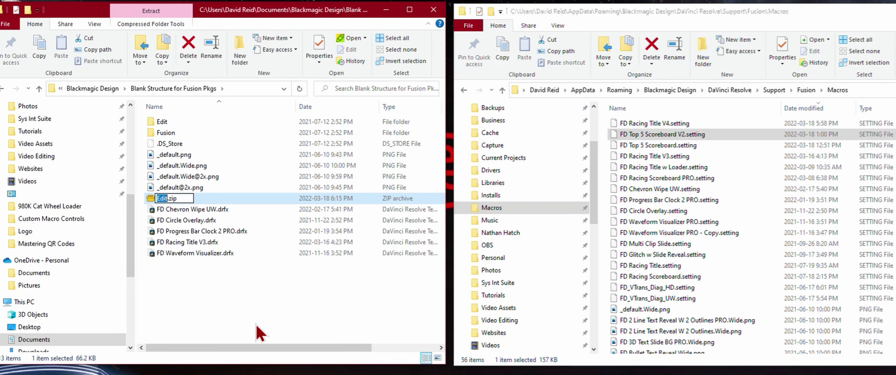
text(FD Racing )
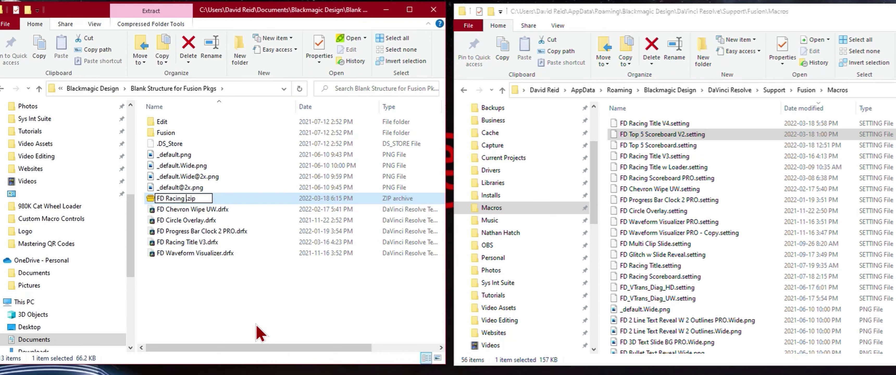
text(Package)
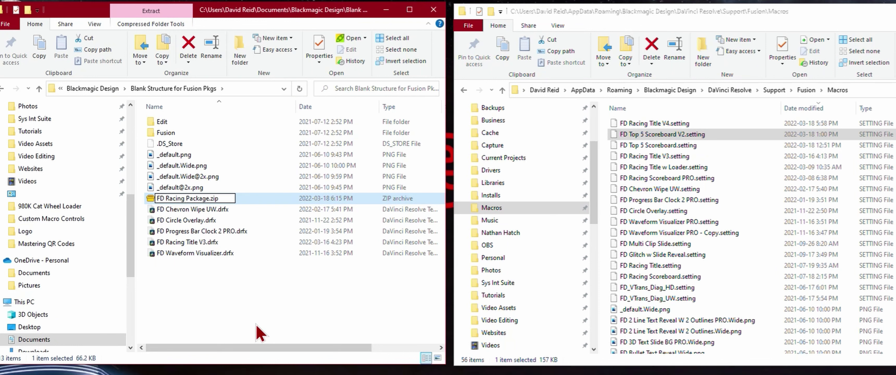
key(Right)
key(Delete)
key(Delete)
key(Delete)
text(drfx)
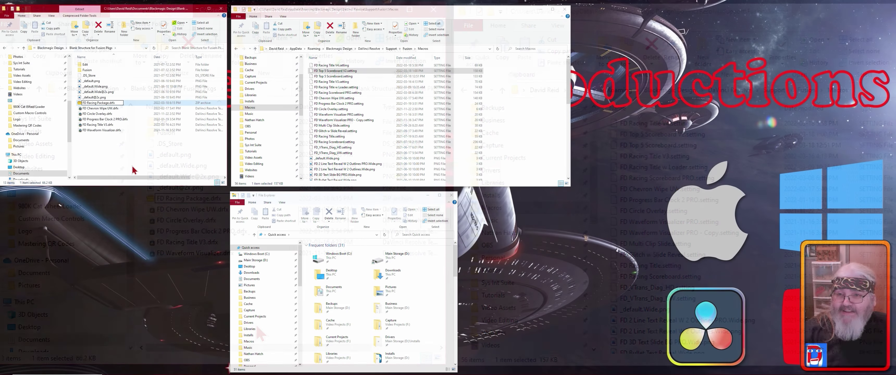
key(Return)
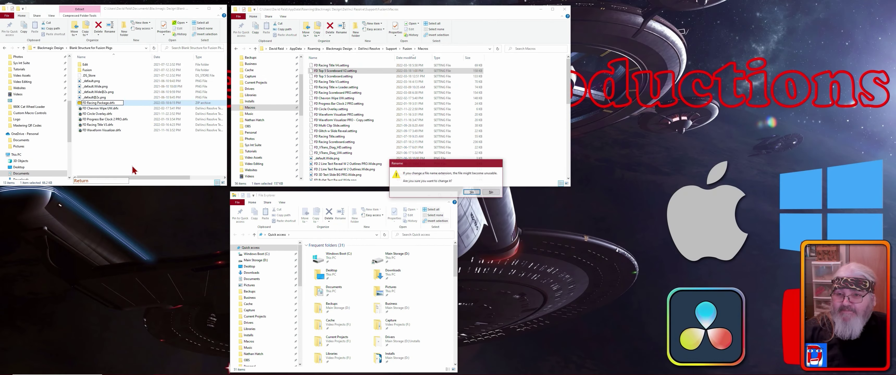
key(Return)
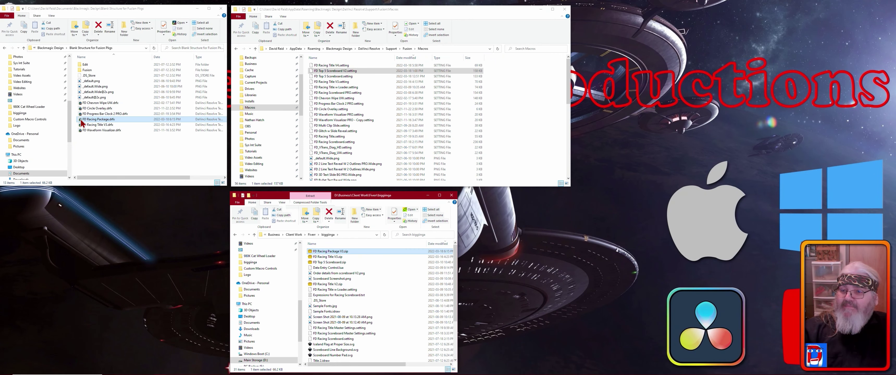
Step: Open FD Racing Package.drfx and install the template bundle into DaVinci Resolve's Effects Library
double_click(81, 120)
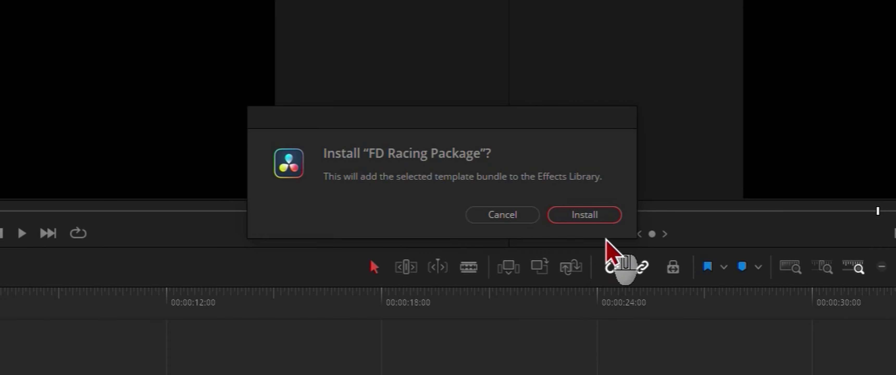
click(591, 216)
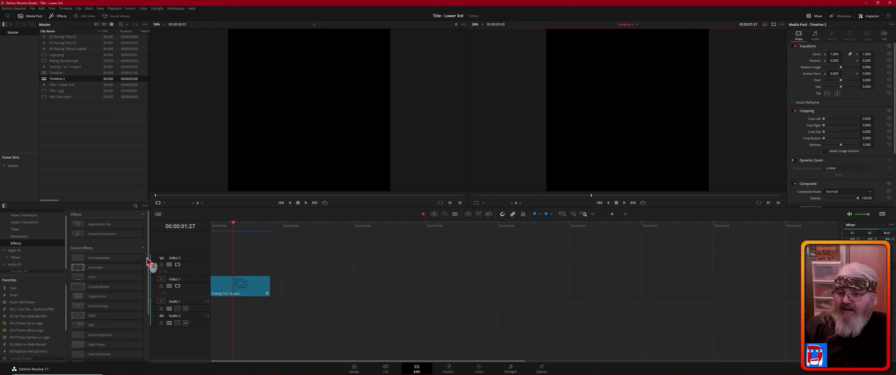
Step: Add the FD Racing Title V4 Fusion title to Video 1 after the Testing 1 to 1 Aspect clip and move the playhead onto it
click(19, 230)
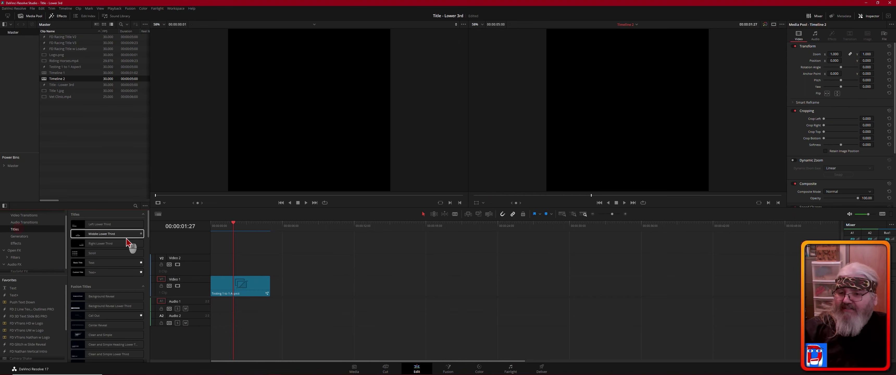
scroll(129, 245, down, 5)
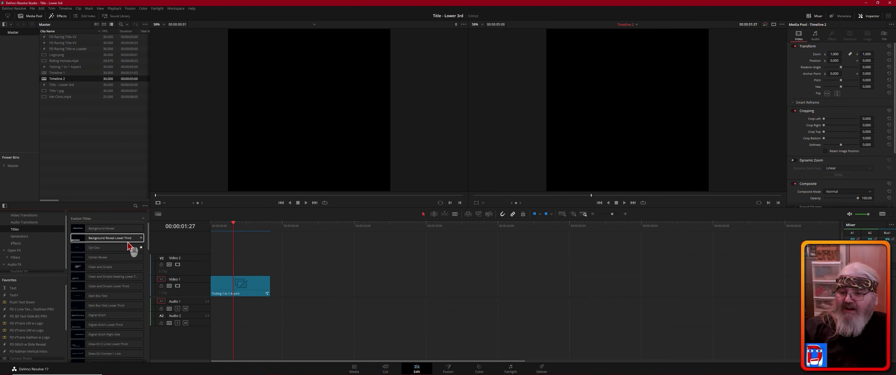
scroll(129, 245, down, 6)
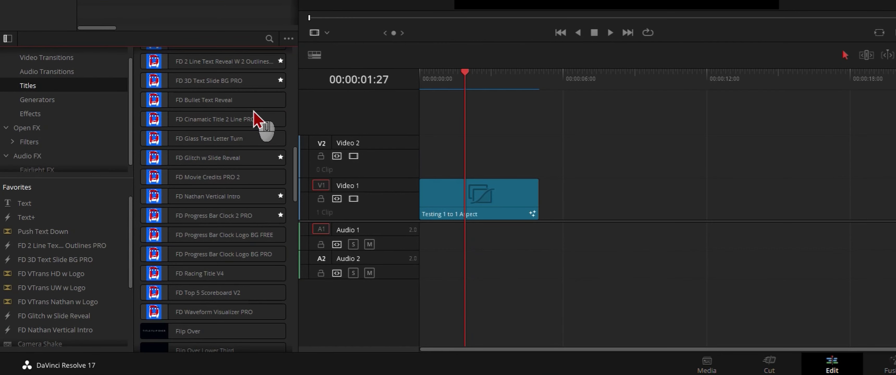
scroll(128, 242, down, 2)
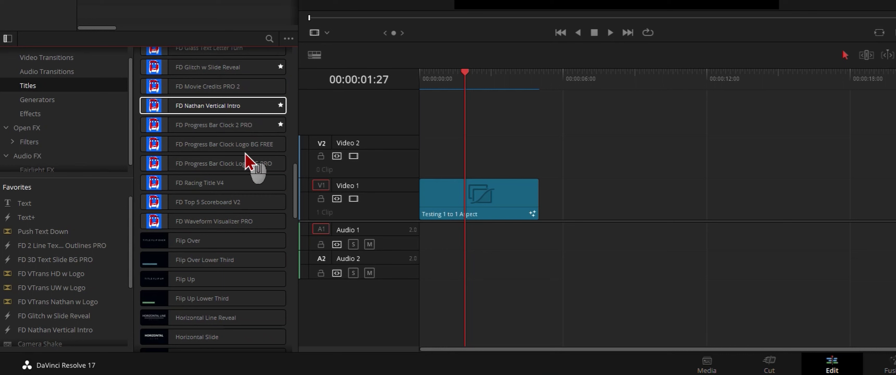
click(185, 186)
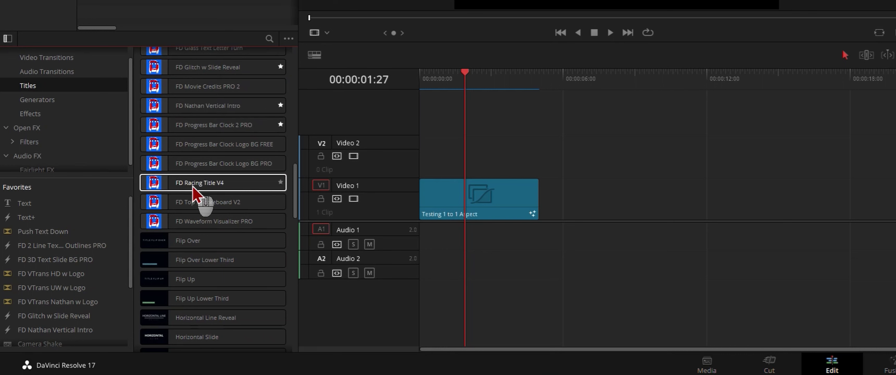
click(222, 203)
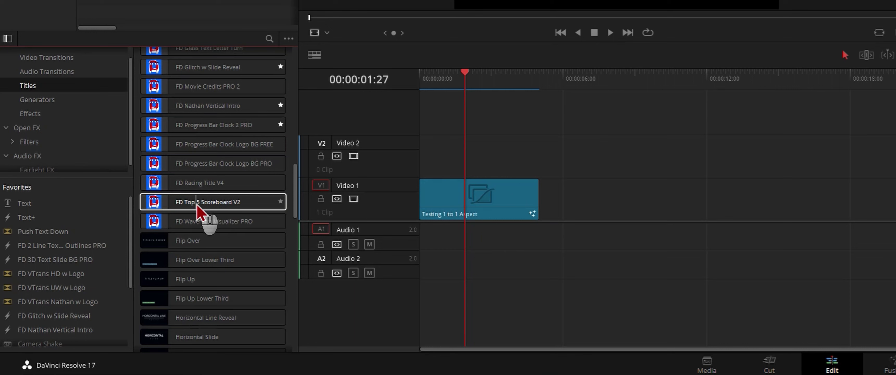
click(191, 186)
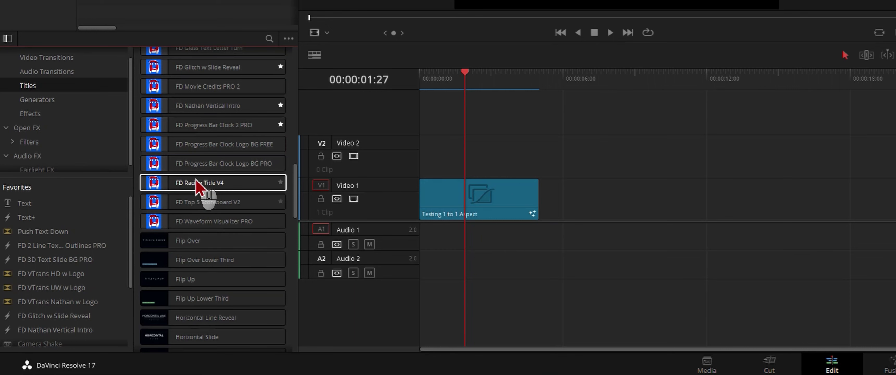
click(154, 180)
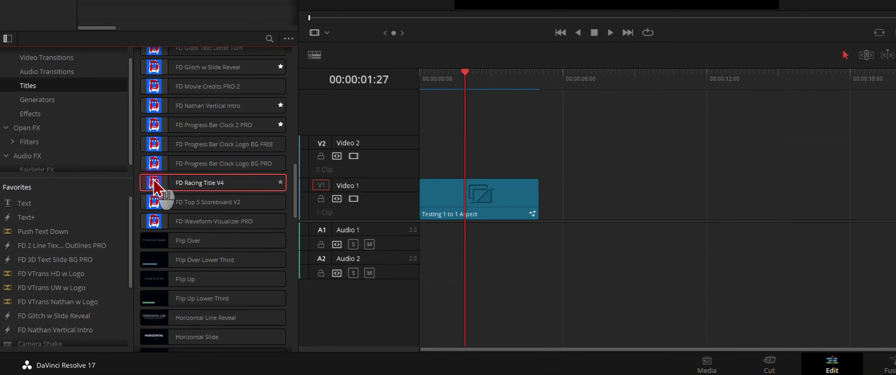
drag(81, 280, 292, 286)
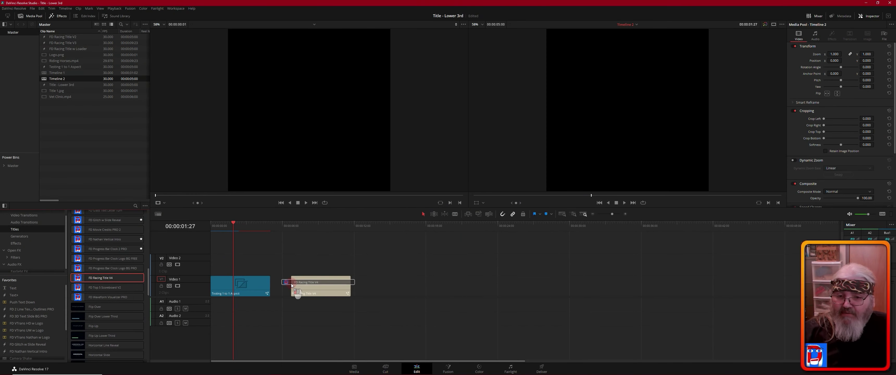
click(317, 226)
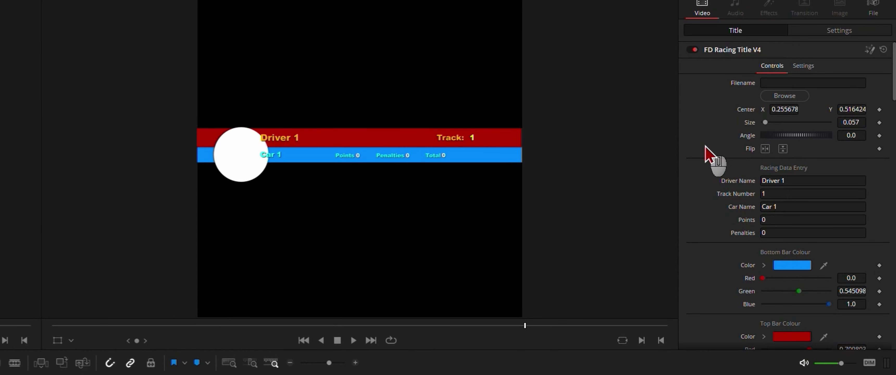
Step: Set the FD Racing Title V4 clip's Racing Title Size to 0.717 and its Racing Title Center X to 0.52
scroll(706, 146, down, 2)
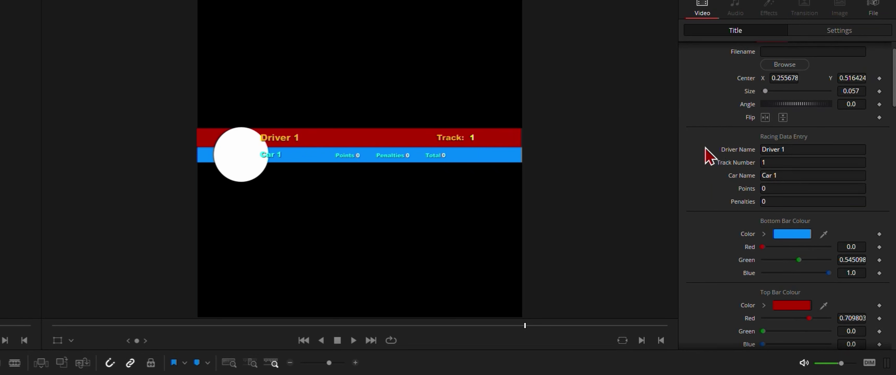
scroll(705, 146, down, 8)
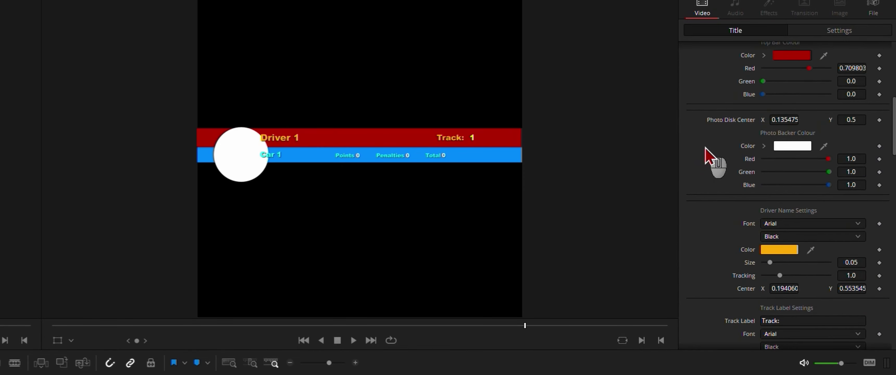
scroll(706, 157, down, 4)
scroll(705, 156, down, 15)
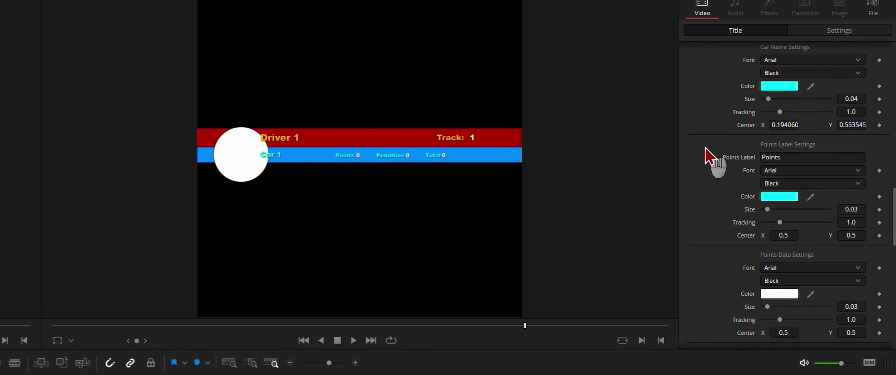
scroll(705, 156, down, 10)
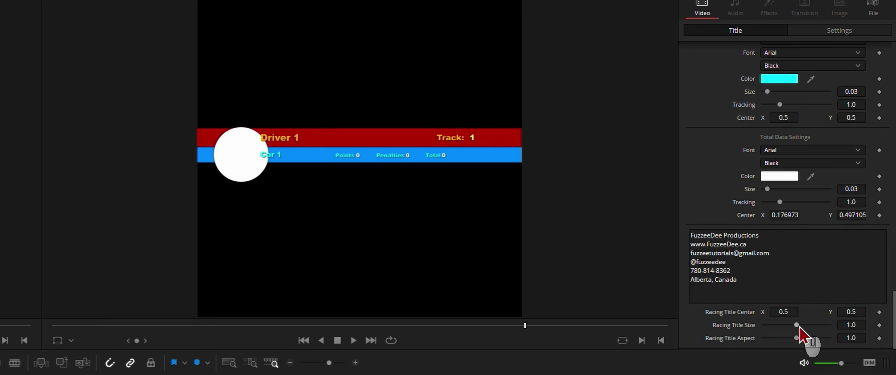
drag(859, 326, 711, 319)
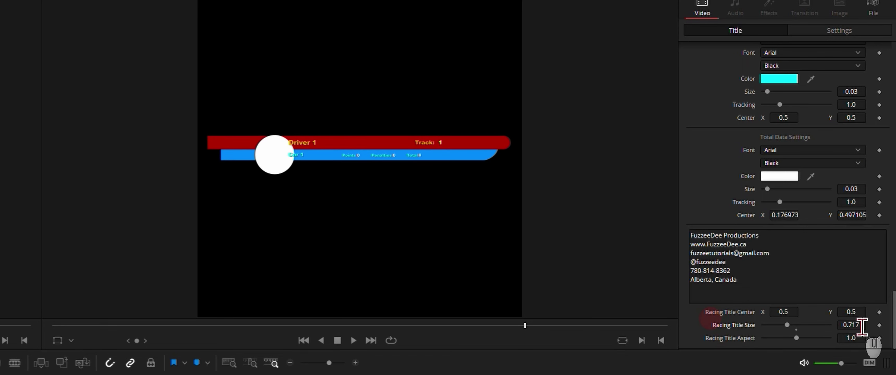
drag(782, 312, 793, 312)
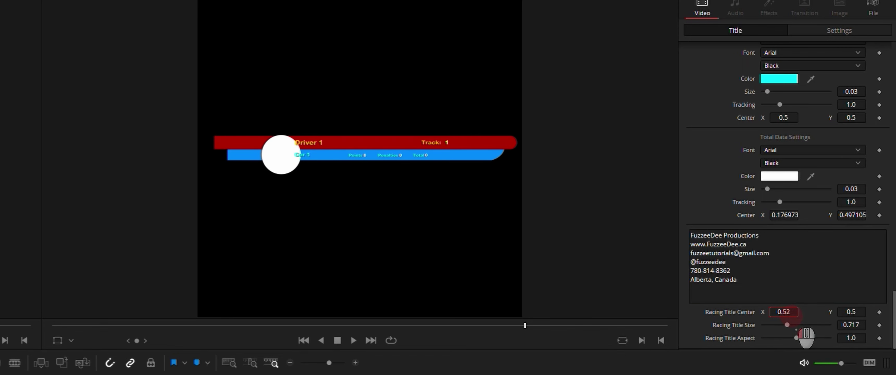